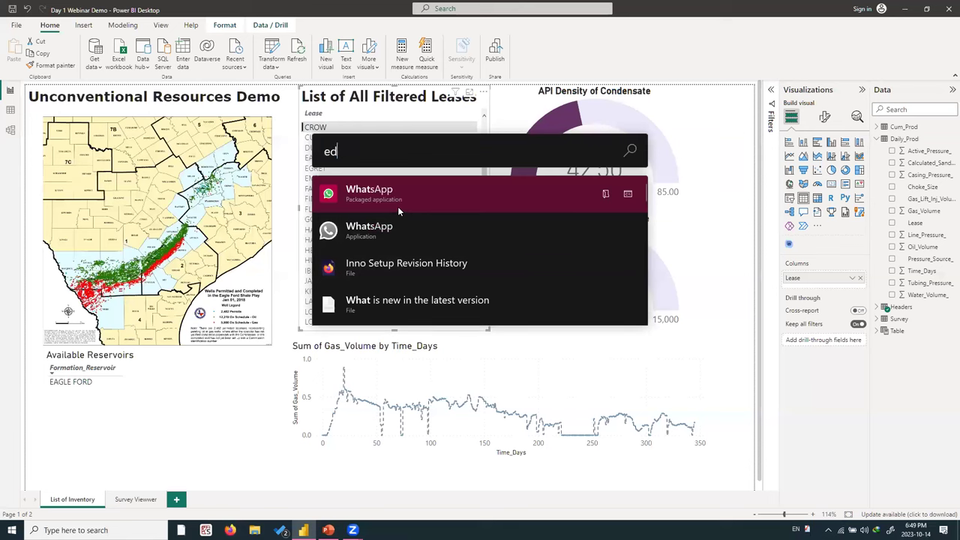
Dismiss the app launcher and clear the CROW lease filter so the report covers all reservoirs and leases.
key("Escape")
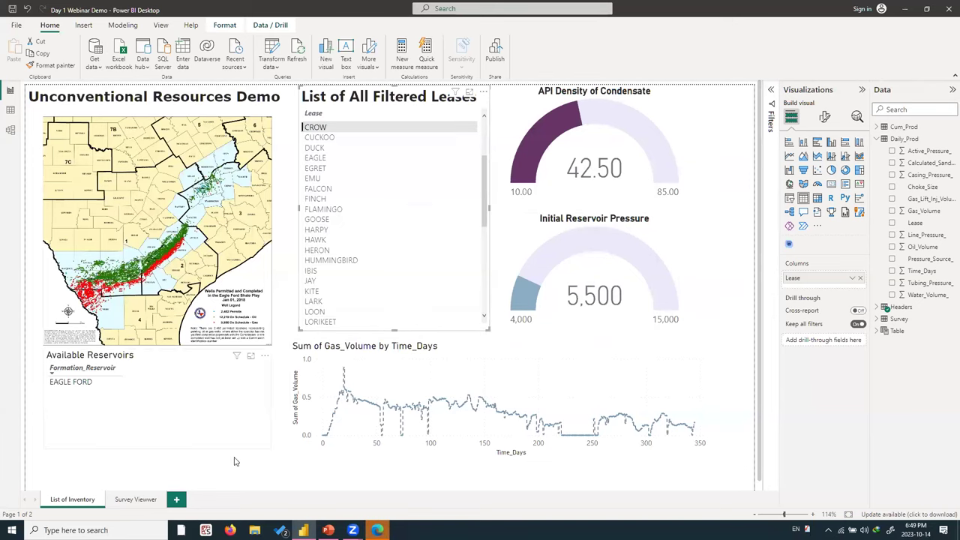
left_click(81, 432)
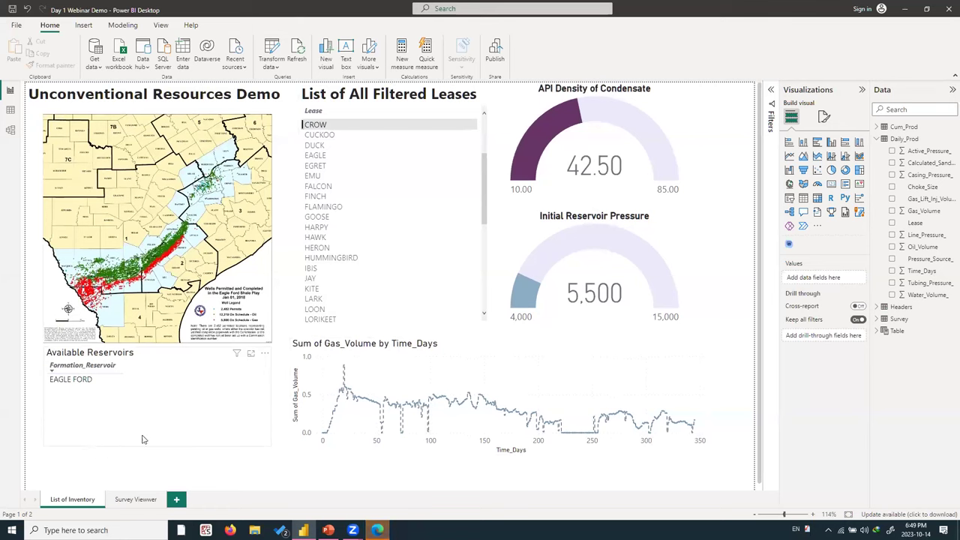
left_click(214, 399)
left_click(165, 411)
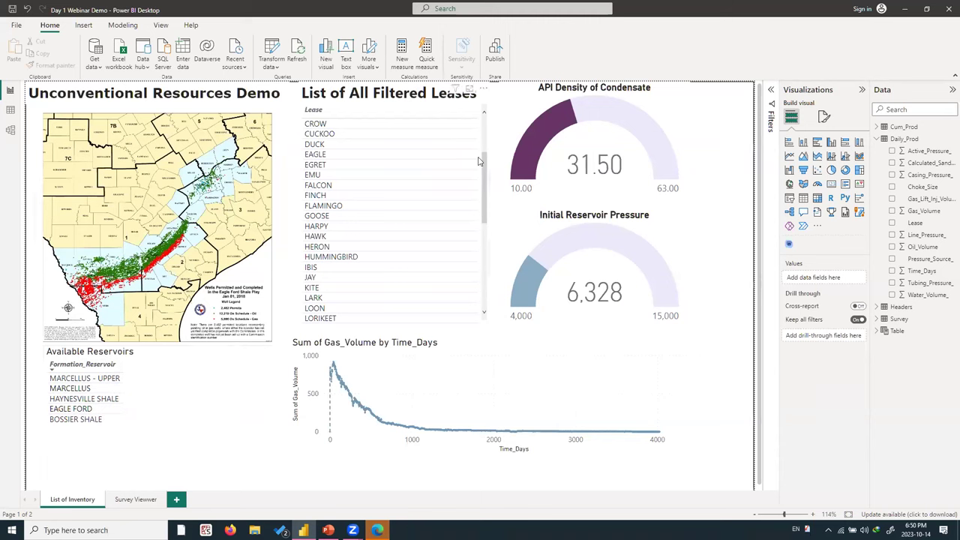
Browse the unfiltered list of leases through to its end.
scroll(487, 162, "up", 3)
scroll(487, 150, "down", 6)
scroll(491, 138, "up", 1)
scroll(487, 150, "up", 3)
scroll(487, 187, "down", 10)
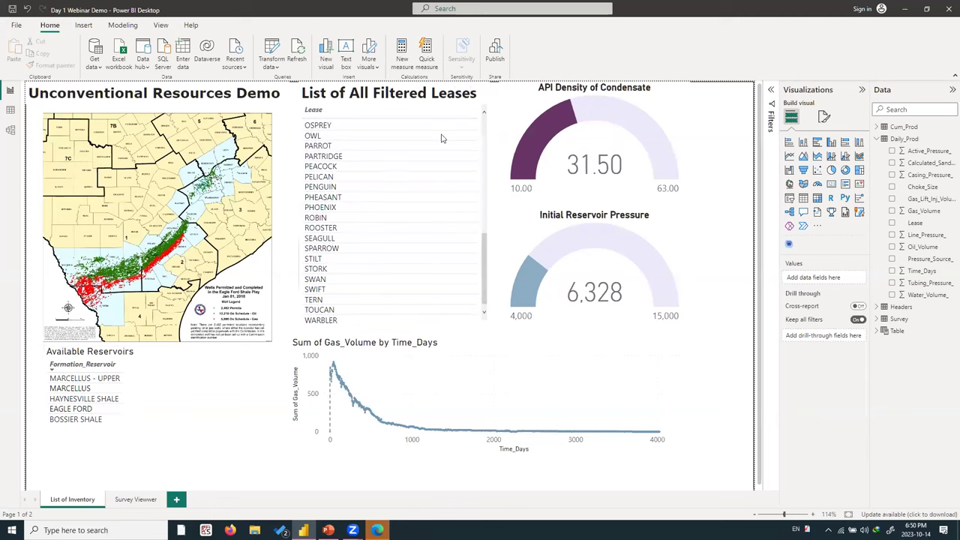
left_click(331, 95)
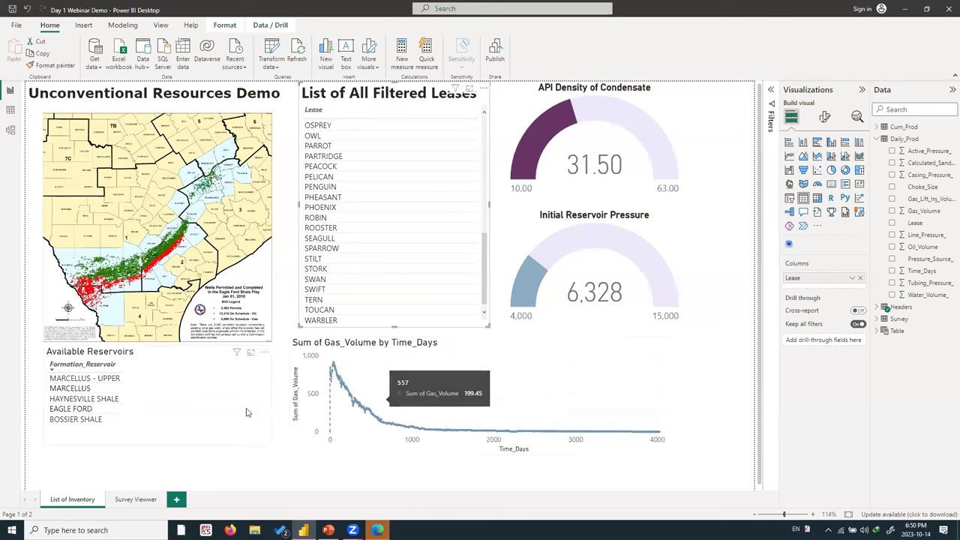
left_click(255, 459)
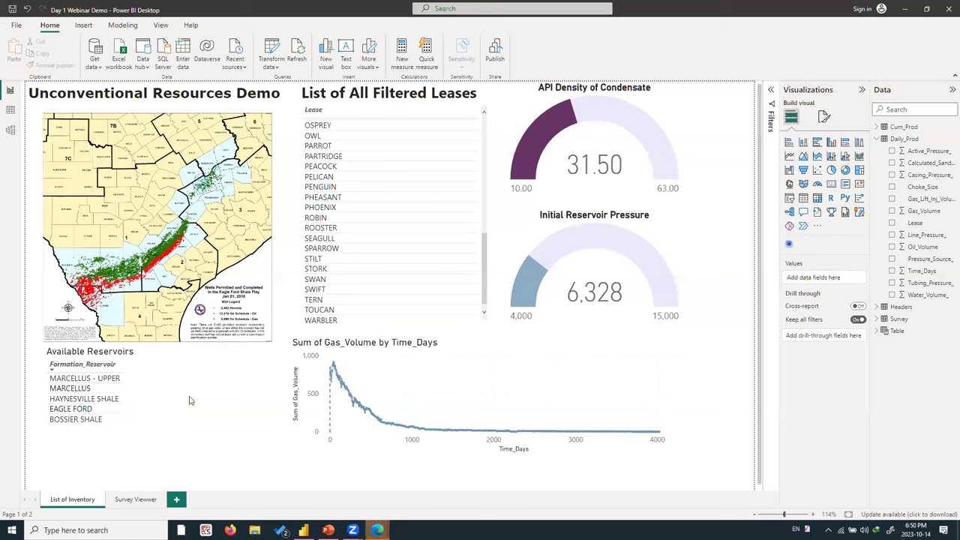
Filter the report to the MARCELLUS and MARCELLUS - UPPER reservoirs together and look through their leases.
left_click(75, 389)
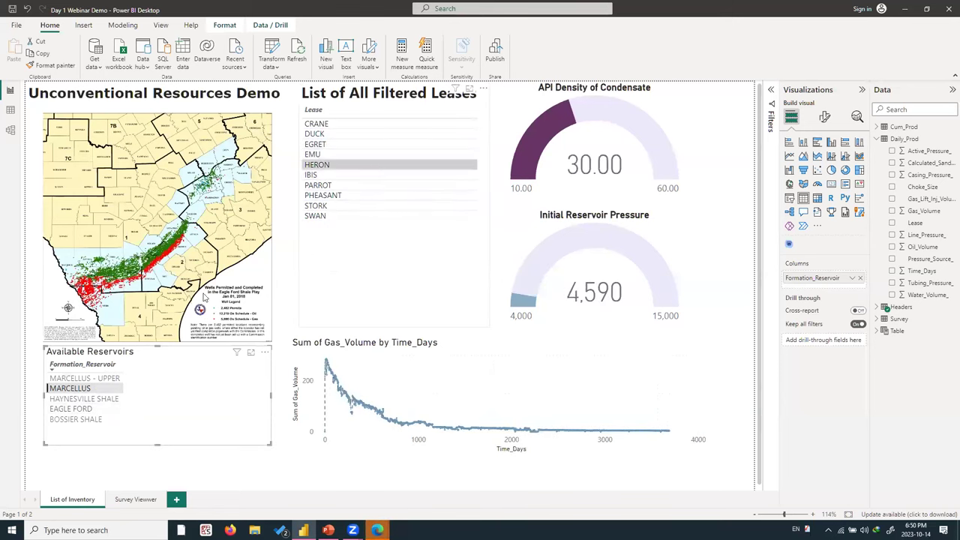
left_click(83, 378, "ctrl")
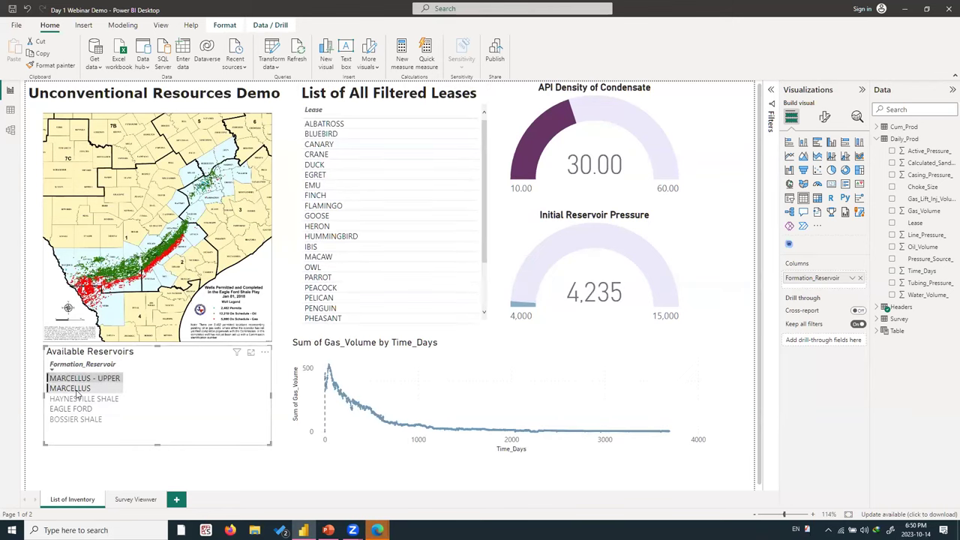
left_click_drag(486, 171, 488, 298)
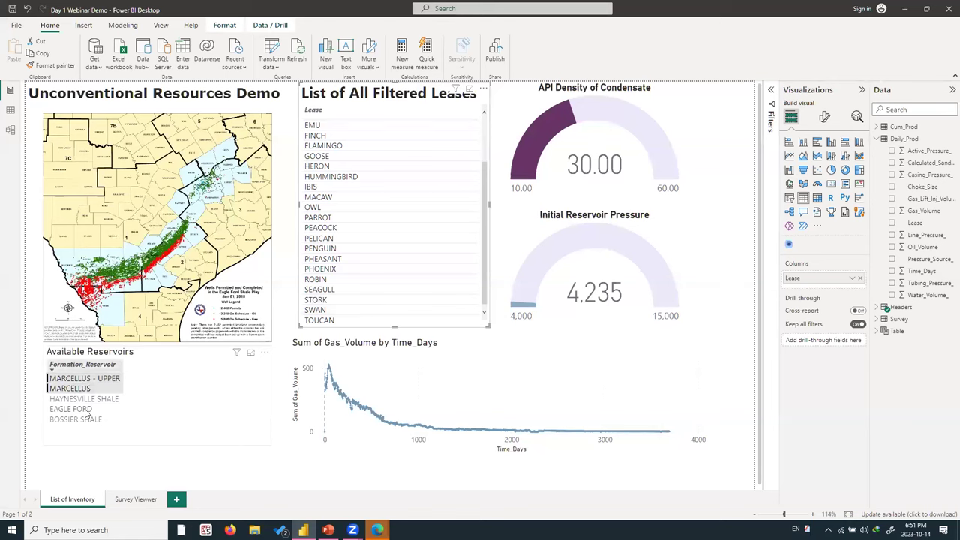
Inspect the MACAW, GOOSE, ORIOLE and KITE leases one at a time, and clear the lease filter.
left_click(379, 197)
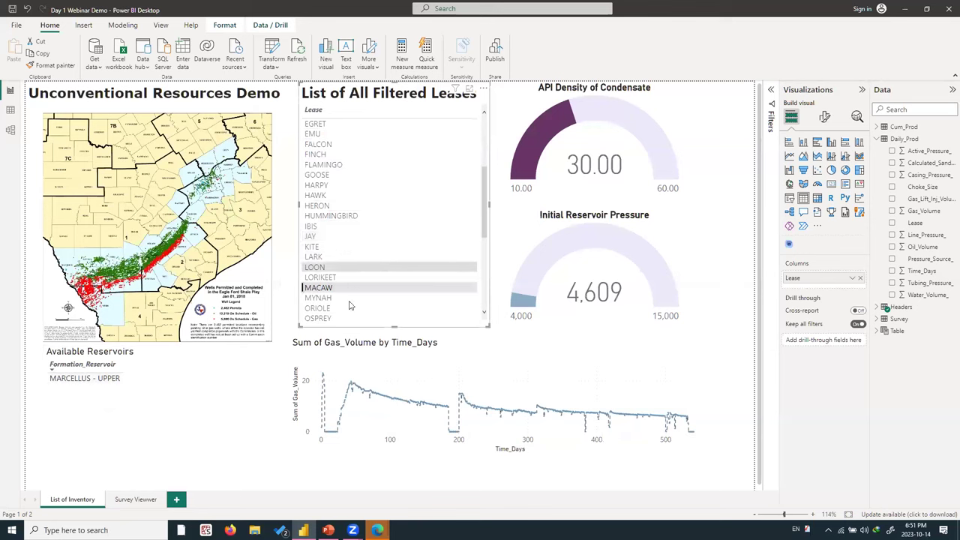
left_click(354, 310)
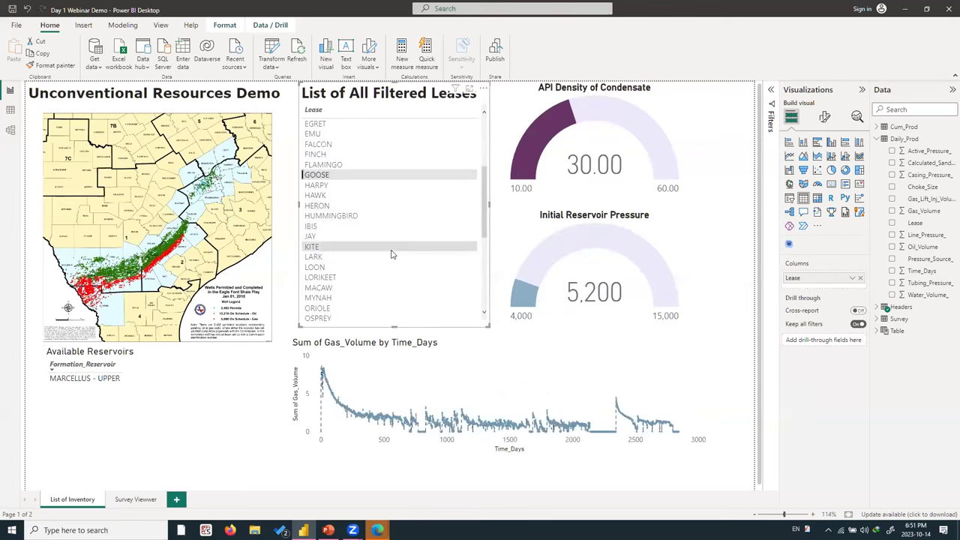
scroll(375, 240, "down", 3)
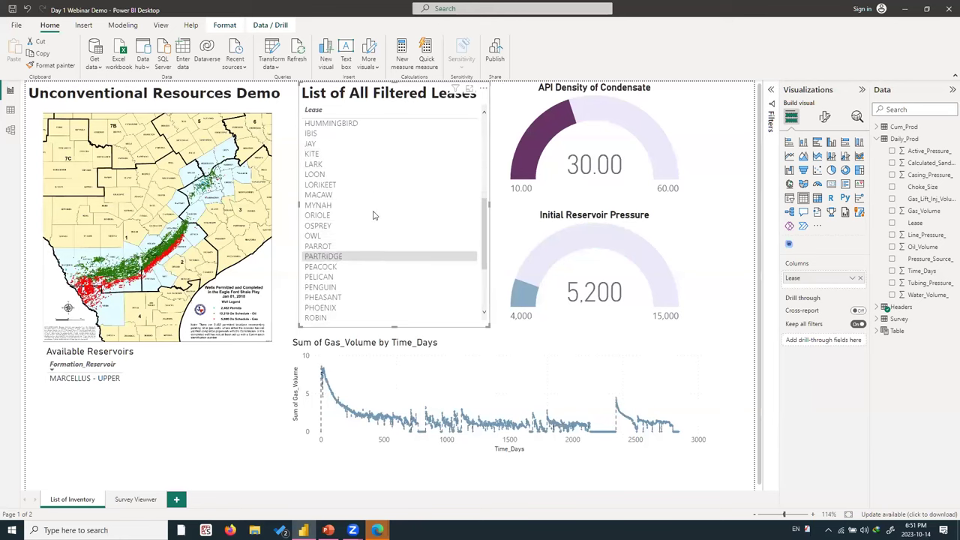
left_click(375, 215)
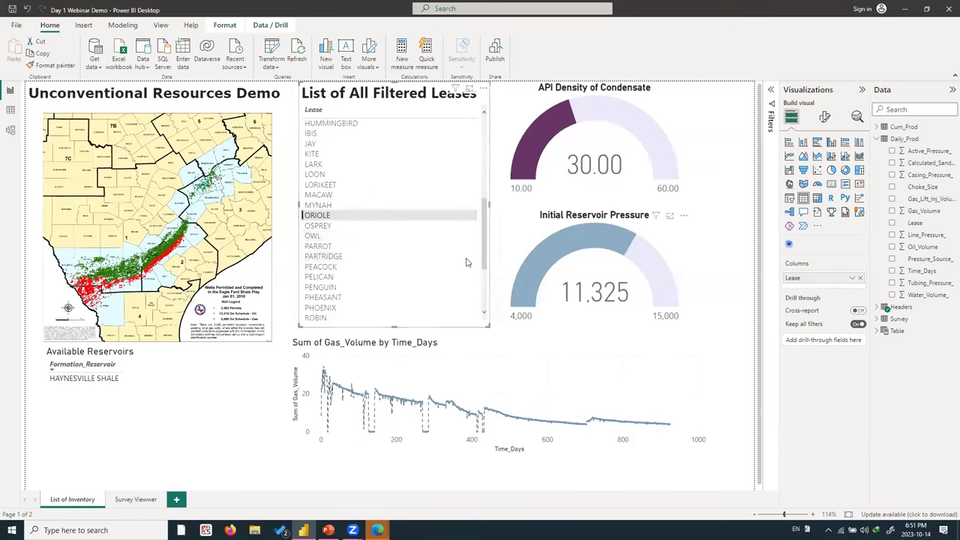
left_click(357, 155)
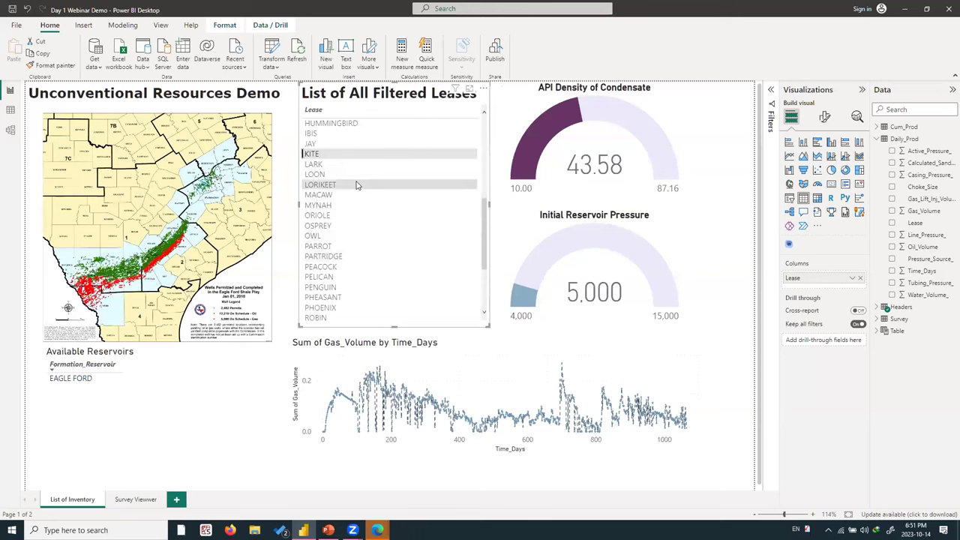
left_click(224, 457)
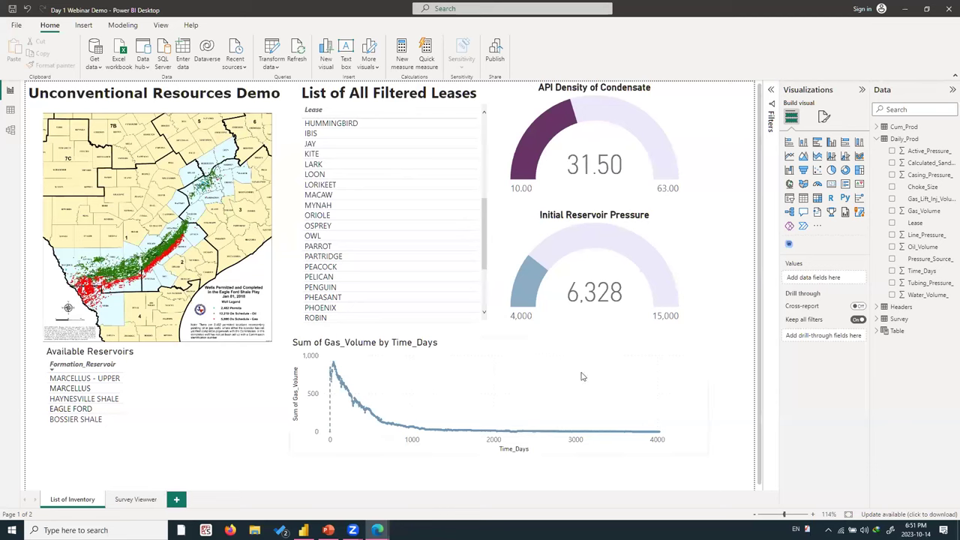
On the Survey Viewwer page, view the ROOSTER, STILT, TERN and BEE-EATER profiles singly, and add CUCKOO and TERN to BEE-EATER for comparison.
left_click(128, 500)
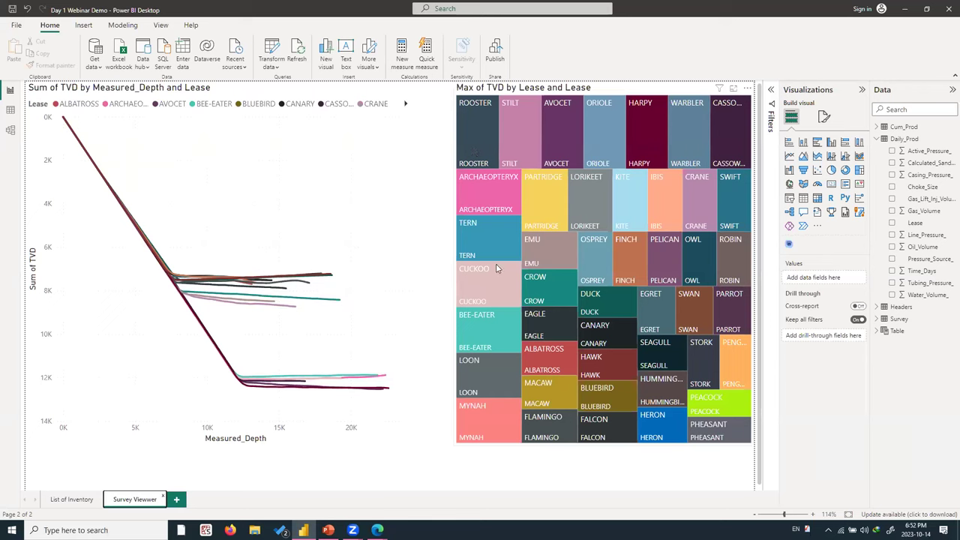
left_click(472, 147)
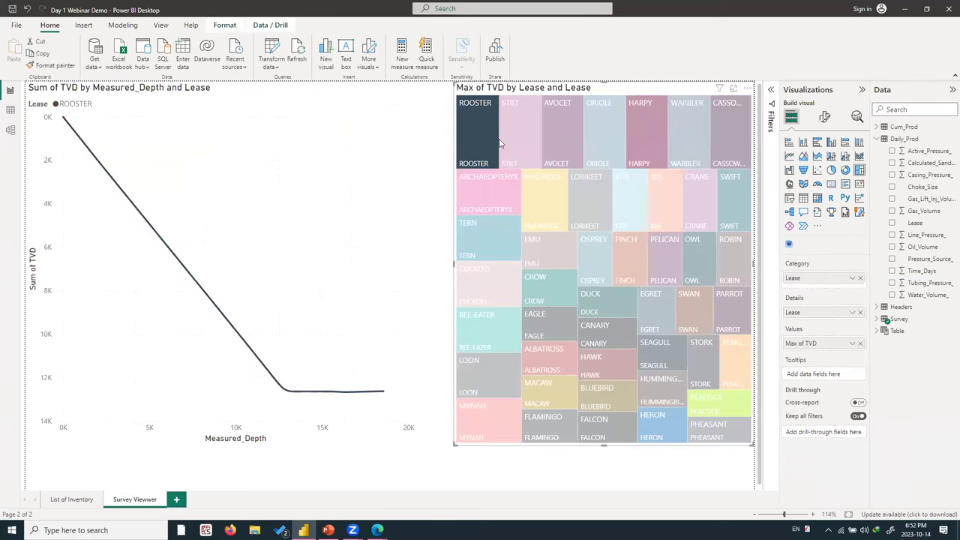
left_click(503, 182)
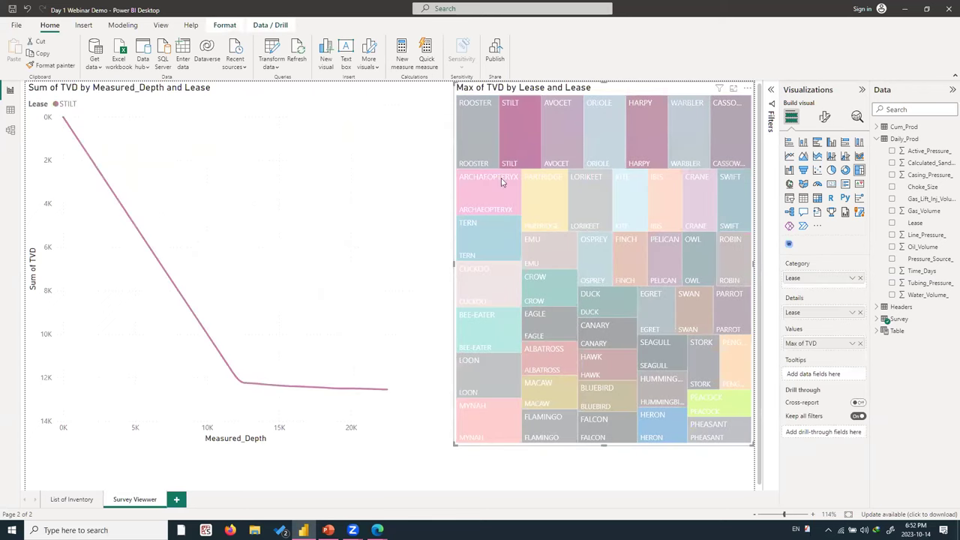
left_click(497, 247)
left_click(513, 328)
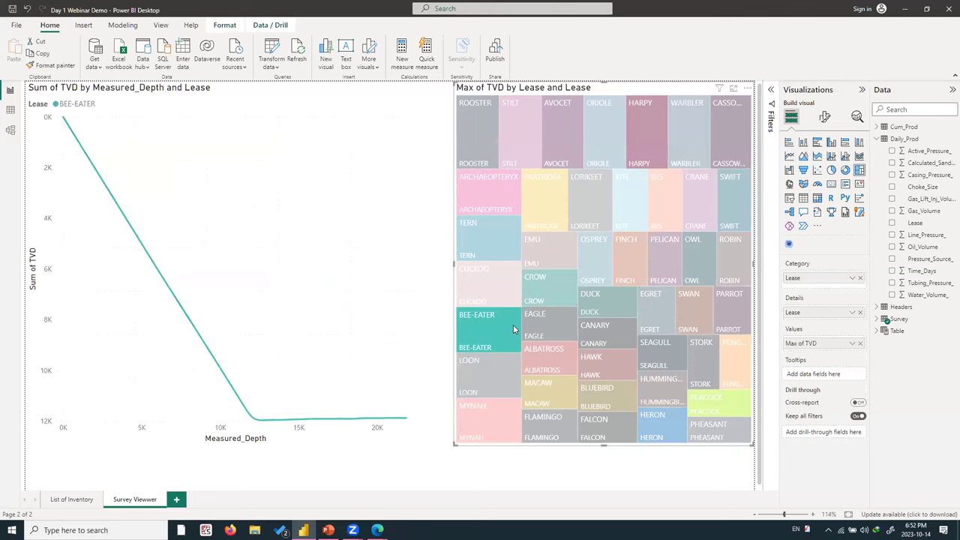
left_click(505, 244, "ctrl")
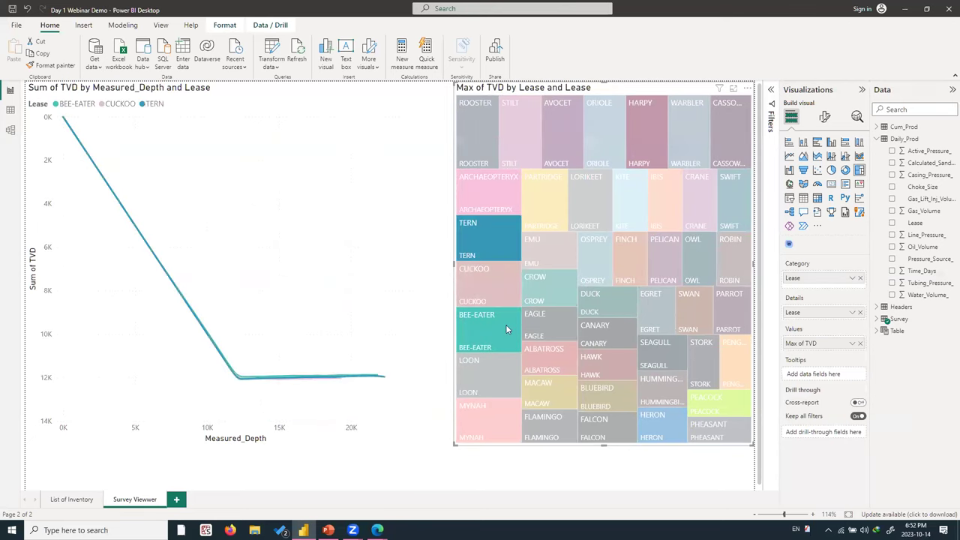
Compare the TVD profiles of the PARTRIDGE, LORIKEET, OSPREY, EMU and CROW leases together using the treemap, and deselect the visual.
left_click(544, 210)
left_click(589, 201, "ctrl")
left_click(593, 248, "ctrl")
left_click(548, 251, "ctrl")
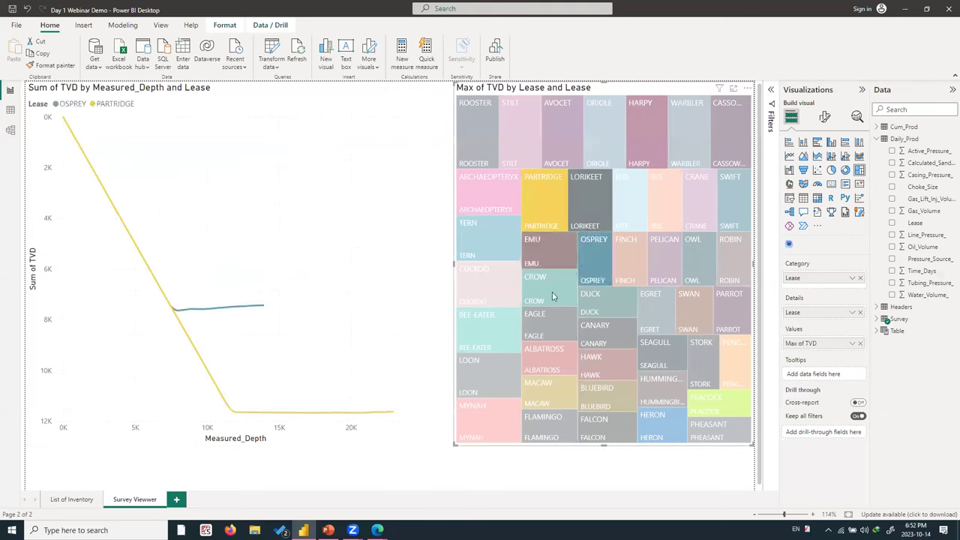
left_click(551, 289, "ctrl")
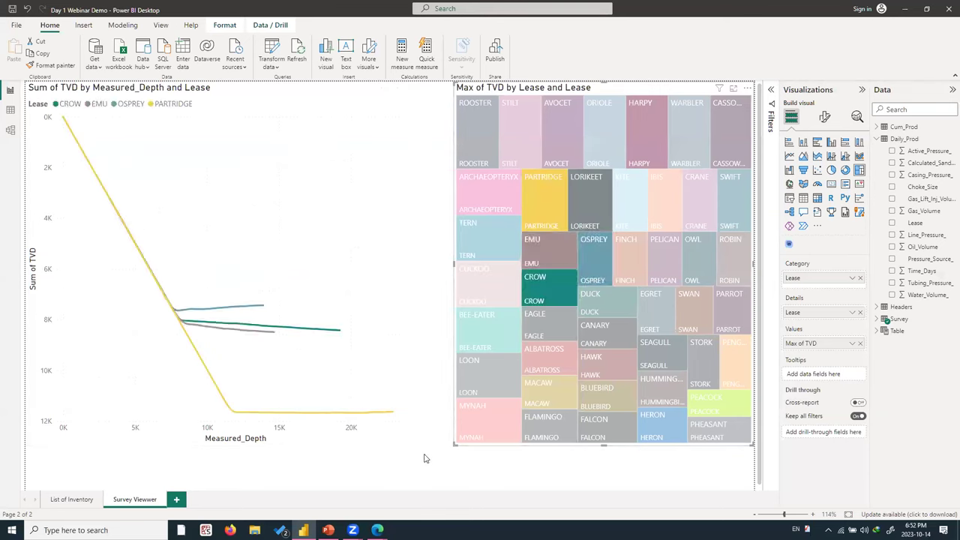
left_click(403, 465)
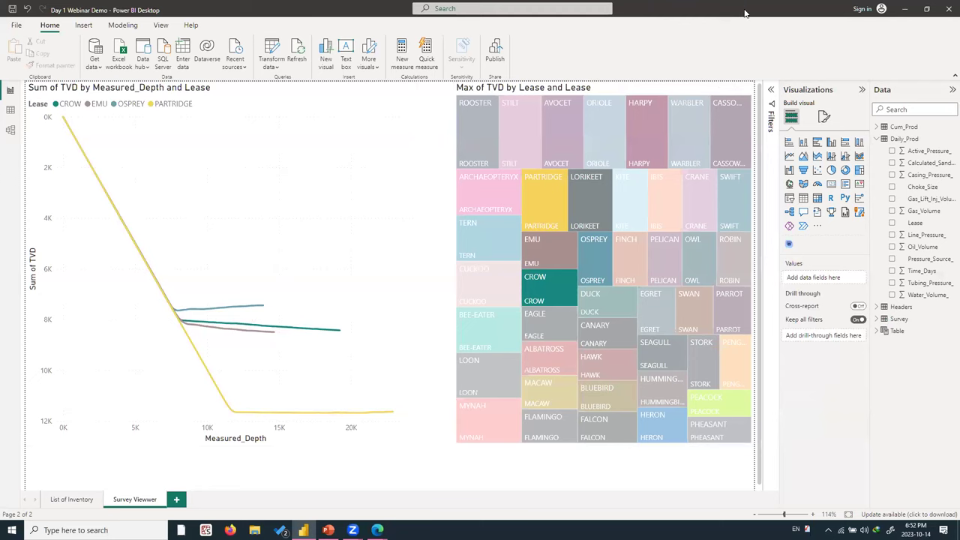
Launch a new Power BI Desktop instance from the app launcher and close its start screen.
key("super+d")
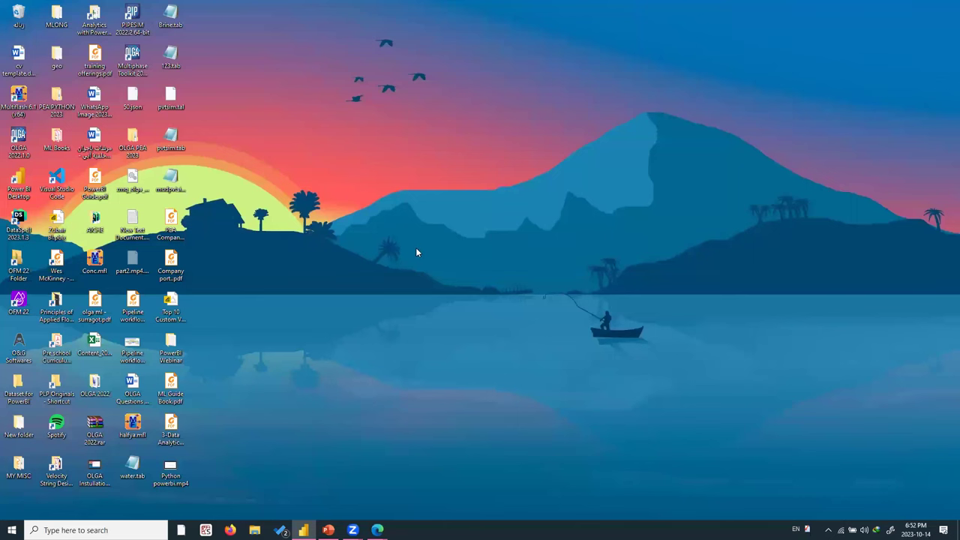
key("alt+space")
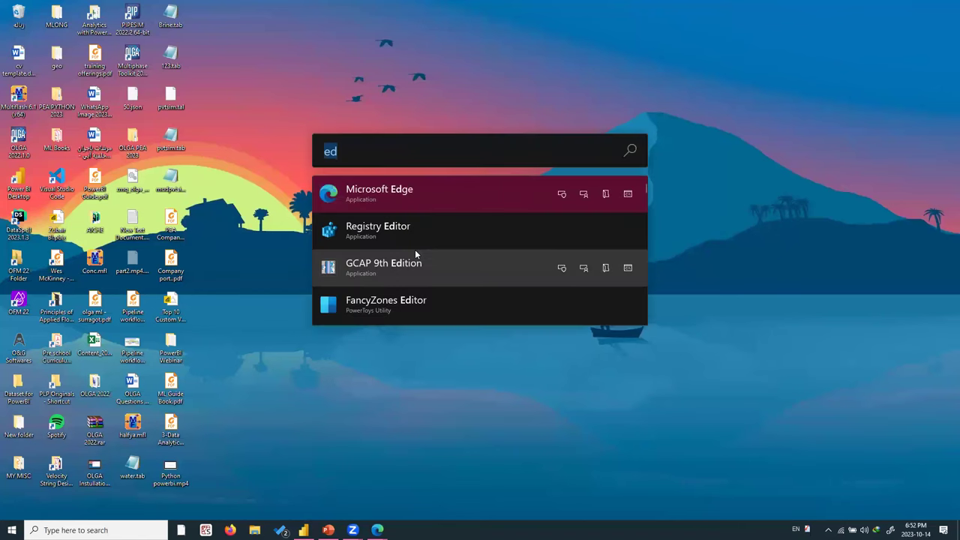
type("power")
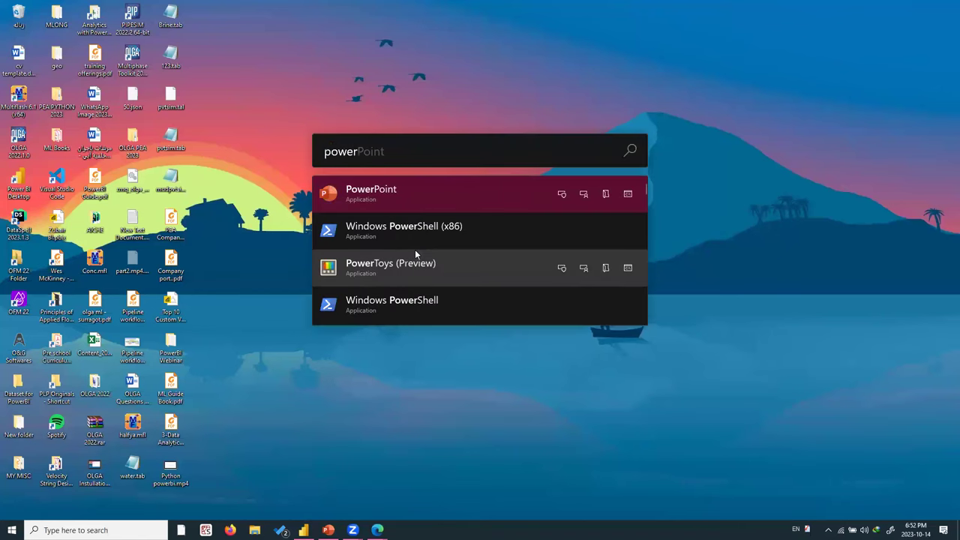
type(" bi")
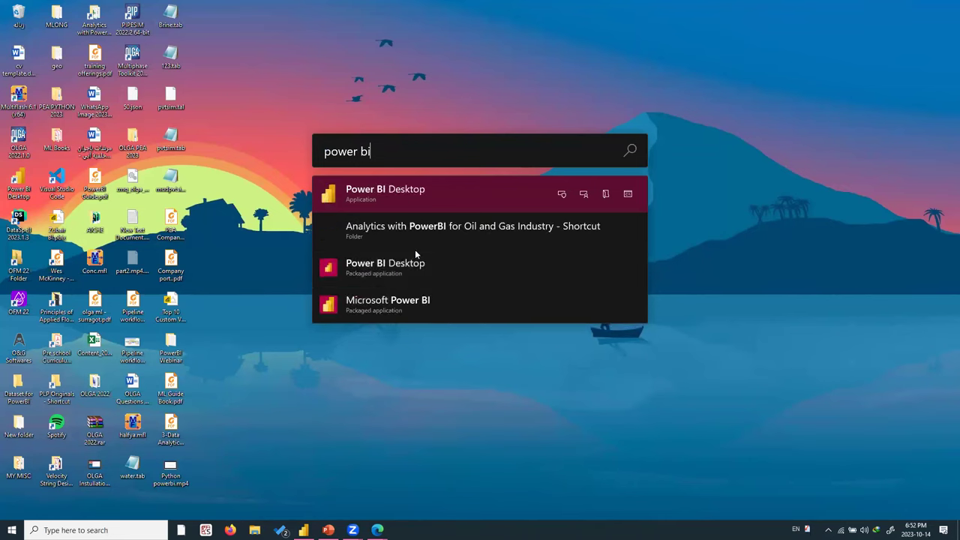
key("Return")
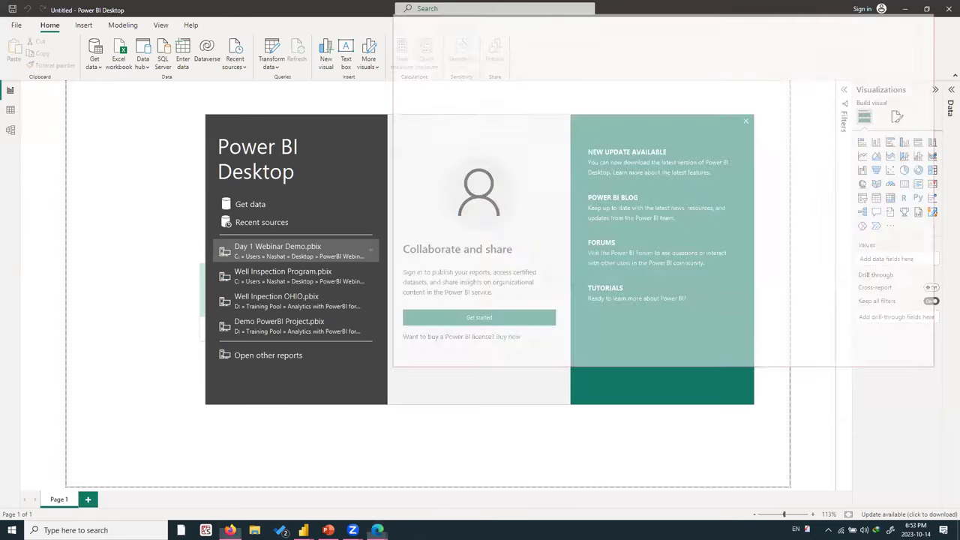
left_click(11, 167)
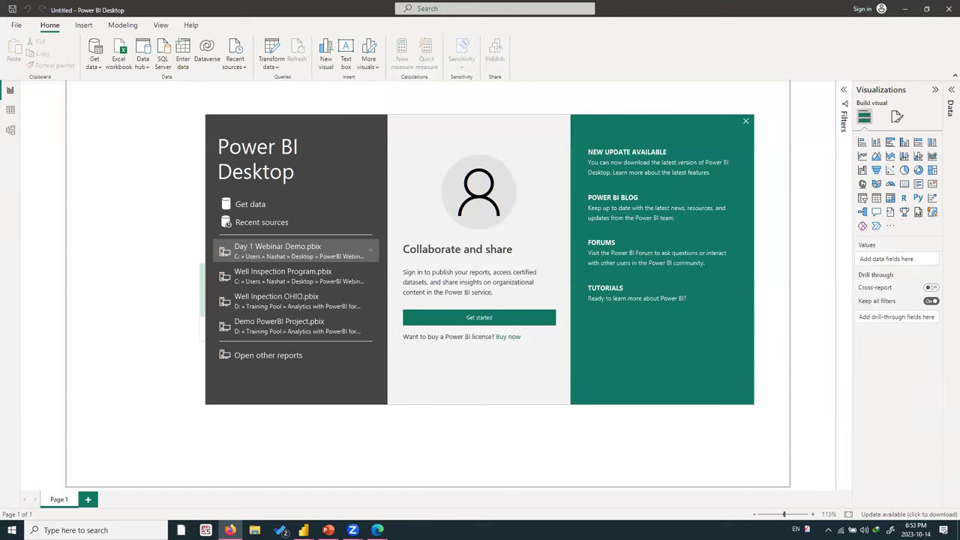
left_click(746, 122)
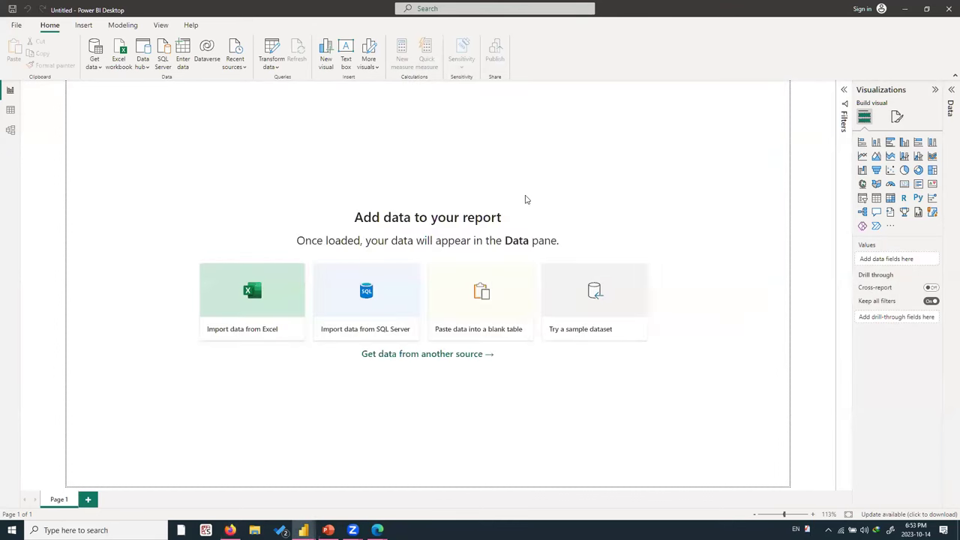
Connect the blank report to the Excel workbook spe_52.xlsx in the Day 1 folder.
left_click(92, 71)
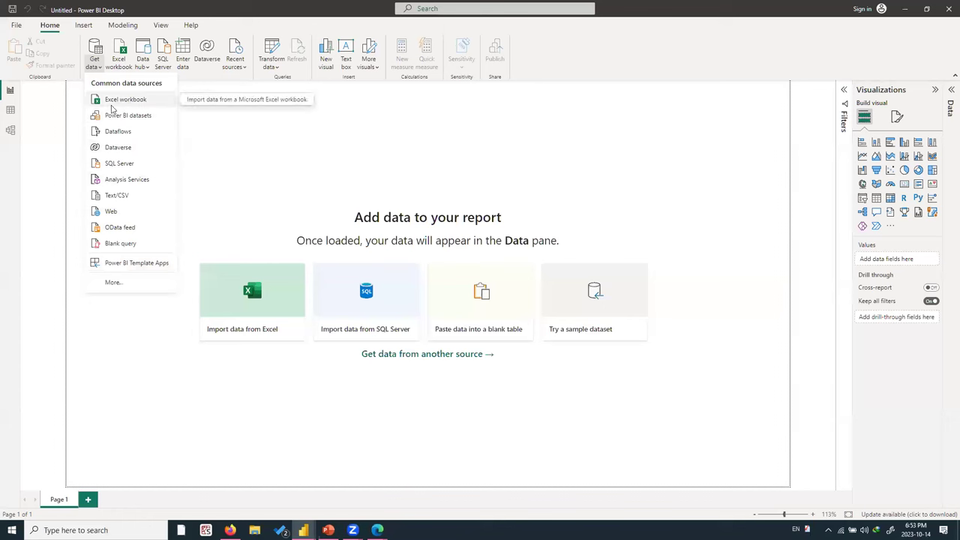
left_click(117, 104)
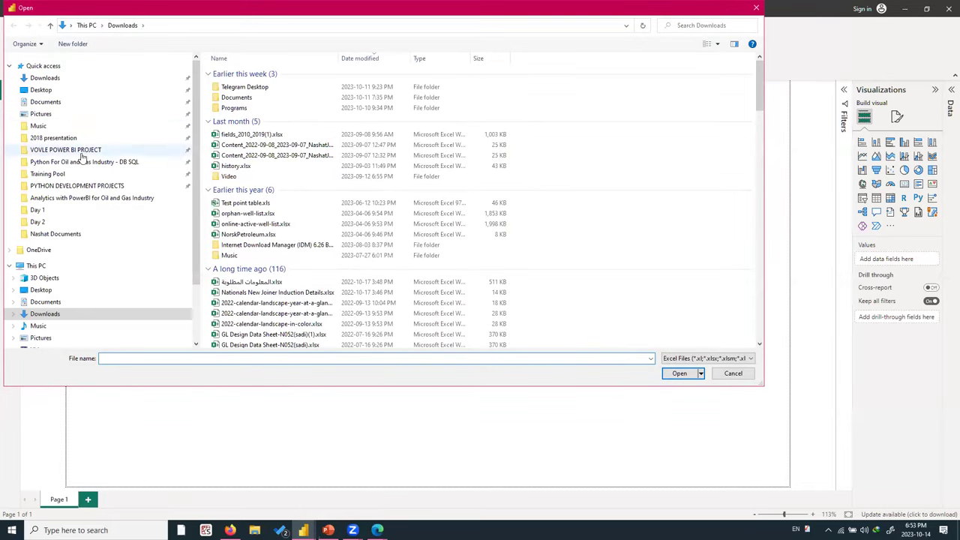
left_click(72, 212)
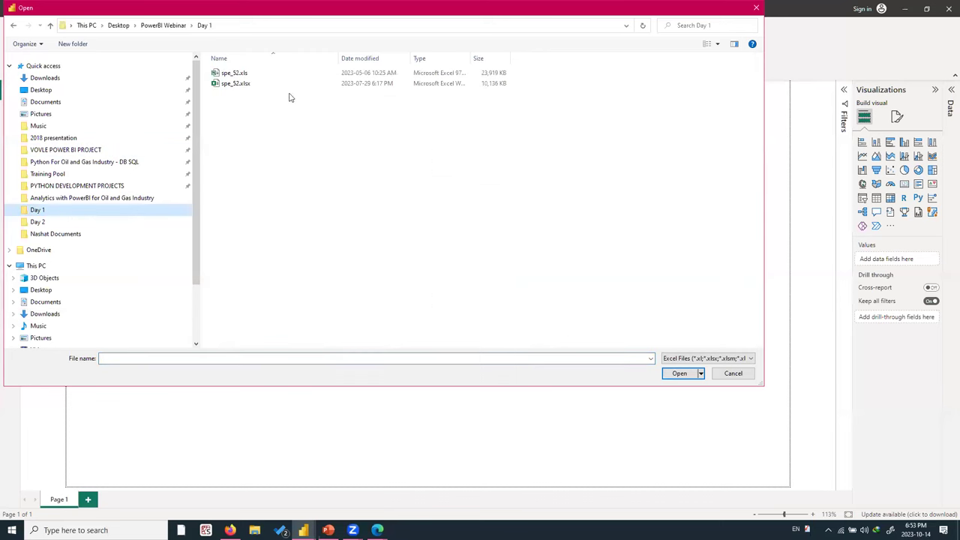
left_click(316, 74)
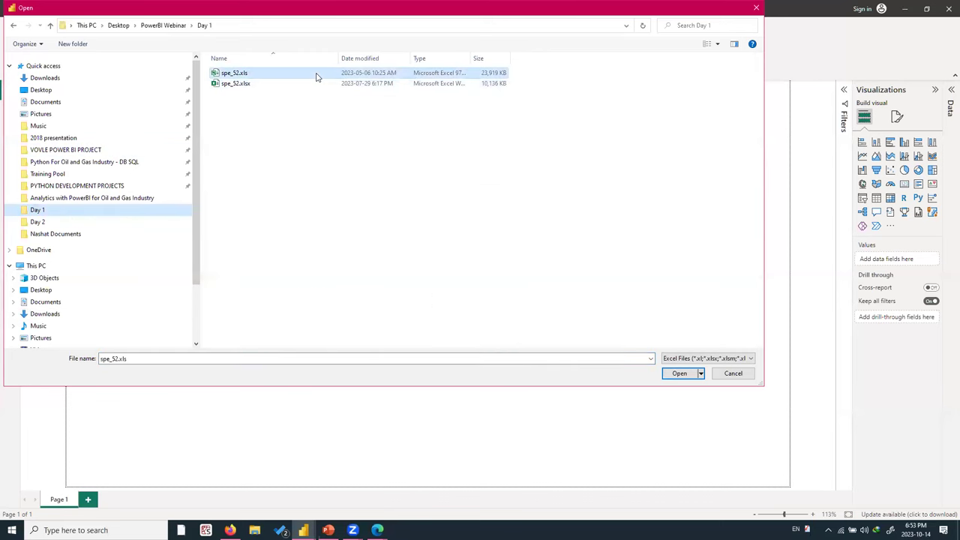
left_click(309, 84)
left_click(670, 376)
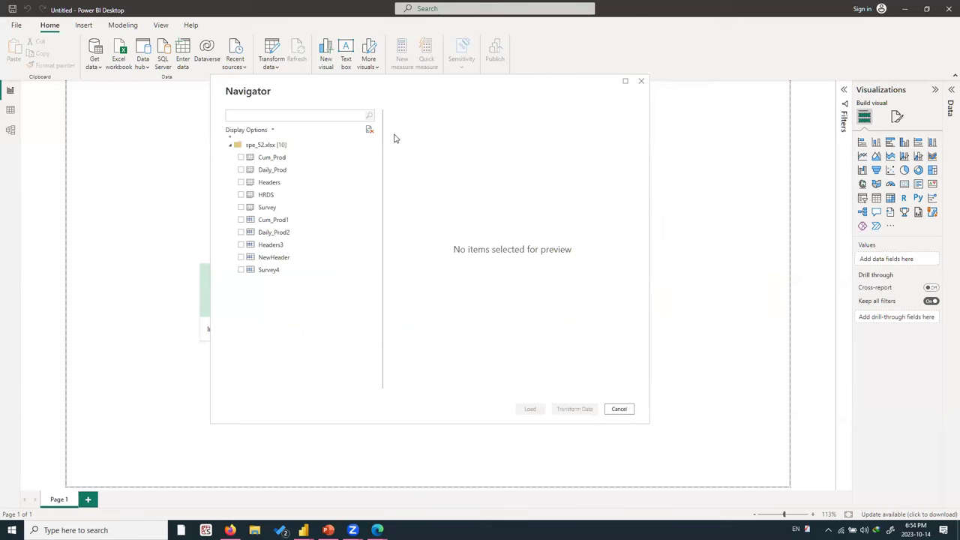
Preview the workbook's sheets and load Cum_Prod, Daily_Prod, Headers and Survey into the report.
left_click(272, 159)
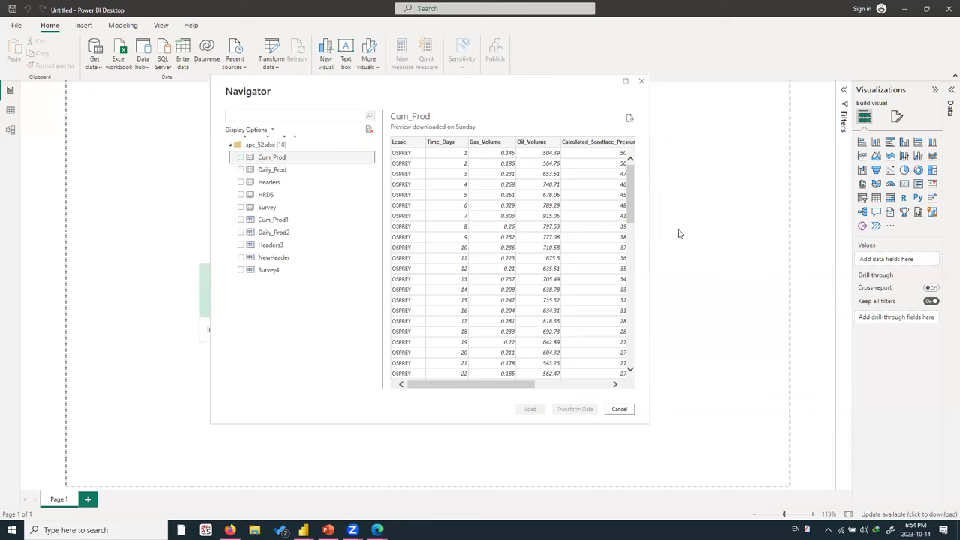
left_click_drag(678, 233, 750, 233)
left_click(241, 158)
left_click(240, 169)
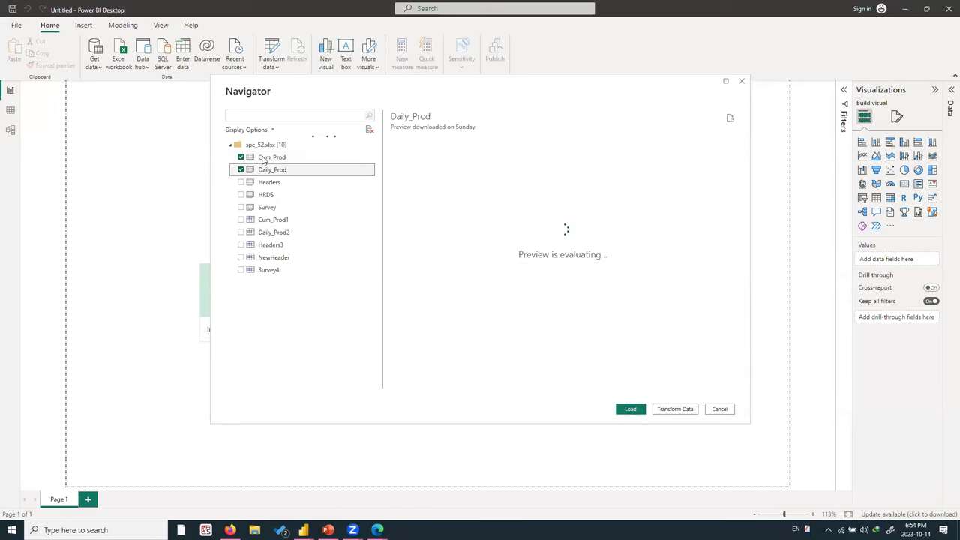
left_click(241, 182)
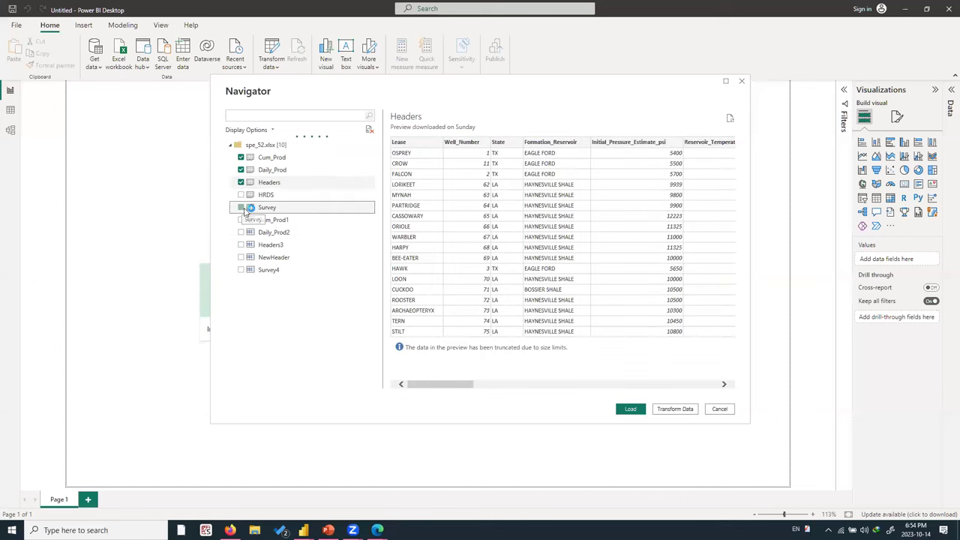
left_click(243, 208)
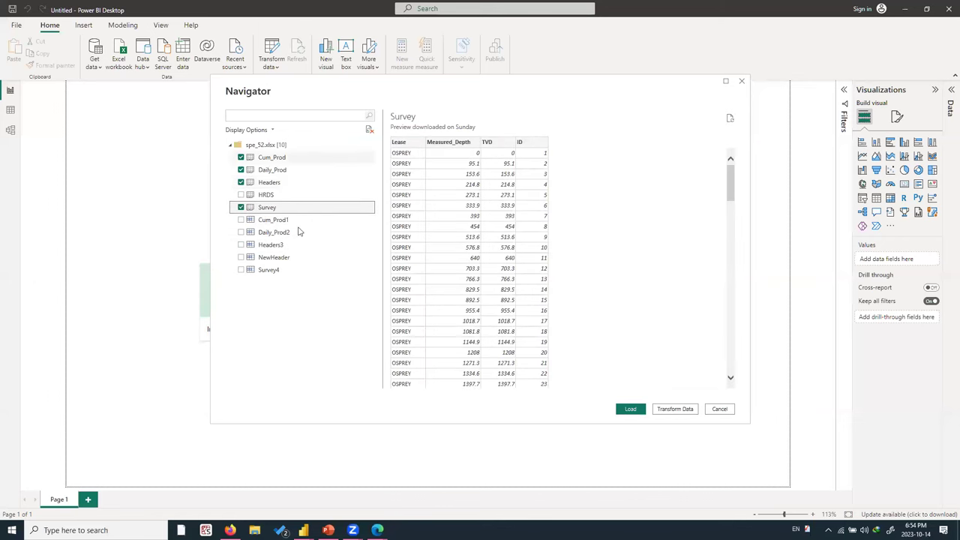
left_click(634, 413)
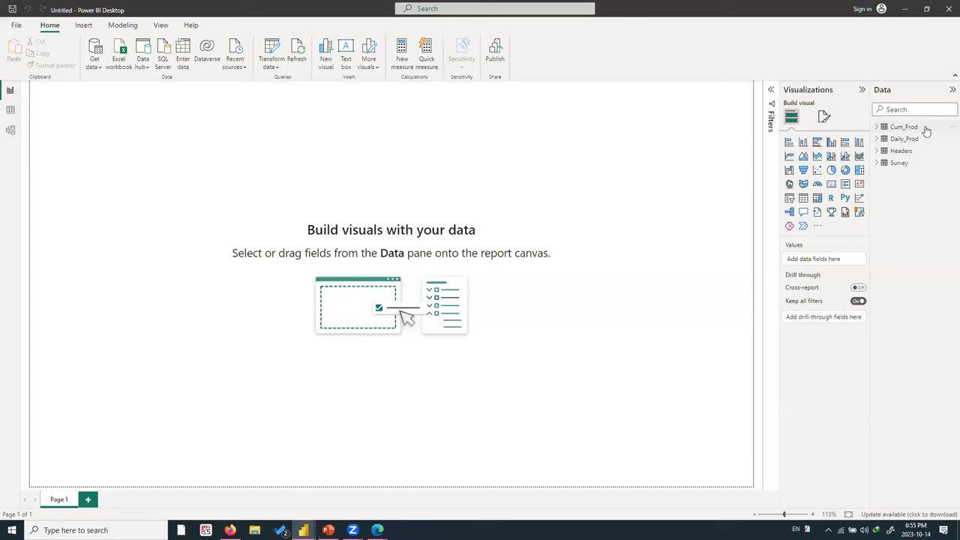
Examine the Daily_Prod table's fields and browse its rows in the data view, ending back in the report view.
left_click(876, 140)
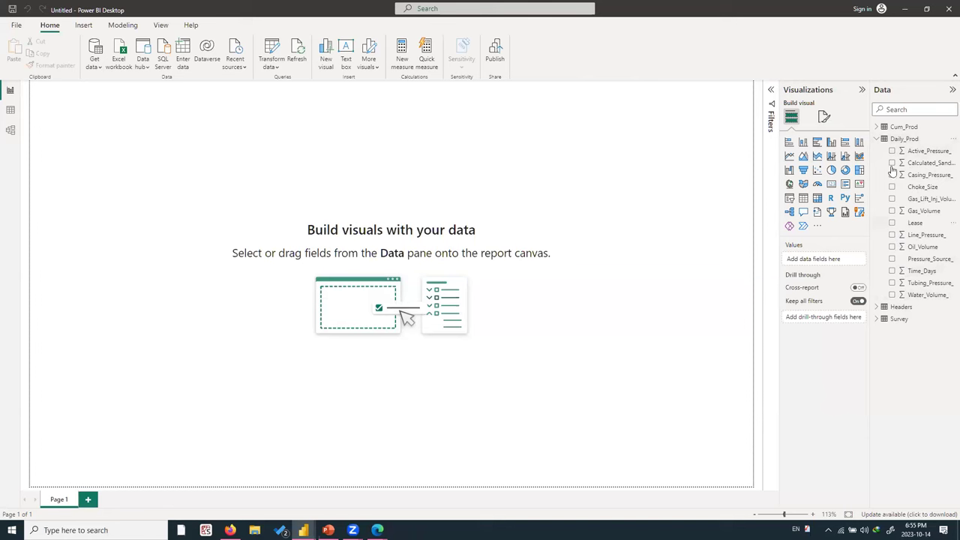
left_click(877, 140)
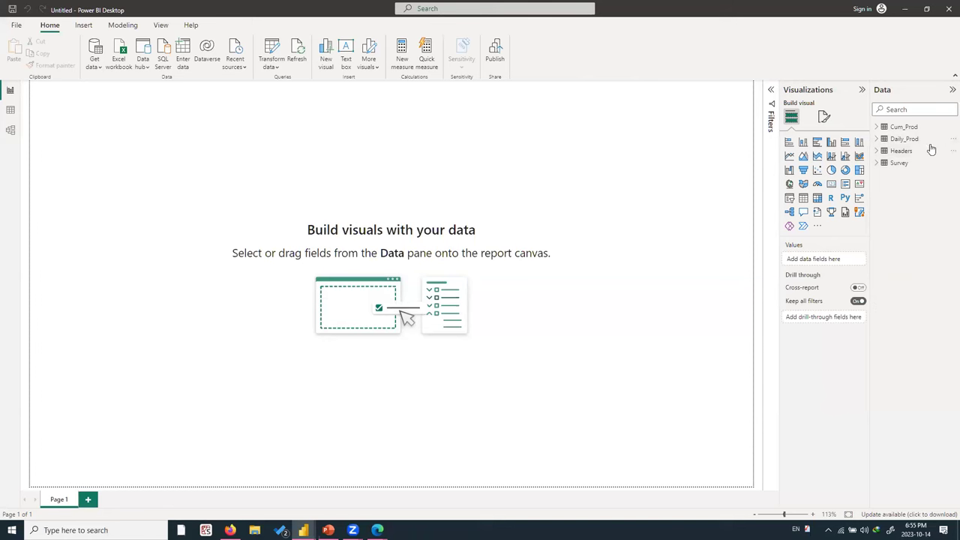
left_click(10, 110)
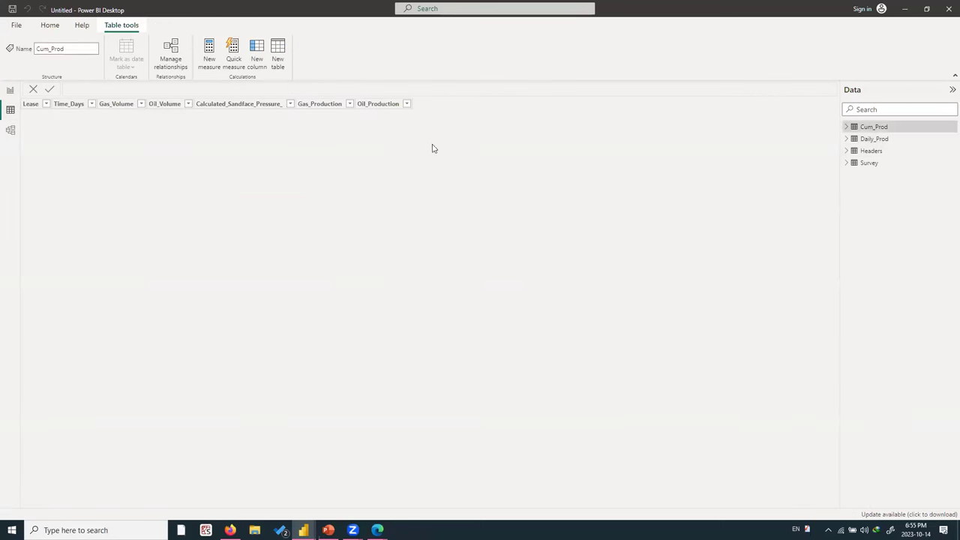
left_click(886, 143)
scroll(645, 187, "down", 20)
scroll(474, 175, "down", 10)
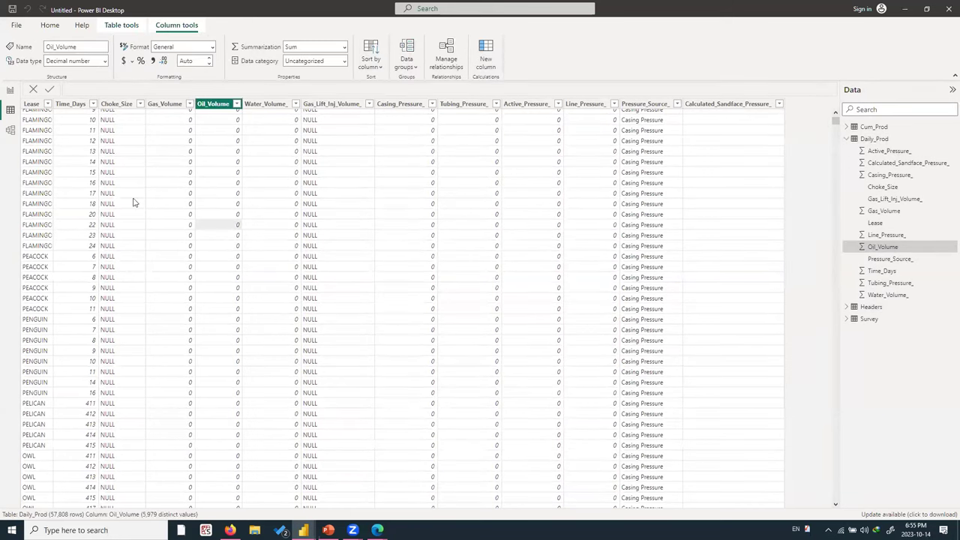
left_click(10, 90)
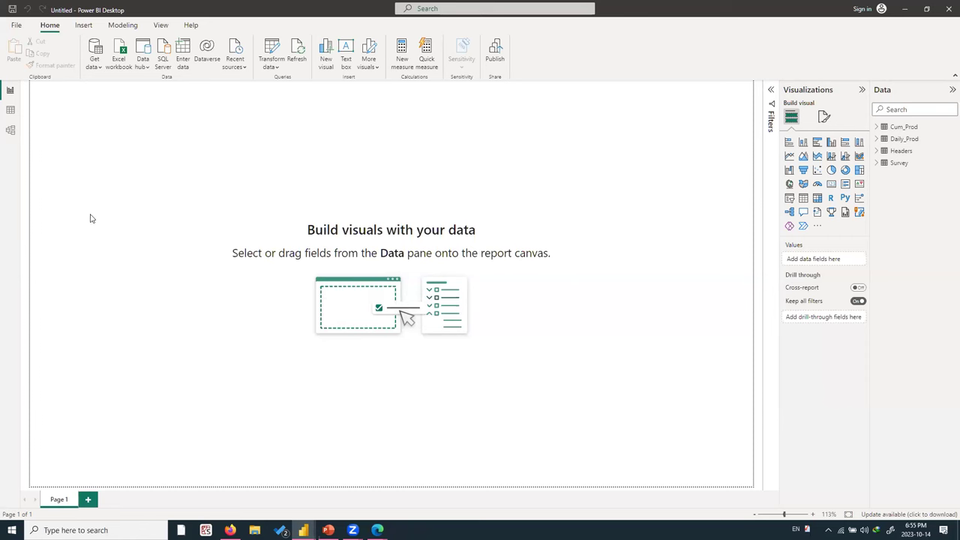
Insert the Eagle Ford Shale Play well map image in the page's upper-left corner, enlarge it to about half the page height, and deselect it.
left_click(84, 26)
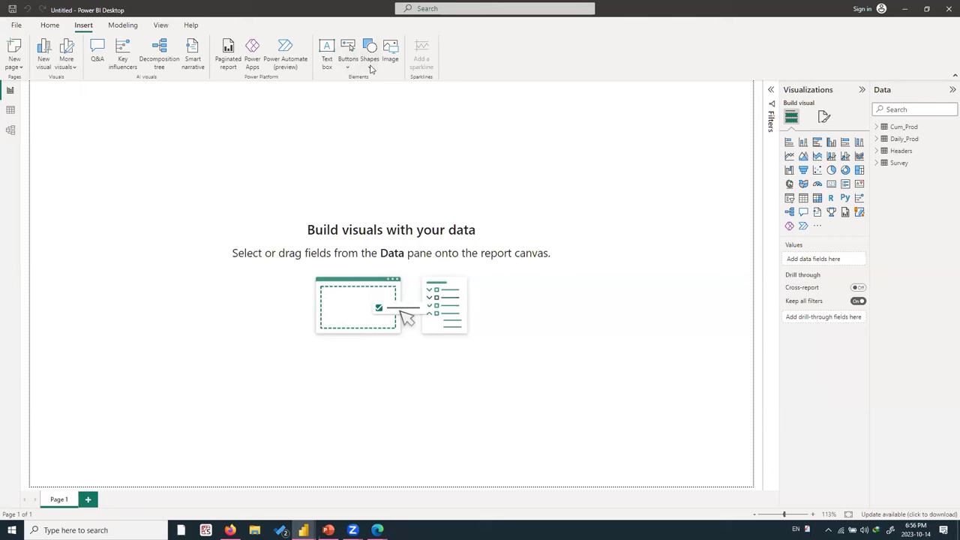
left_click(392, 66)
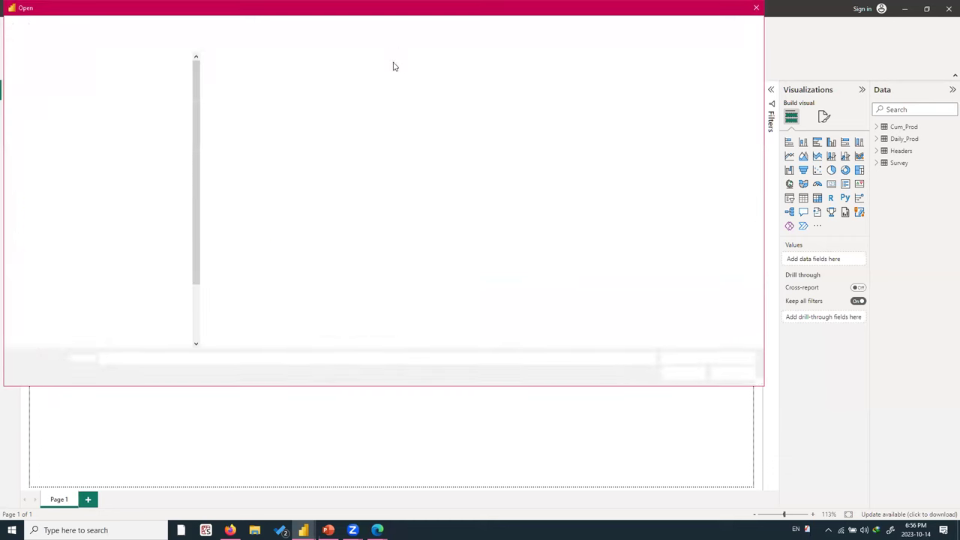
left_click(238, 80)
double_click(239, 80)
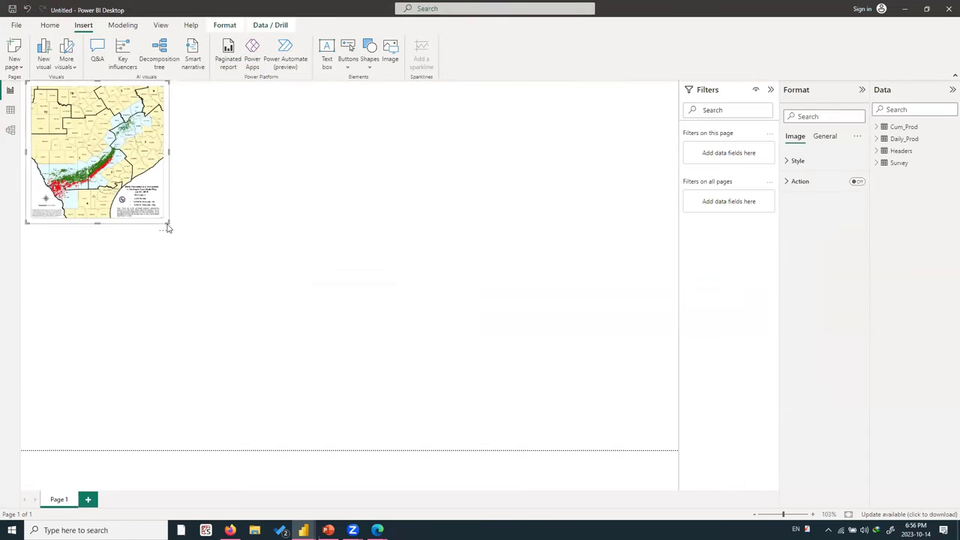
left_click_drag(168, 225, 251, 305)
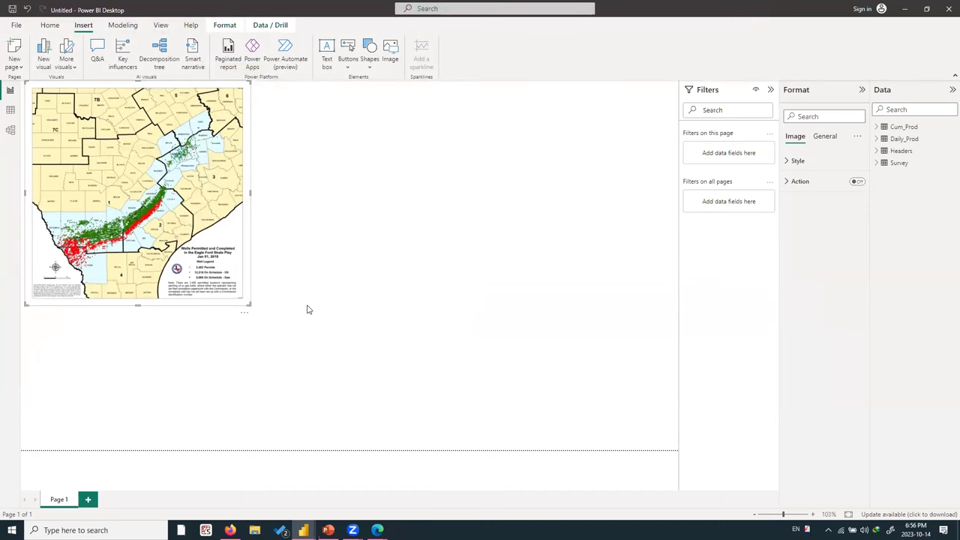
left_click(362, 255)
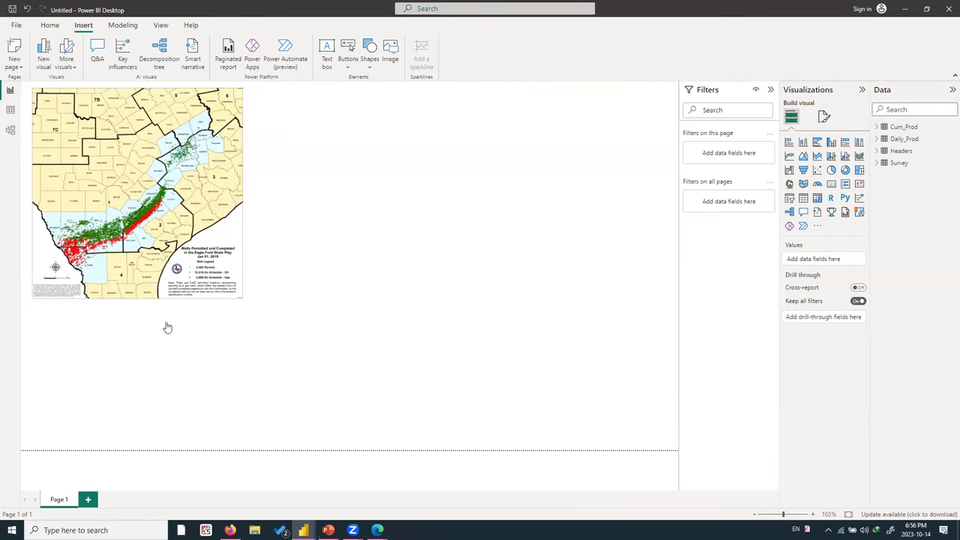
Add a table of the Headers Formation_Reservoir field below the map, and reduce its width and height.
left_click(876, 152)
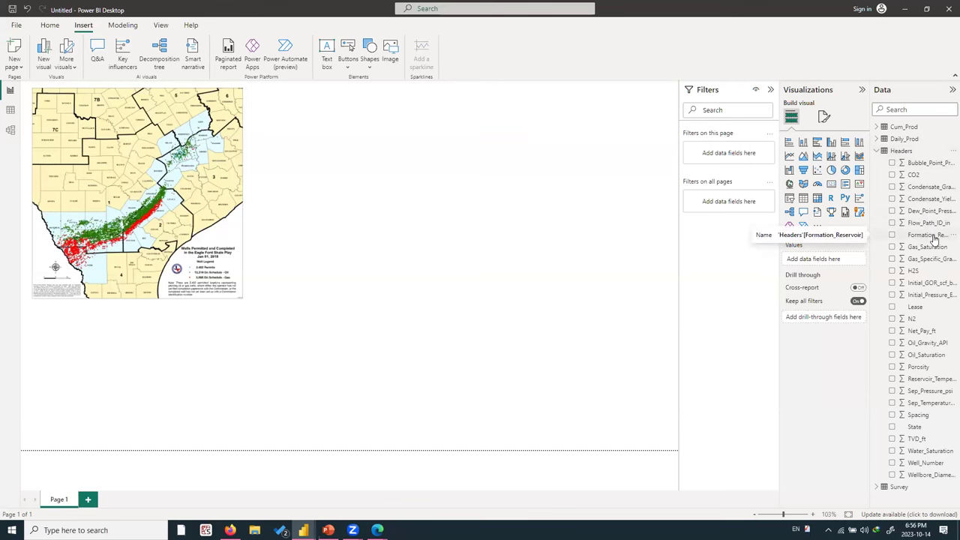
left_click_drag(934, 238, 110, 342)
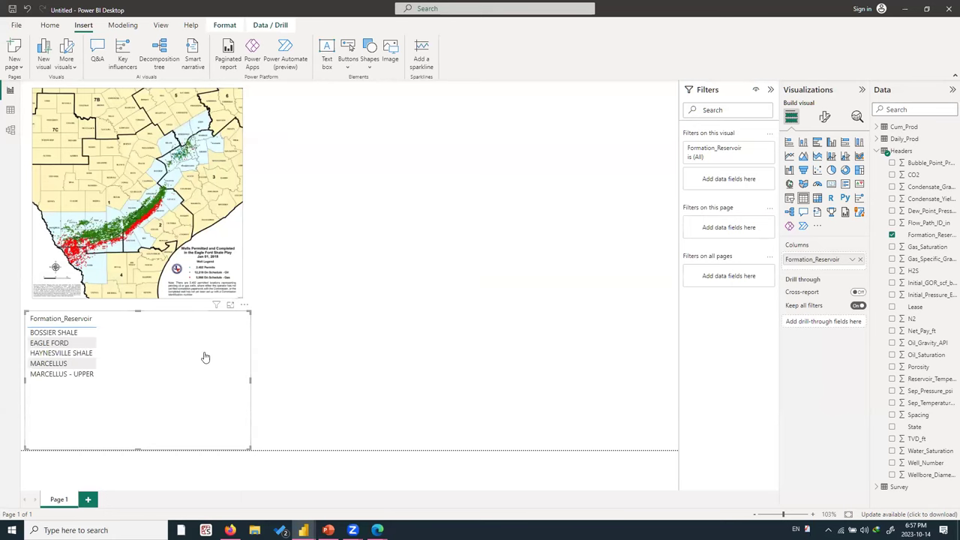
left_click_drag(174, 370, 184, 372)
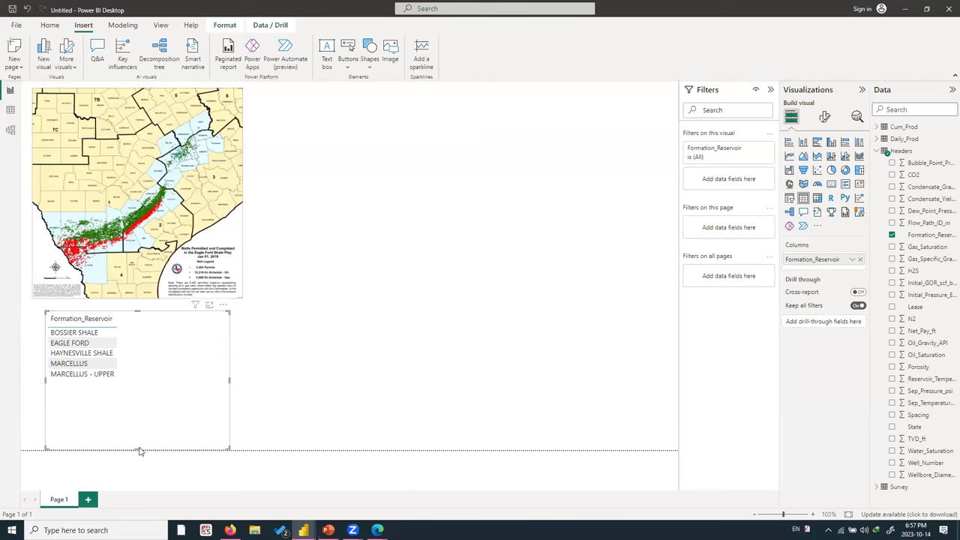
left_click_drag(140, 446, 142, 416)
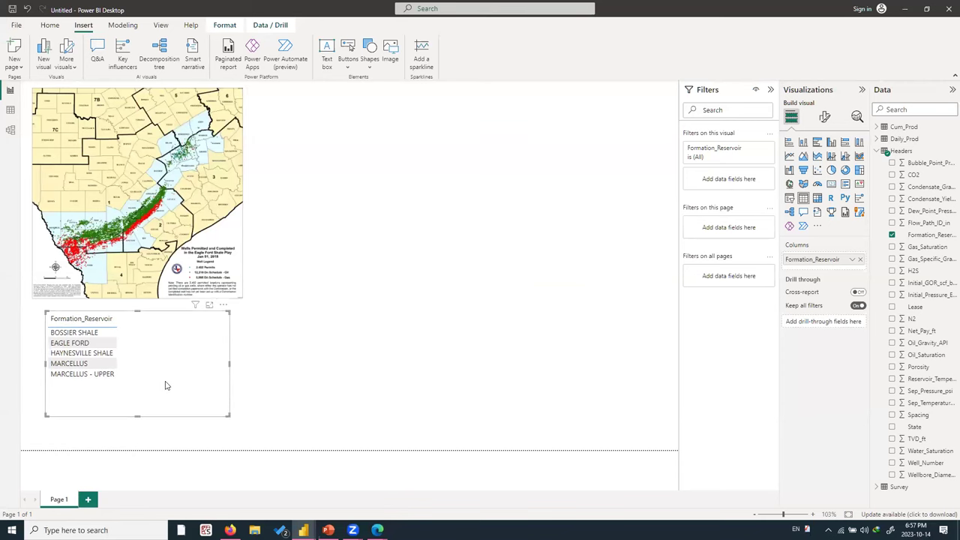
Align the Formation_Reservoir table with the map's left edge and widen it to match the map.
key("ctrl+z")
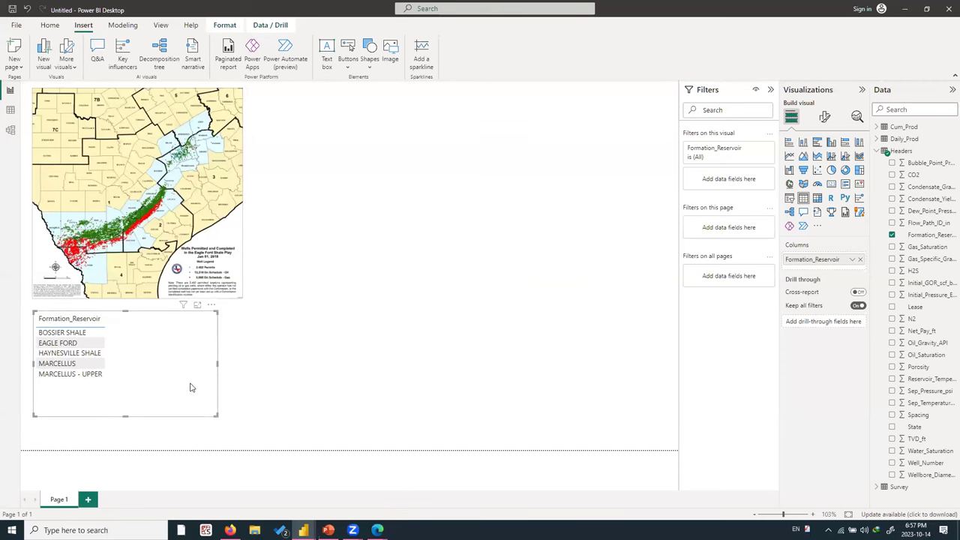
left_click(246, 368)
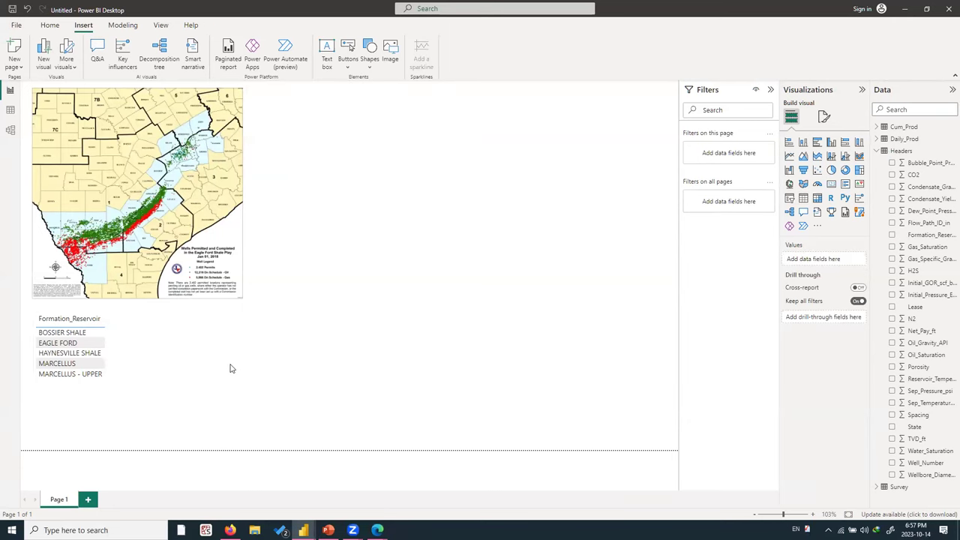
left_click(231, 367)
left_click(244, 368)
Turn on the title of the Formation_Reservoir table and set its text to Available Reservoirs.
left_click(156, 332)
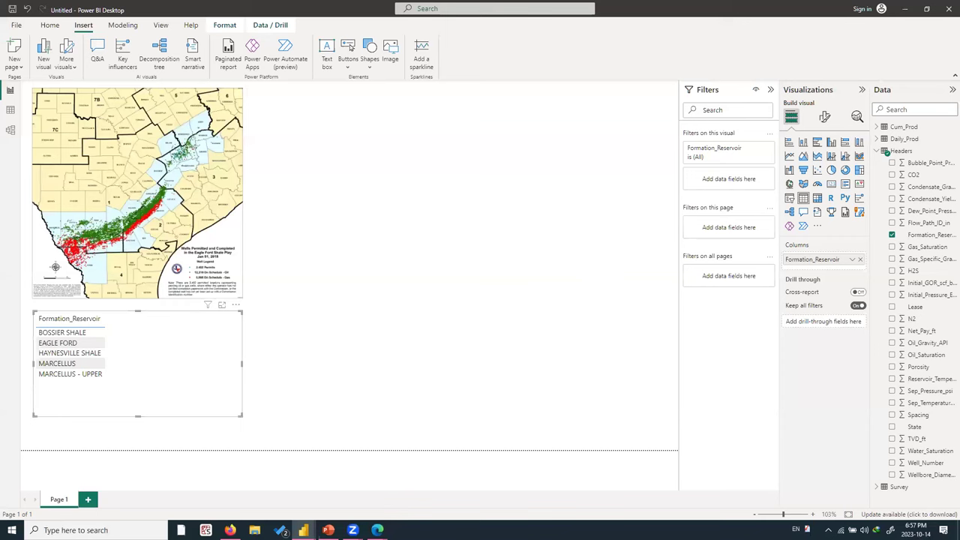
left_click(824, 116)
left_click(824, 162)
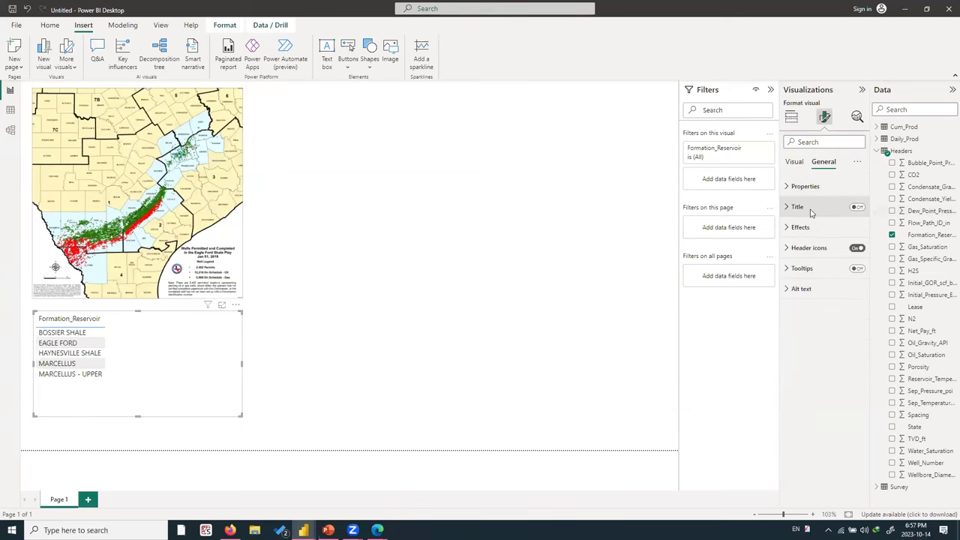
left_click(857, 207)
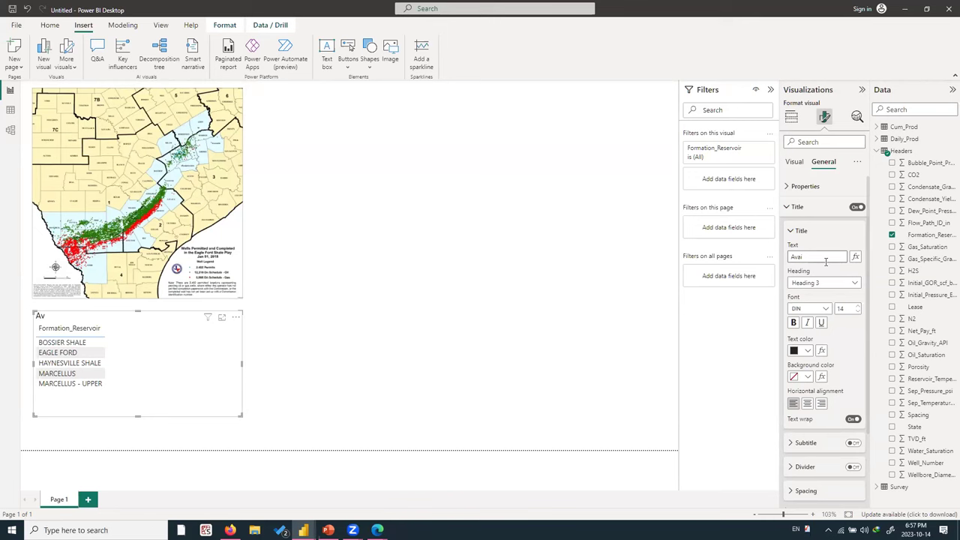
type("ble Reservoirs")
Format the Available Reservoirs title as Heading 2 with left alignment, and deselect the table.
left_click(838, 284)
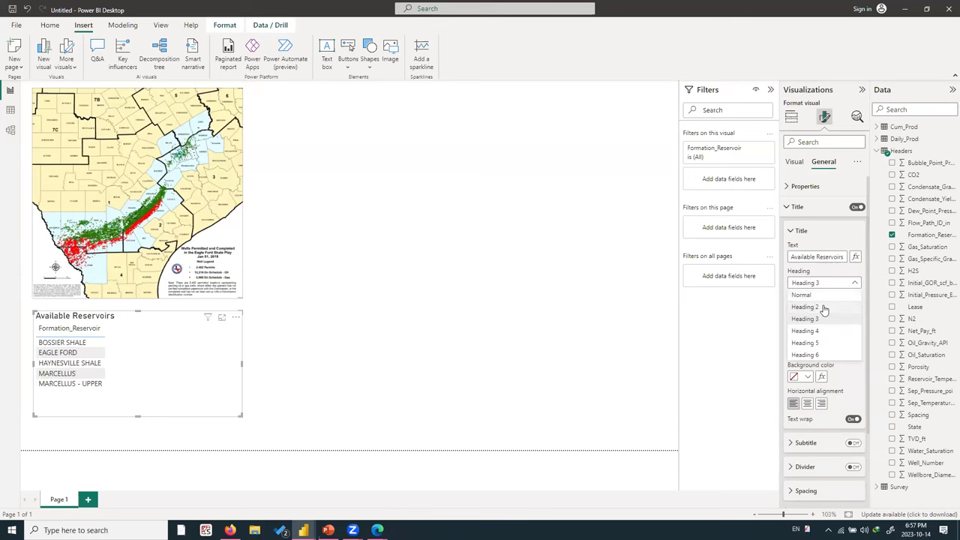
left_click(823, 309)
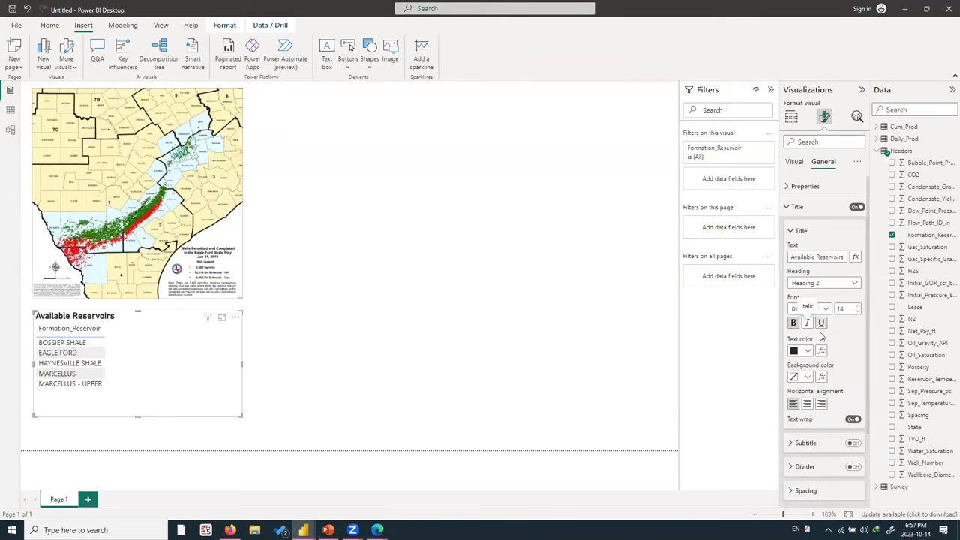
left_click(821, 403)
left_click(794, 403)
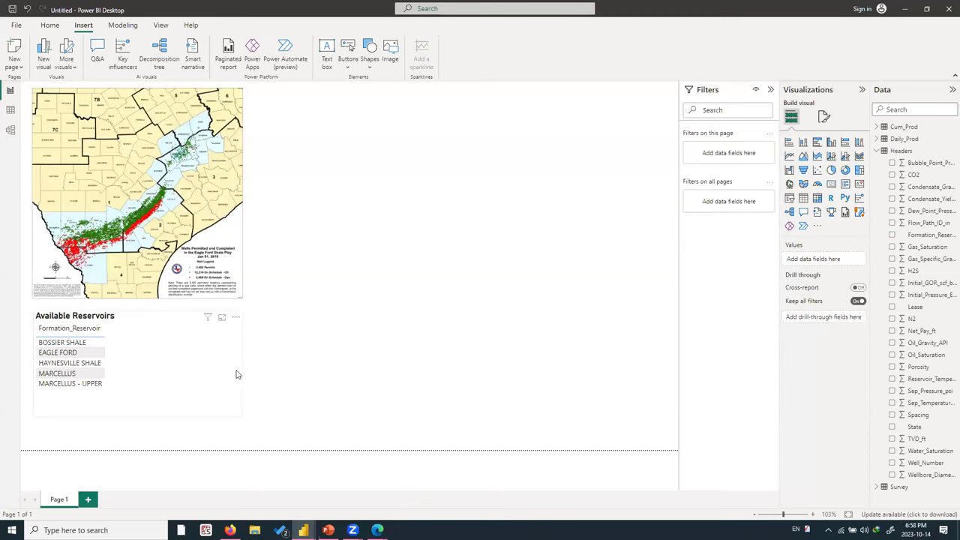
left_click(315, 348)
left_click(217, 396)
left_click(313, 377)
Add a table of the Headers Lease field beside the map, make it taller and narrower, and deselect it.
left_click(916, 308)
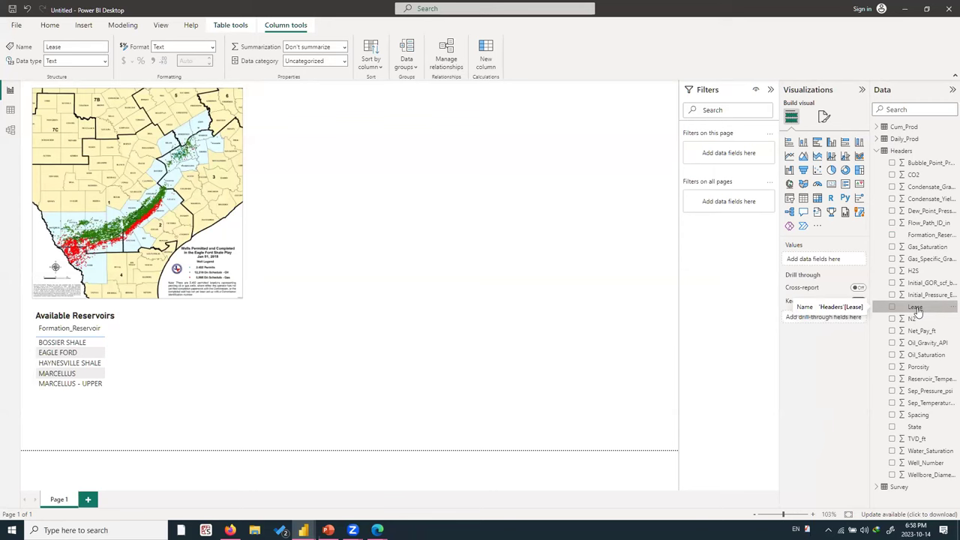
left_click_drag(916, 309, 332, 150)
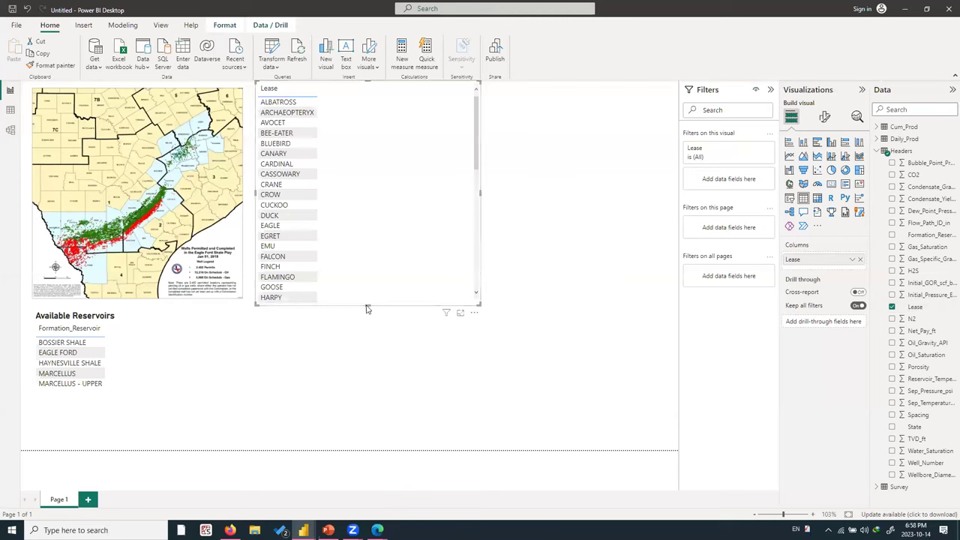
left_click_drag(365, 305, 367, 405)
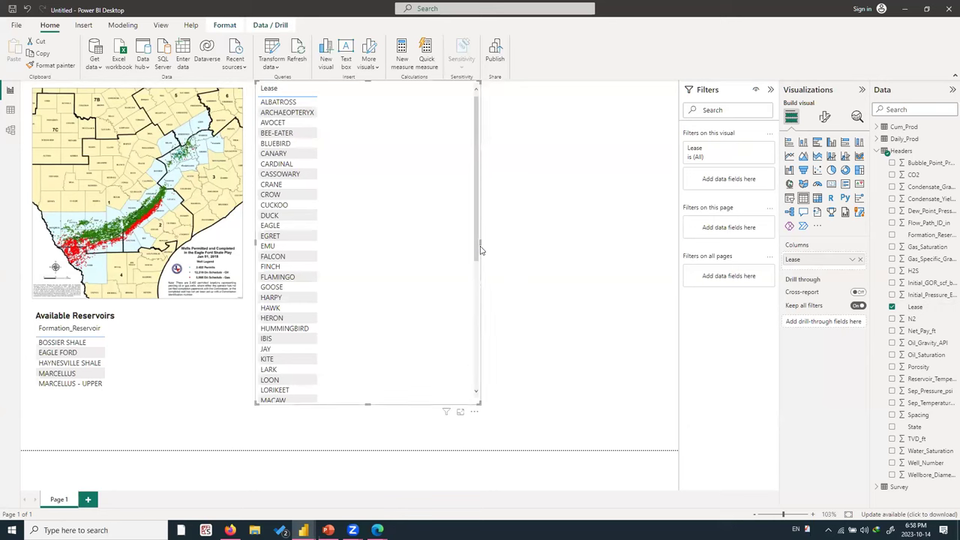
left_click_drag(480, 240, 417, 229)
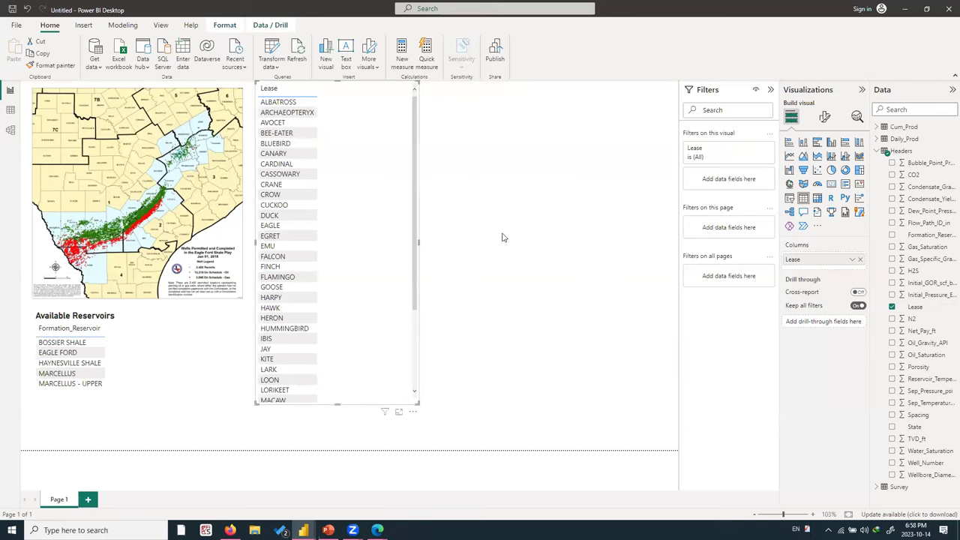
left_click(207, 359)
left_click(117, 433)
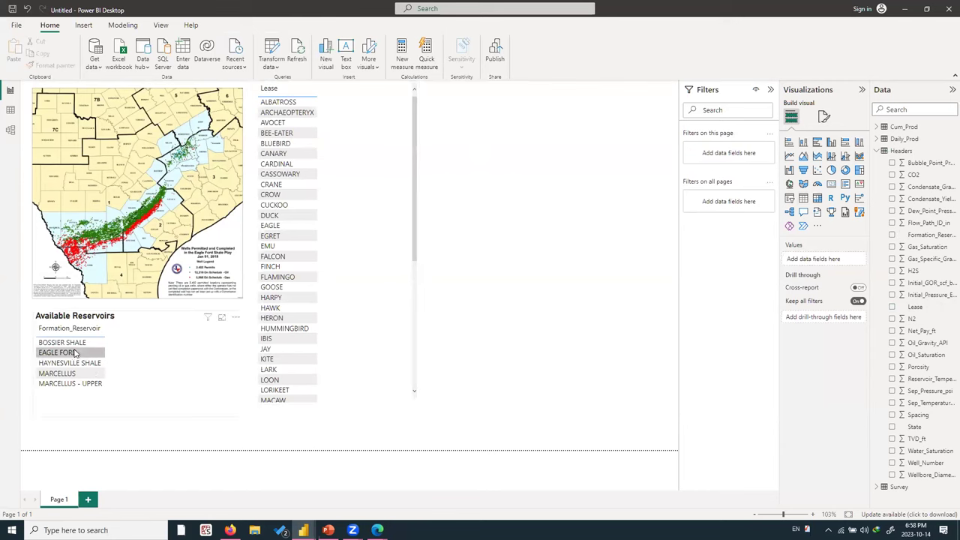
Check the Lease table's cross-filtering by selecting HAYNESVILLE SHALE, MARCELLUS and EAGLE FORD one at a time in the Available Reservoirs table.
left_click(75, 353)
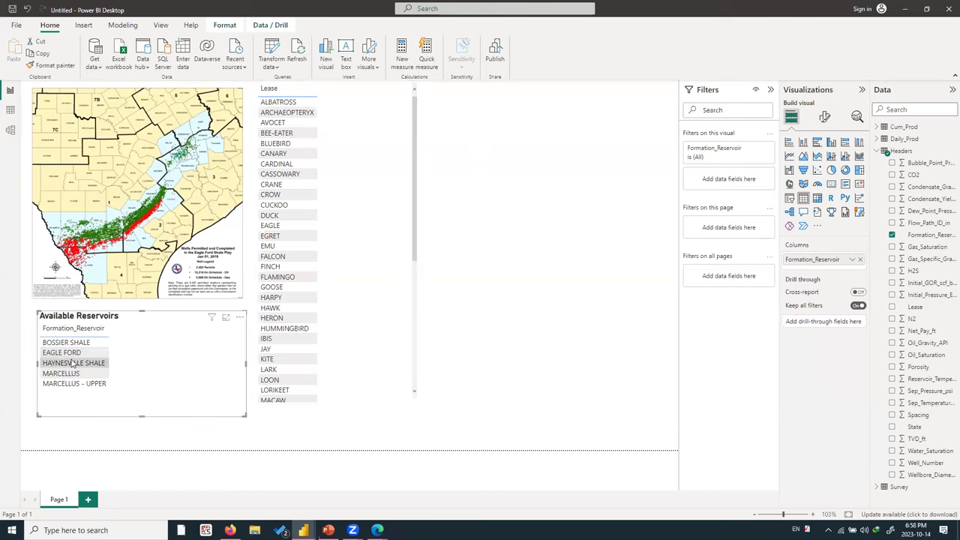
left_click(72, 363)
left_click(68, 374)
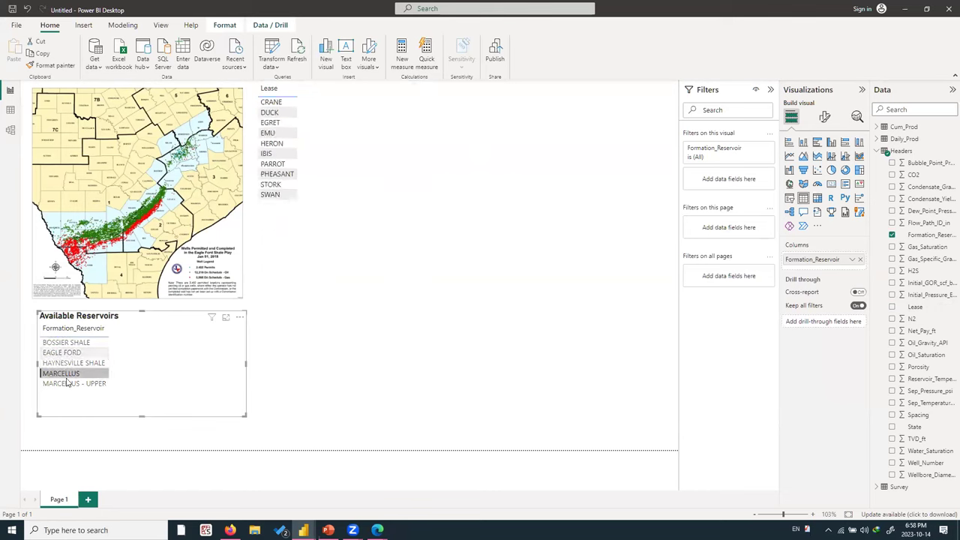
left_click(65, 356)
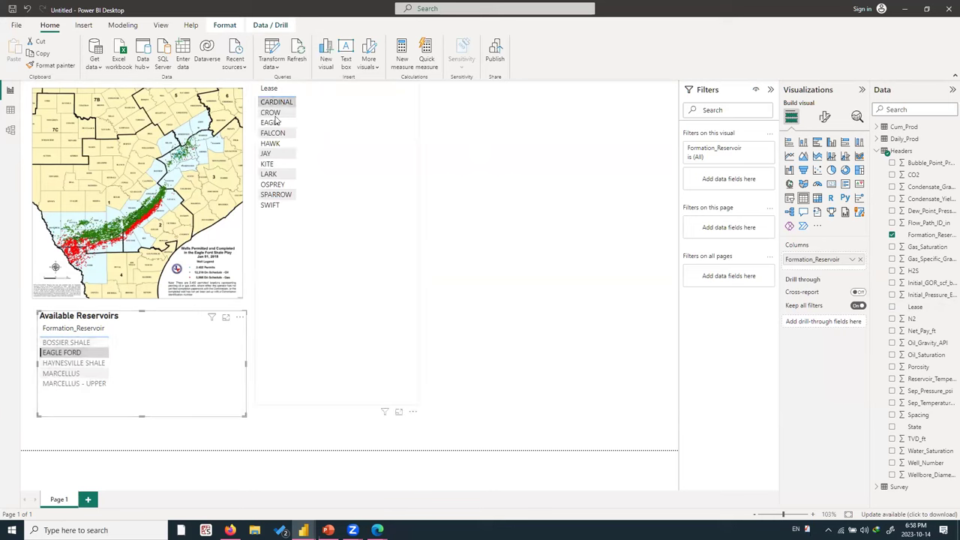
Check the lease list for BOSSIER SHALE by selecting it in the Available Reservoirs table, and clear the selection.
left_click(64, 342)
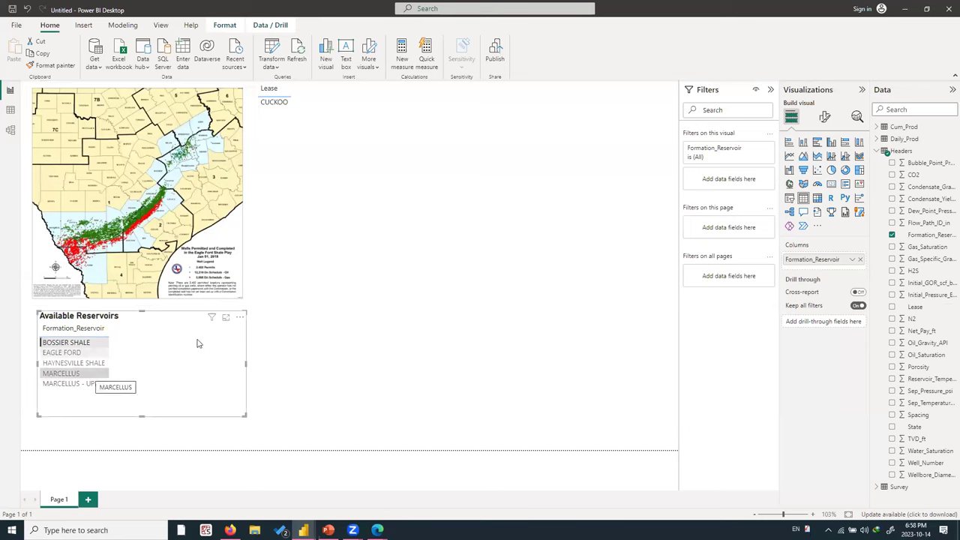
left_click(452, 227)
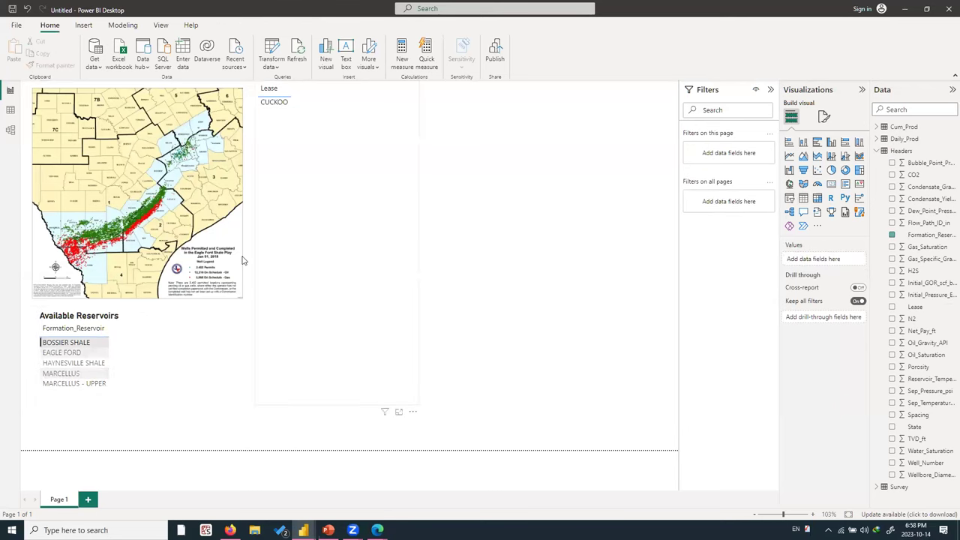
left_click(238, 319)
left_click(412, 147)
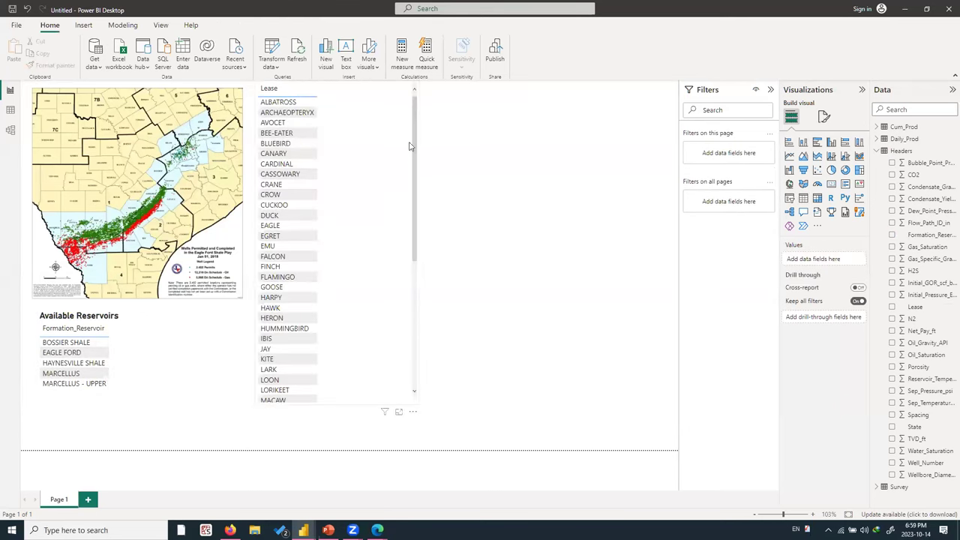
Turn on the title of the Lease table and set its text to List of All Filtered Leases.
left_click(384, 102)
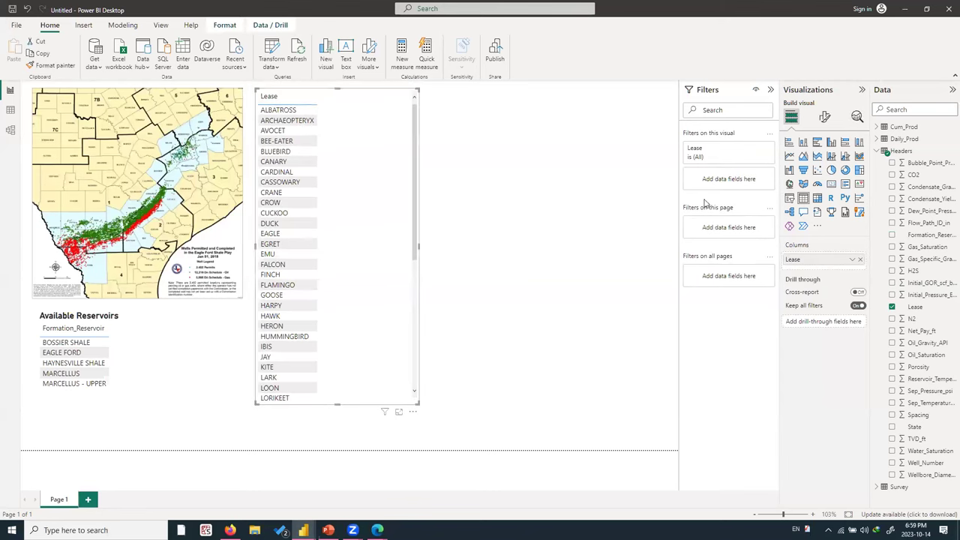
left_click(825, 115)
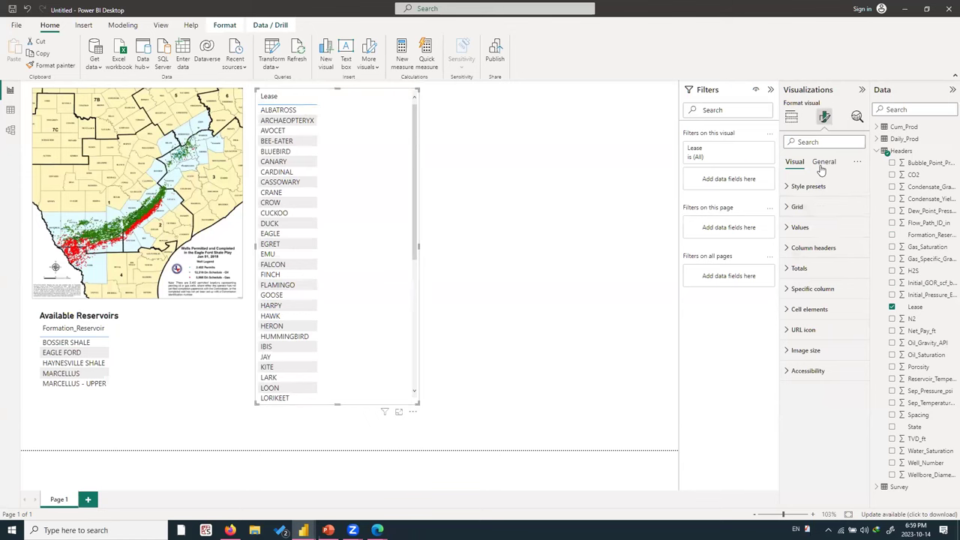
left_click(823, 163)
left_click(834, 211)
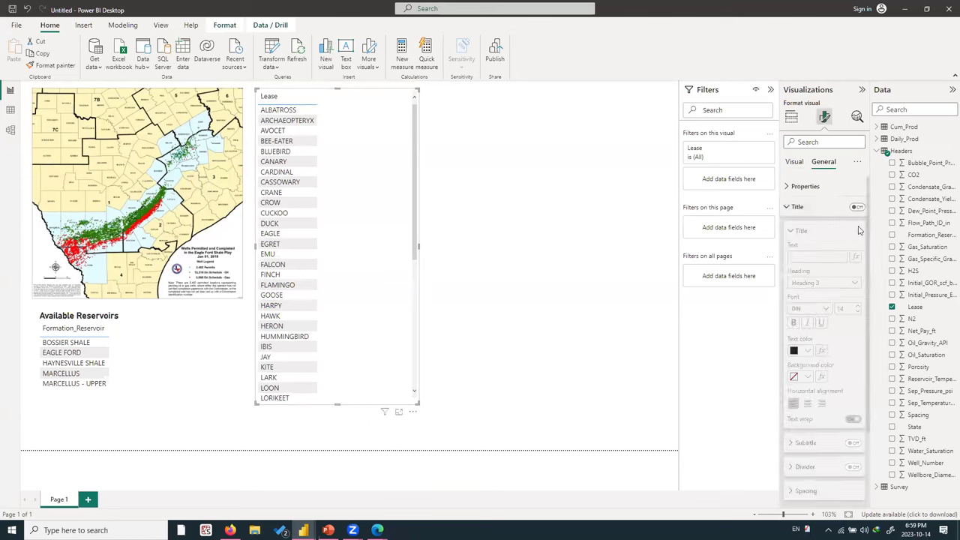
left_click(857, 207)
left_click(828, 256)
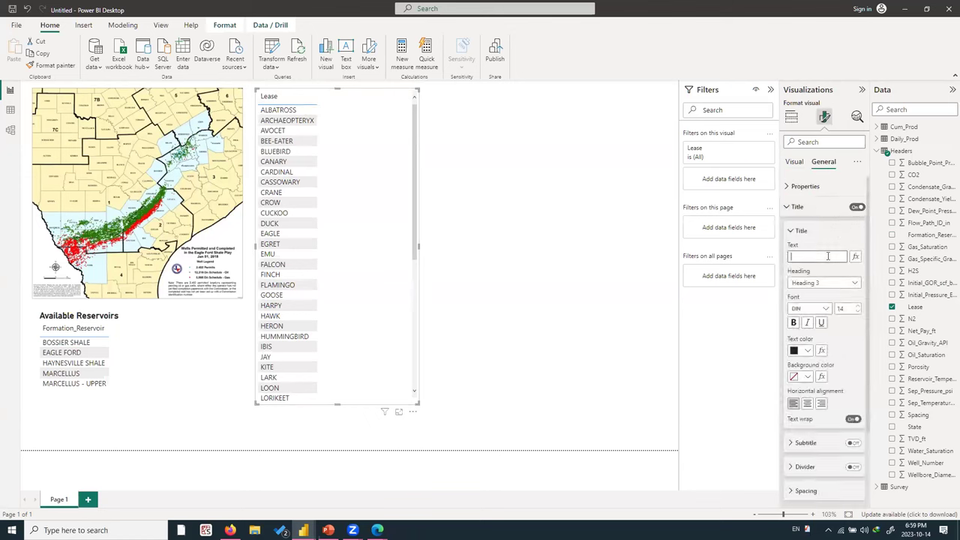
type("List of")
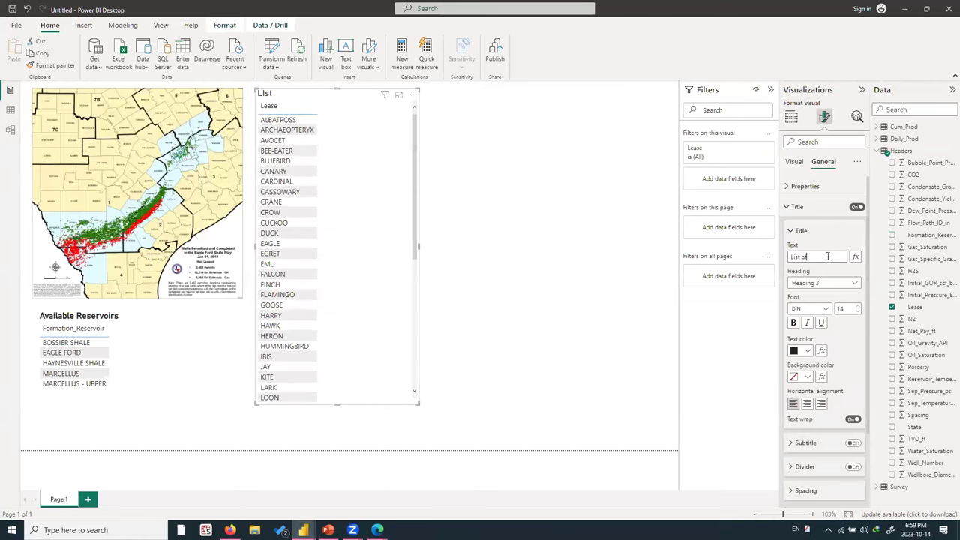
type(" All Filtered Leases")
Format the List of All Filtered Leases title as bold with font size 17, and deselect the table.
double_click(841, 308)
type("17")
key("Return")
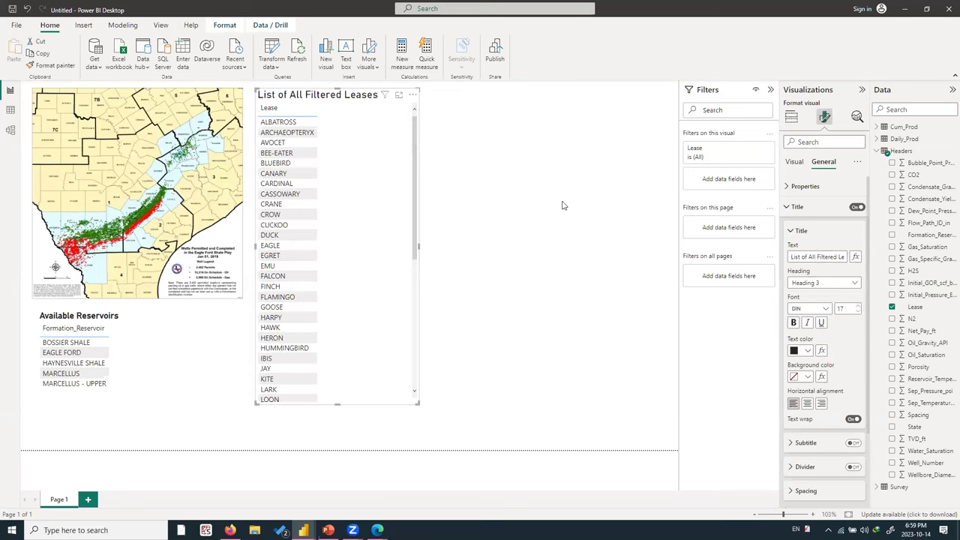
left_click(363, 137)
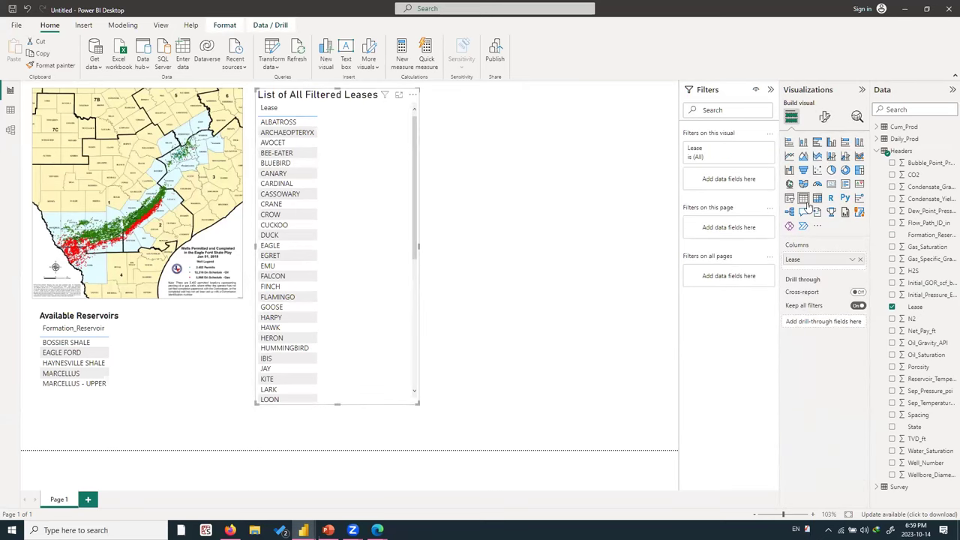
left_click(824, 117)
left_click(825, 163)
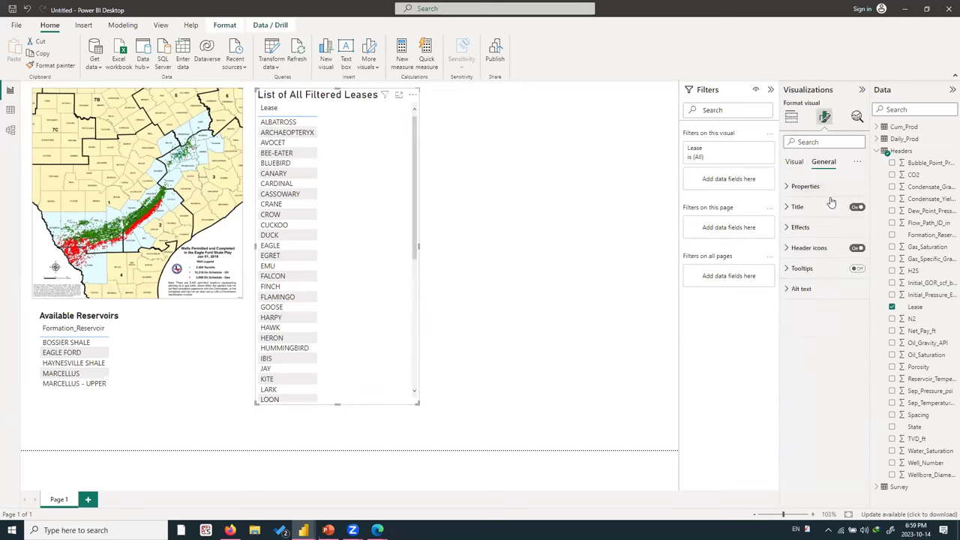
left_click(825, 207)
left_click(794, 323)
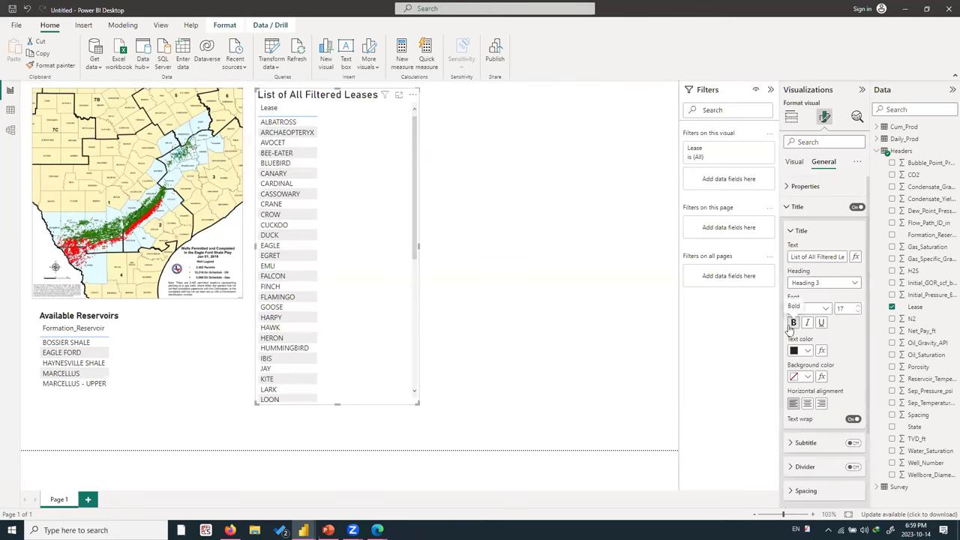
left_click(570, 261)
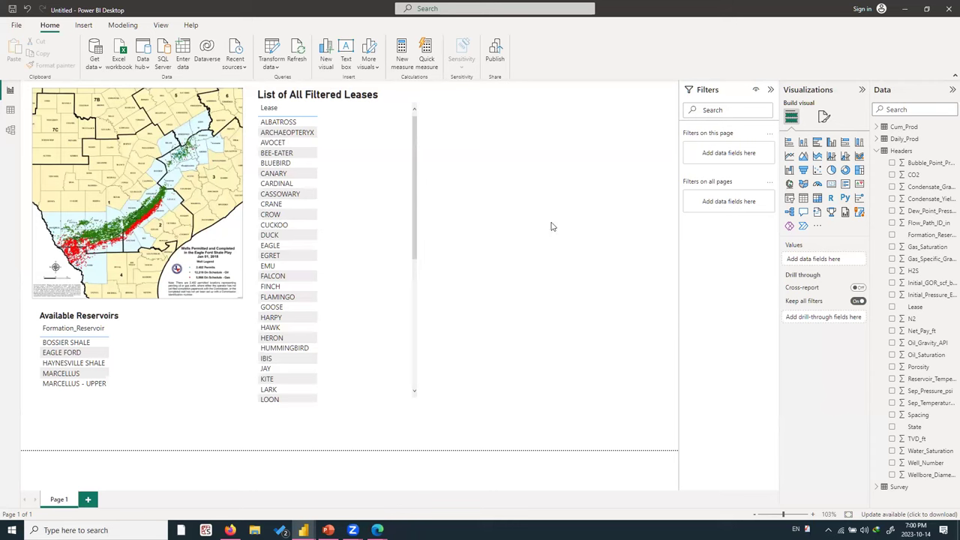
Add a gauge beside the lease table, make it wider and shorter, and assign the Headers field Initial_Pressure_Estimate_psi as its value.
left_click(818, 187)
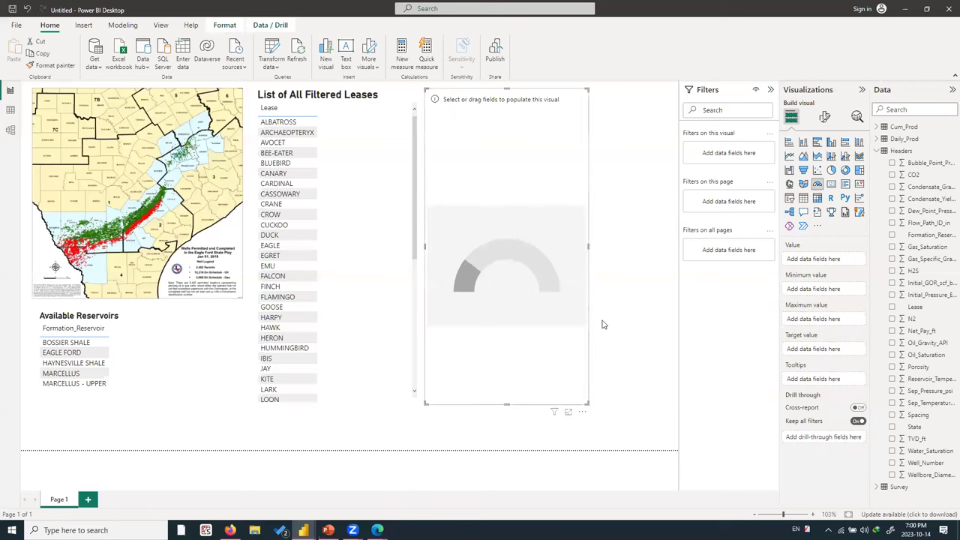
left_click_drag(588, 404, 672, 222)
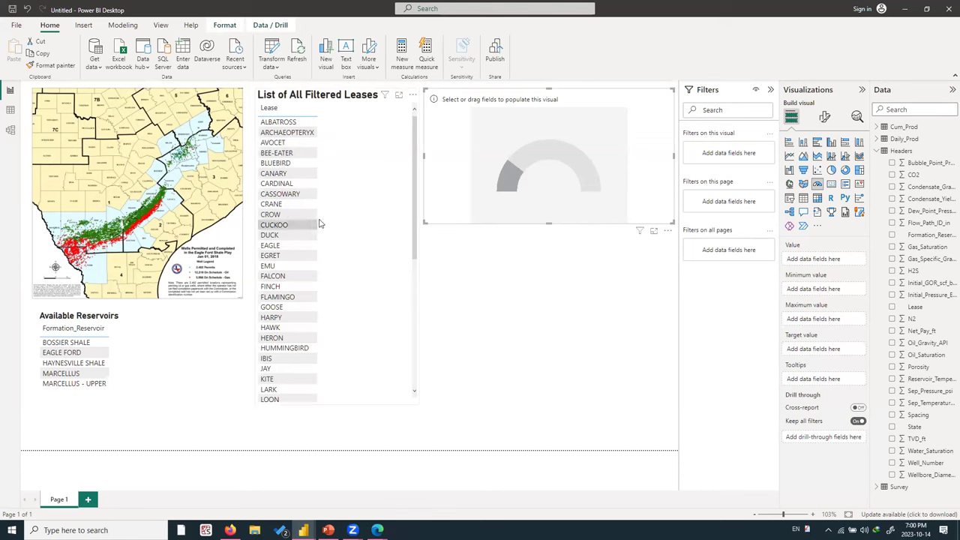
left_click(288, 234)
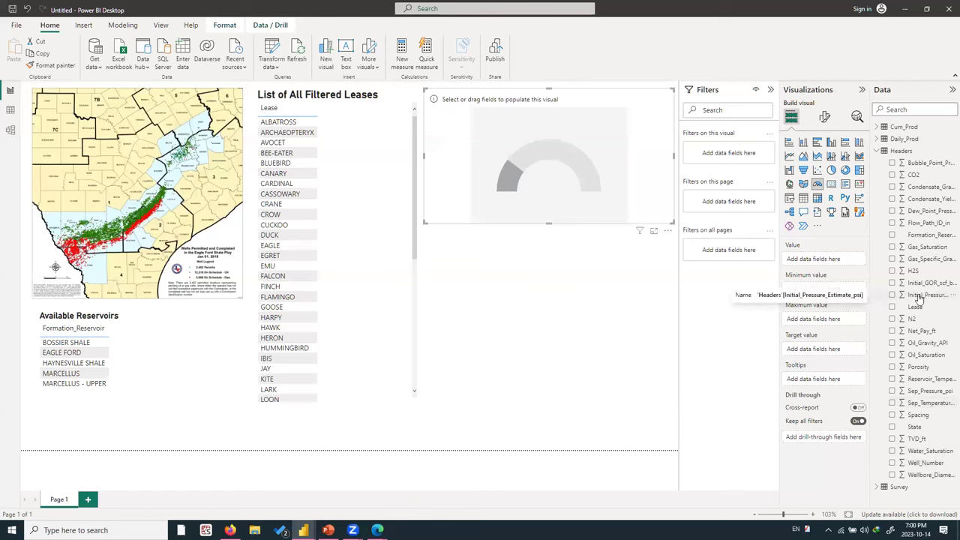
left_click_drag(918, 298, 536, 145)
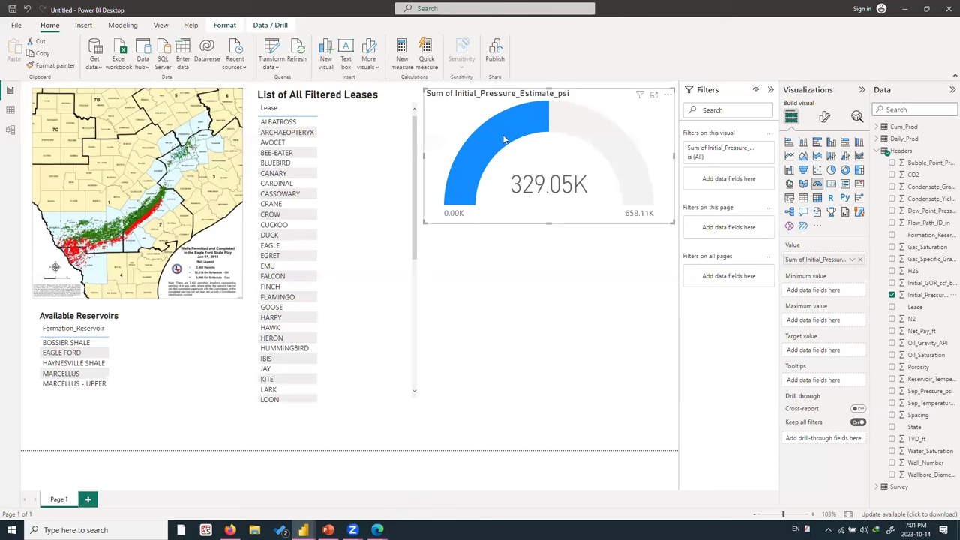
Reduce the gauge's height slightly and change its Initial_Pressure_Estimate_psi aggregation to Average.
mouse_move(536, 195)
left_click(574, 226)
left_click(566, 220)
left_click_drag(549, 223, 553, 204)
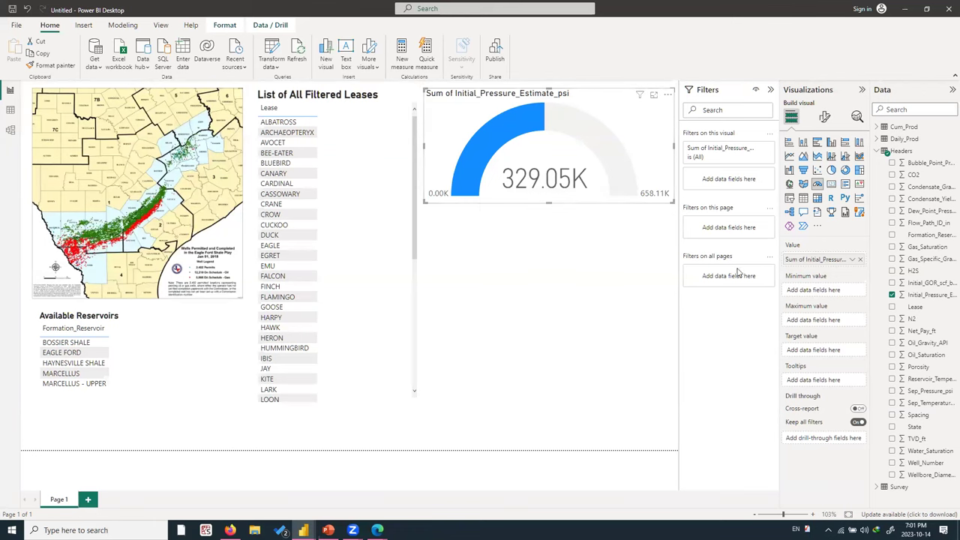
left_click(853, 260)
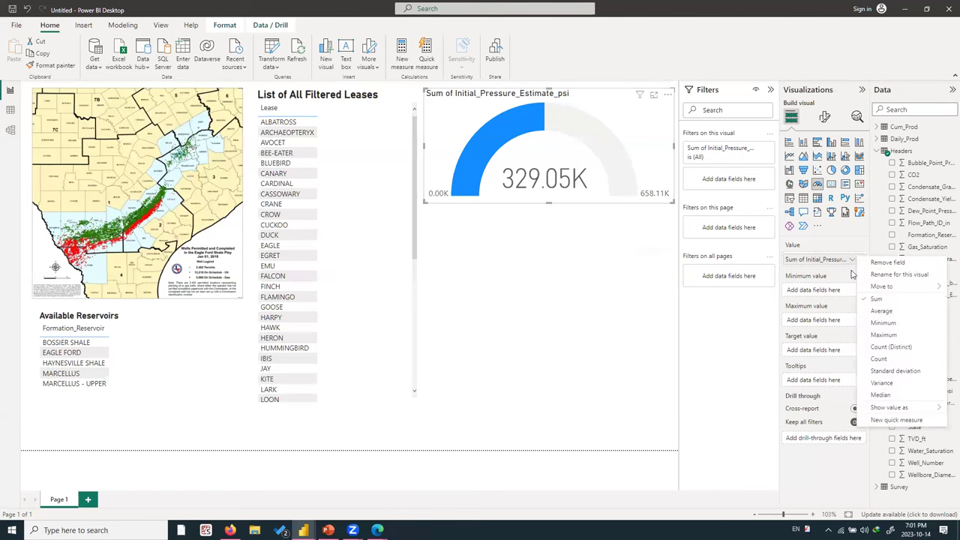
left_click(888, 312)
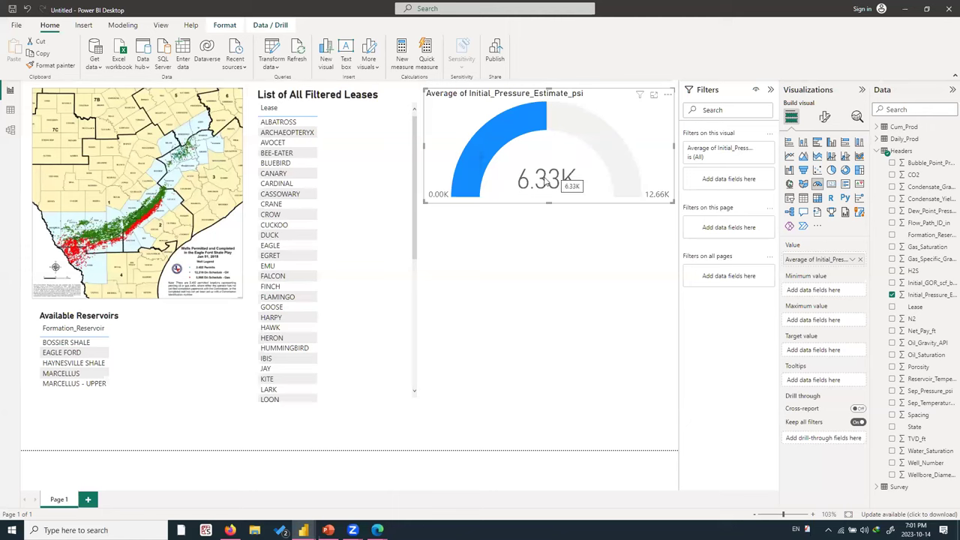
key("Escape")
left_click(535, 133)
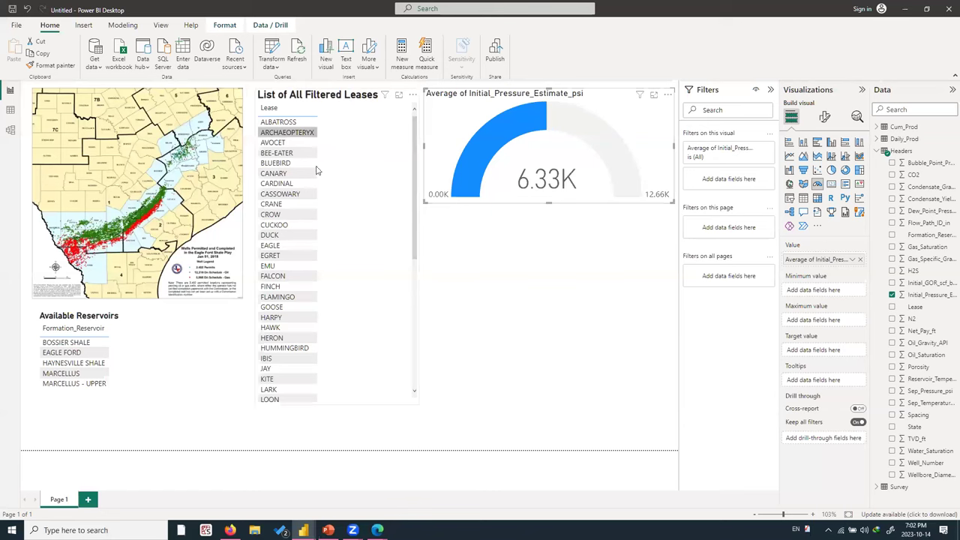
Check how the gauge responds to single leases by selecting CANARY, EAGLE, FLAMINGO and others one at a time in the lease table.
left_click(275, 148)
left_click(275, 173)
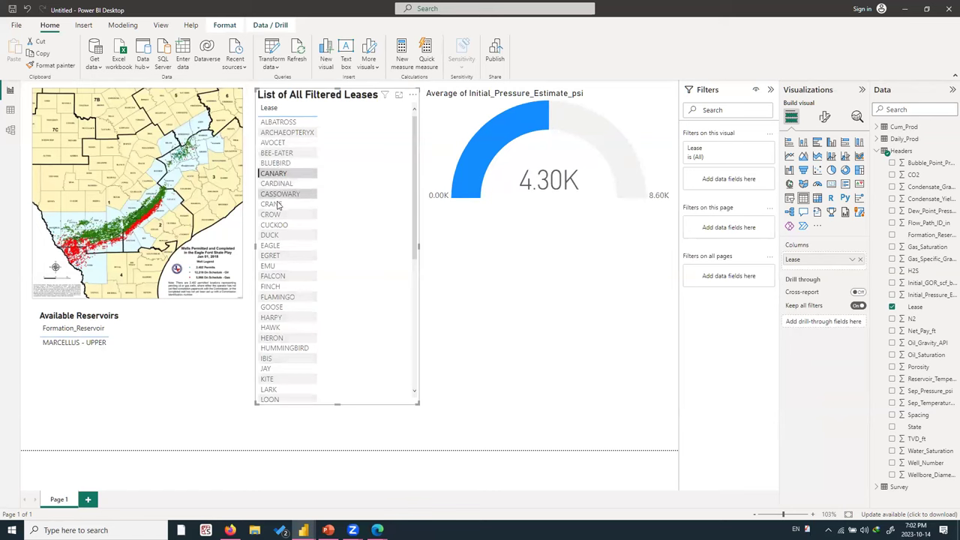
left_click(275, 225)
left_click(278, 246)
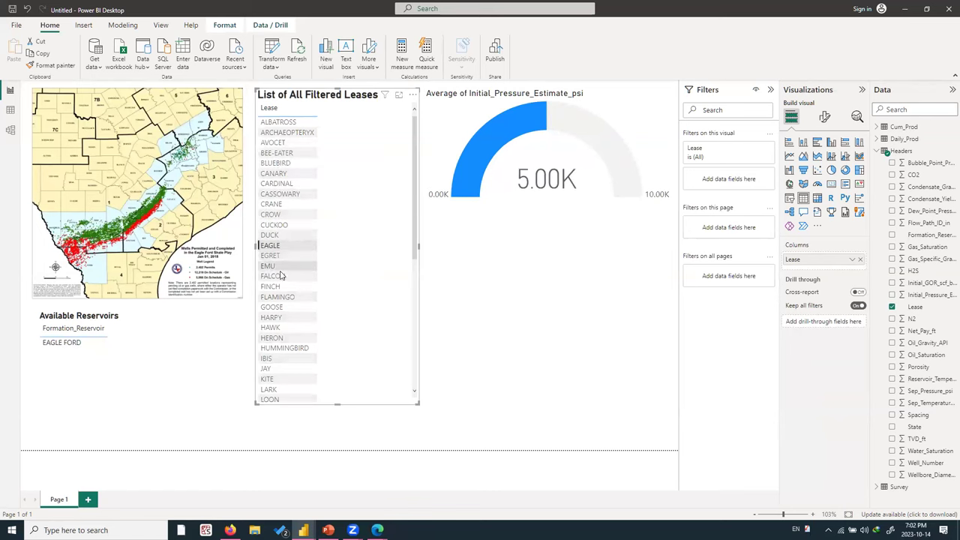
left_click(279, 276)
left_click(281, 337)
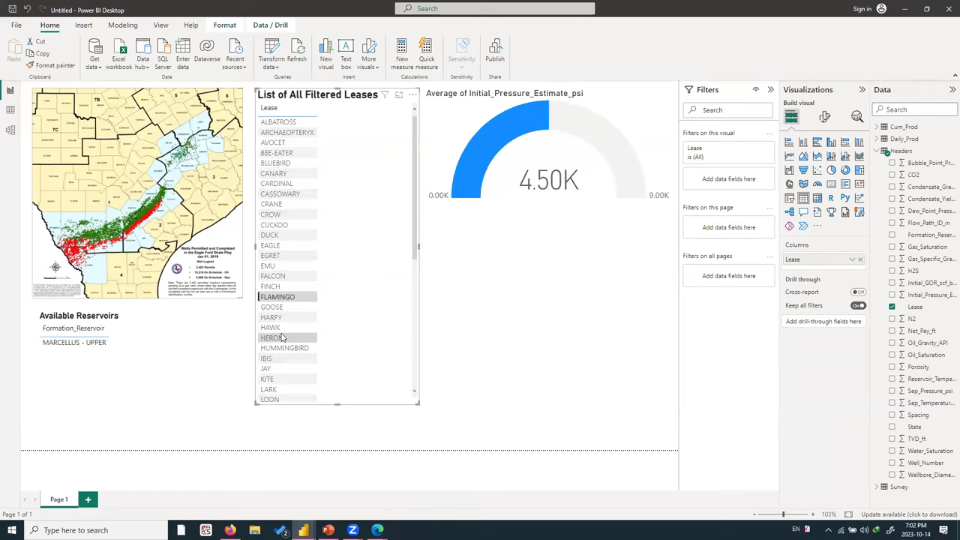
left_click(276, 174)
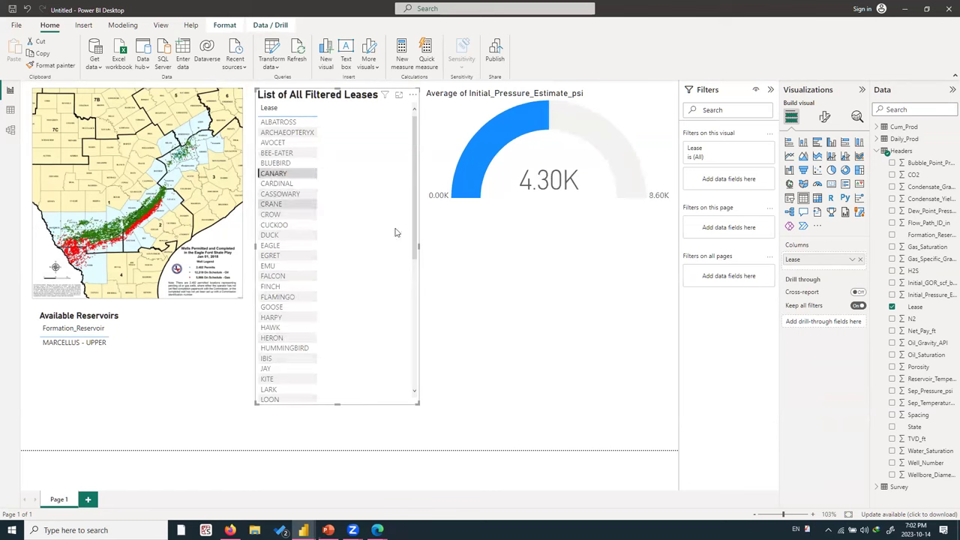
Clear the lease selection, look through the lease table to its last entry and back, and deselect it.
left_click(421, 273)
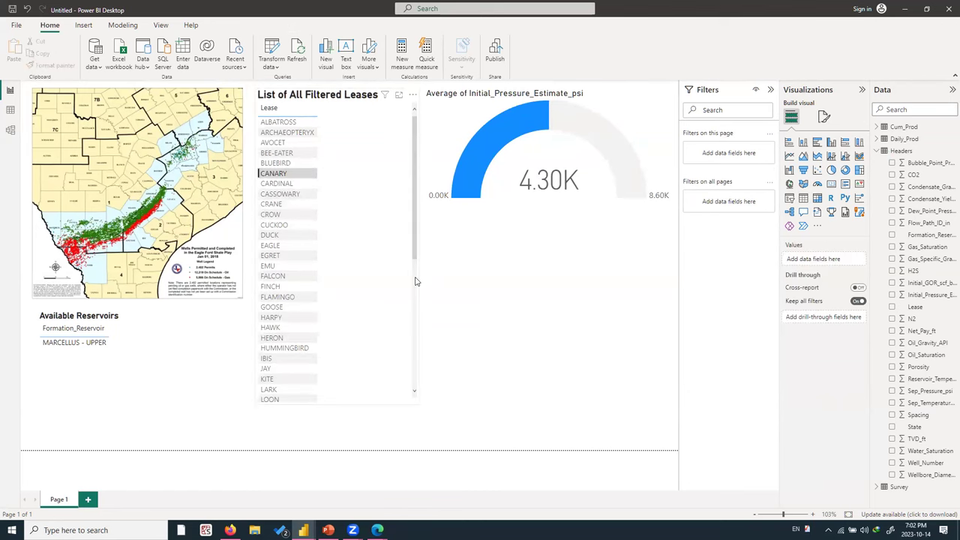
scroll(415, 278, "down", 5)
left_click(395, 296)
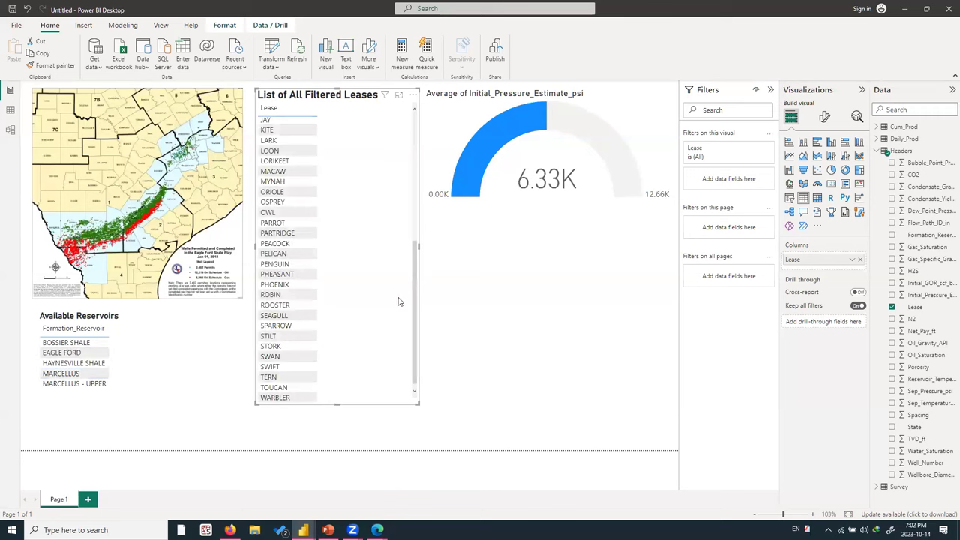
left_click_drag(418, 317, 424, 128)
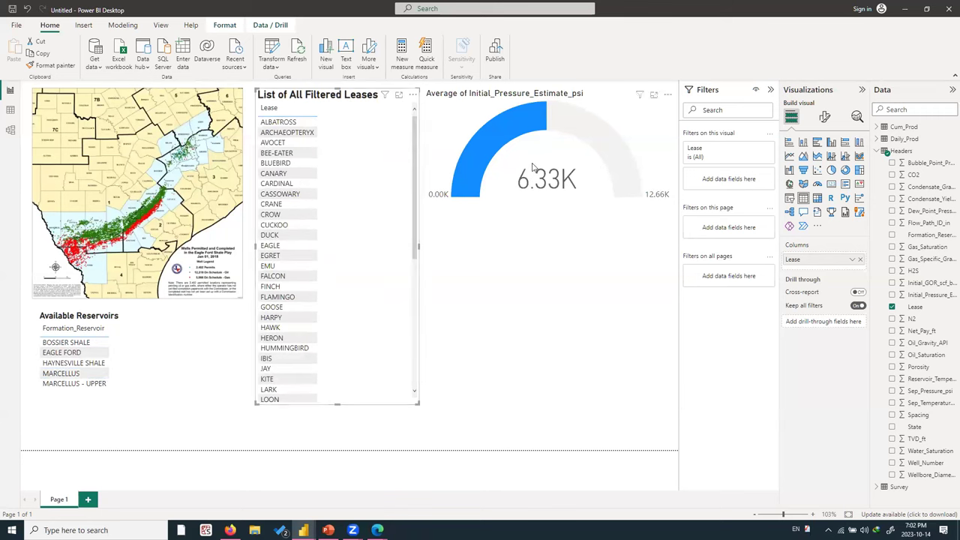
left_click(629, 311)
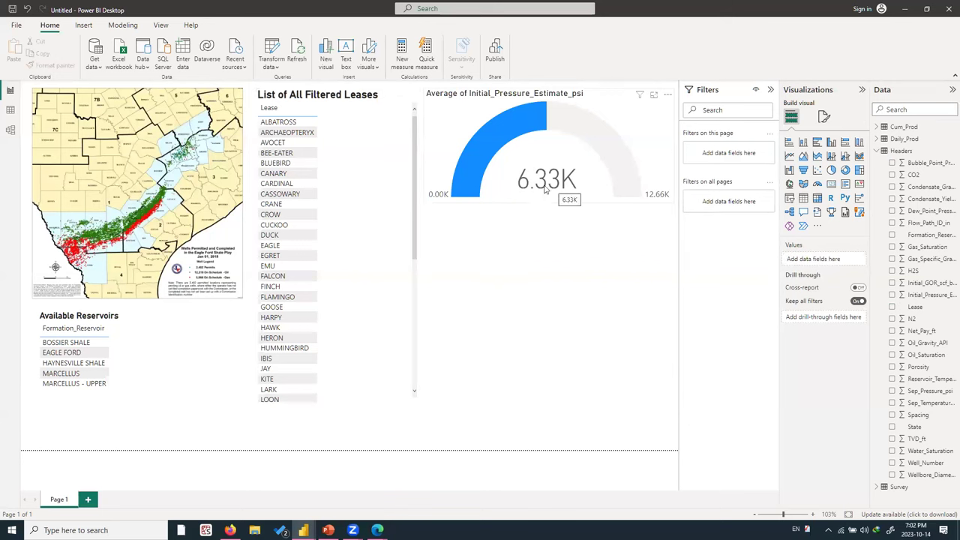
Change the title text of the initial pressure gauge to Initial Rerservoir Pressure.
left_click(478, 110)
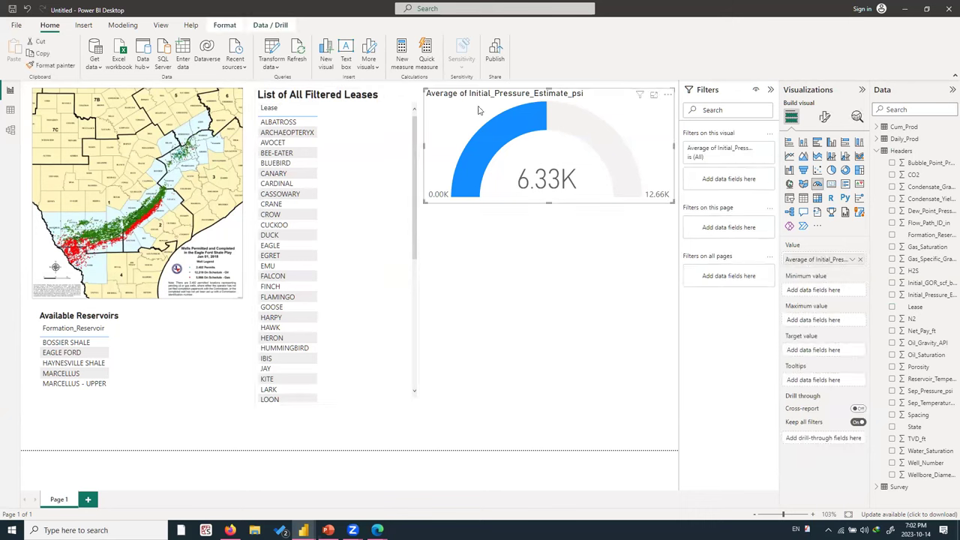
left_click(825, 118)
left_click(823, 162)
left_click(820, 193)
left_click(819, 193)
left_click(840, 208)
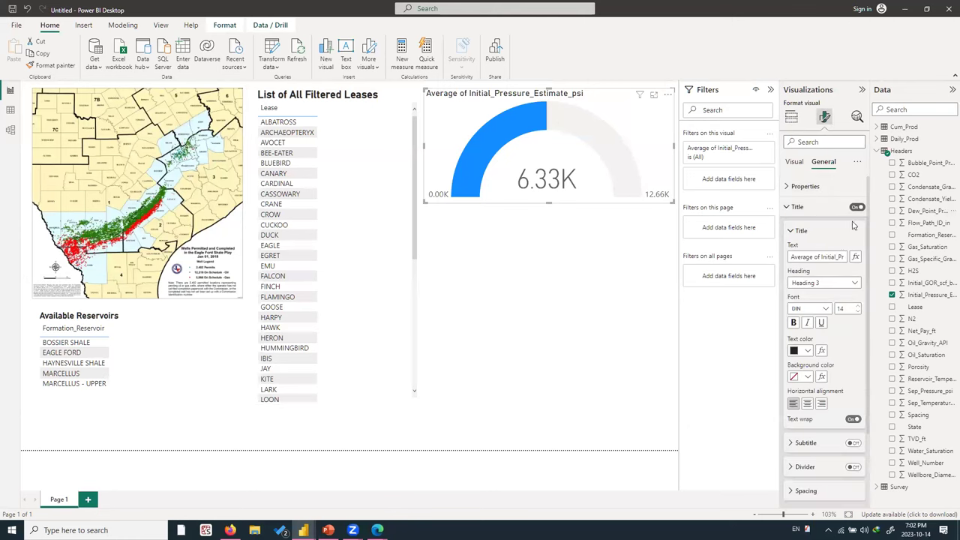
triple_click(831, 255)
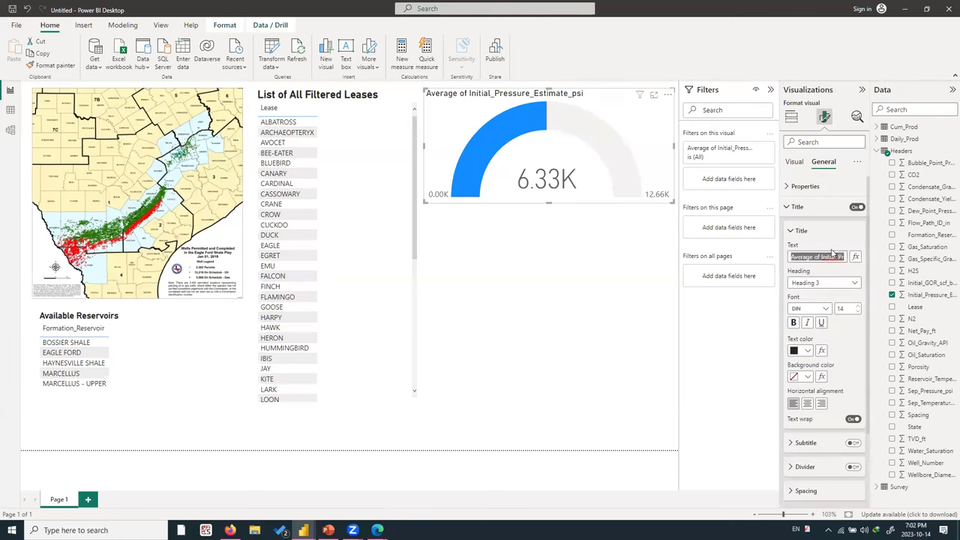
key("BackSpace")
type("Initial Rerservoir Pressure")
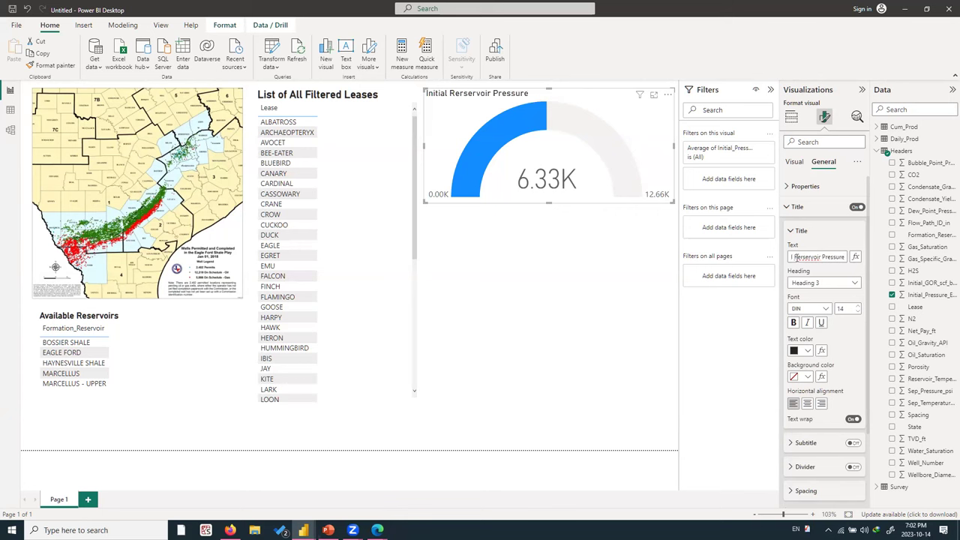
right_click(804, 262)
key("Escape")
Format the pressure gauge's title as bold with font size 17, leaving the gauge selected.
left_click(793, 323)
left_click(857, 306)
left_click(857, 306)
left_click(858, 306)
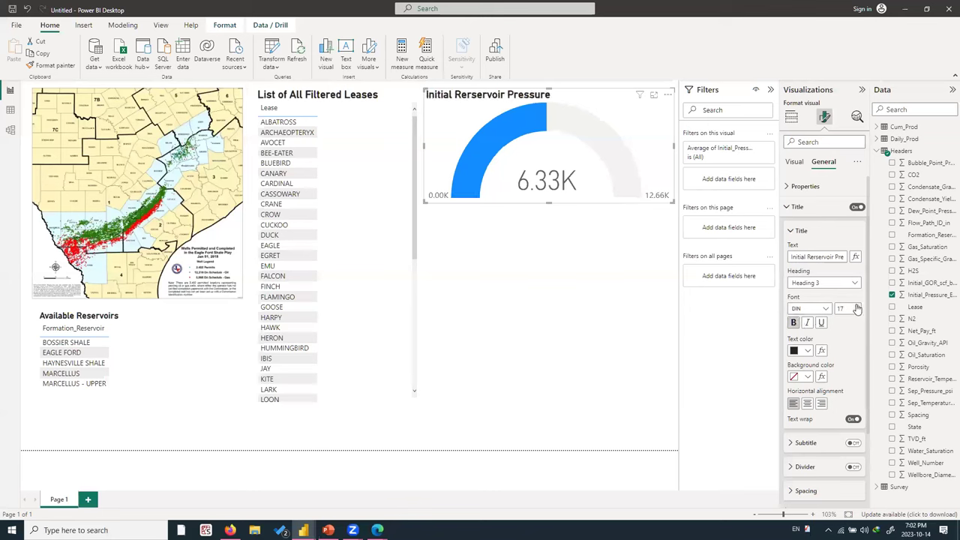
left_click(610, 278)
left_click(574, 183)
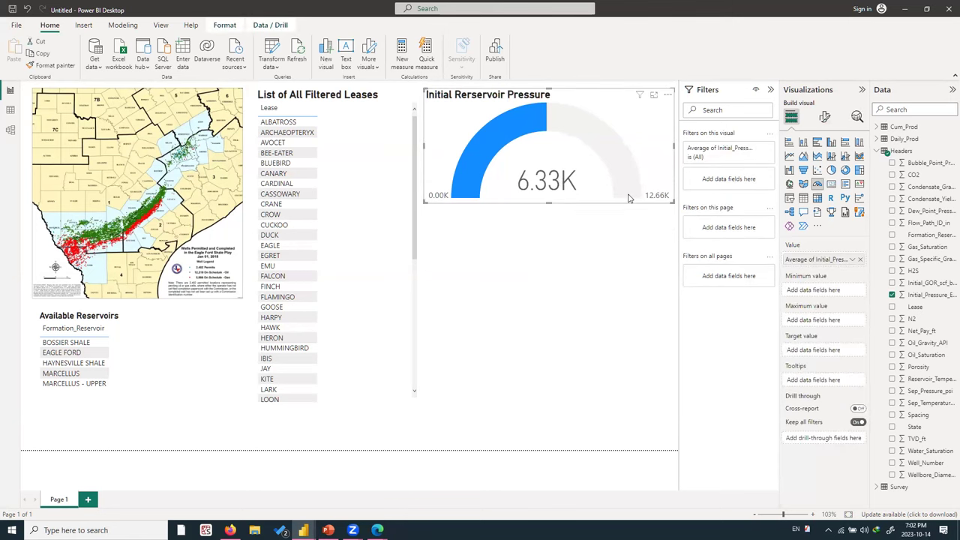
Look through the initial reservoir pressure gauge's size properties and data label formatting options.
mouse_move(629, 198)
left_click(908, 151)
left_click(483, 268)
left_click(492, 162)
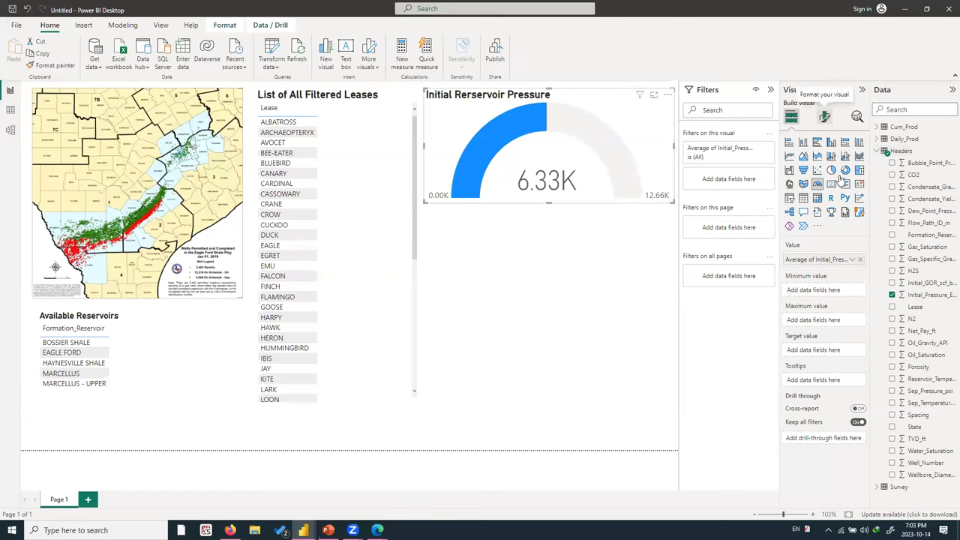
left_click(824, 116)
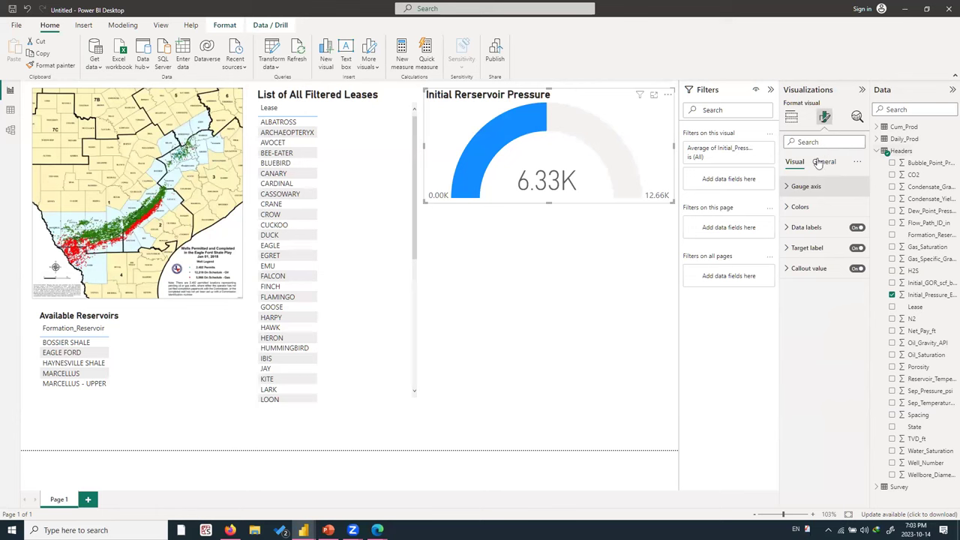
left_click(821, 162)
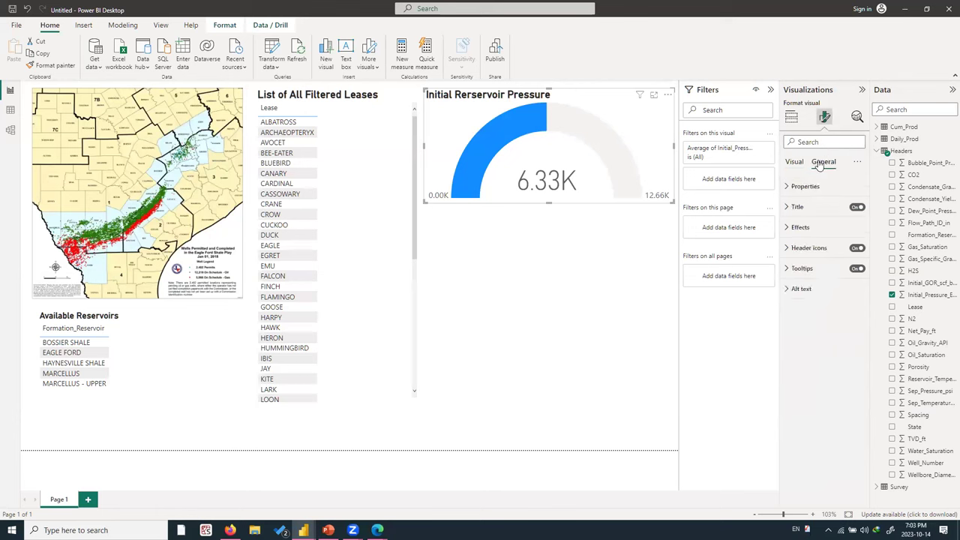
left_click(807, 186)
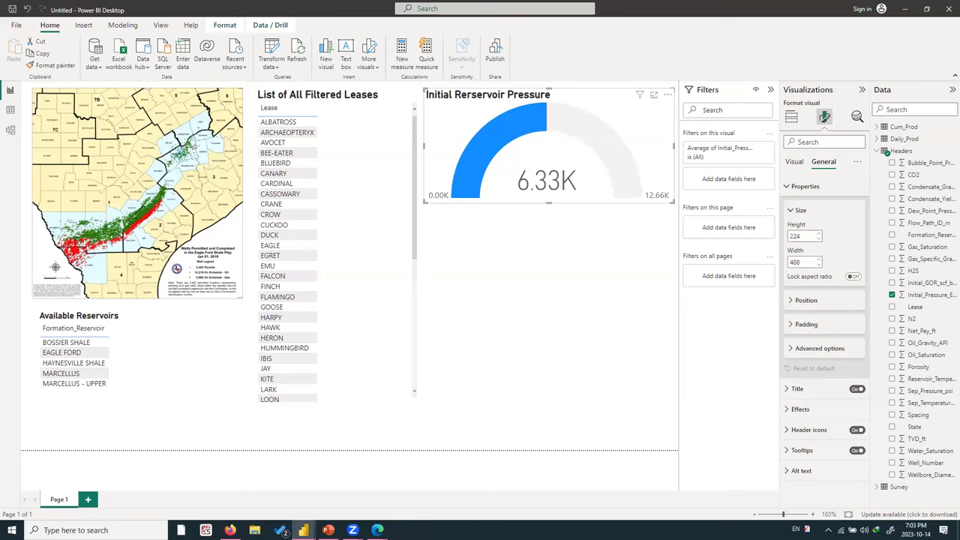
left_click(800, 213)
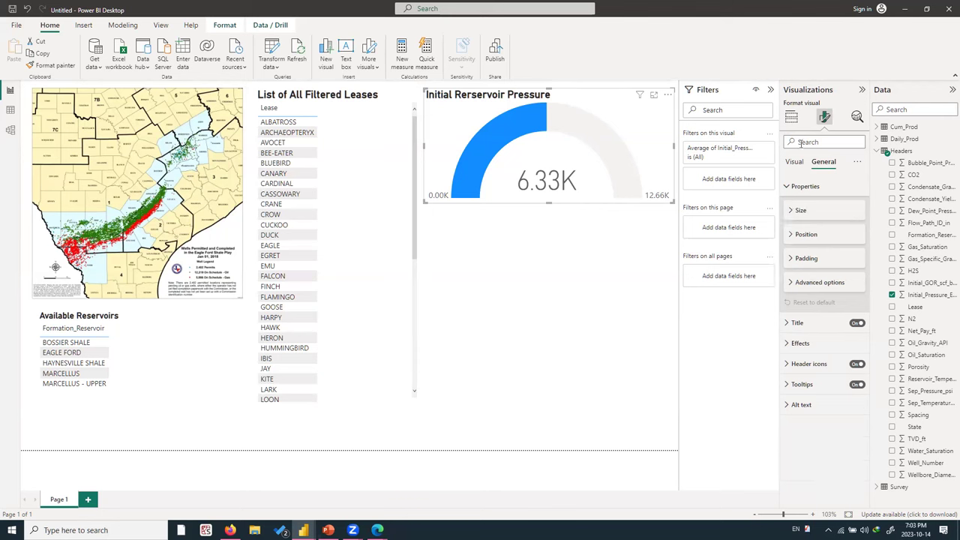
left_click(794, 163)
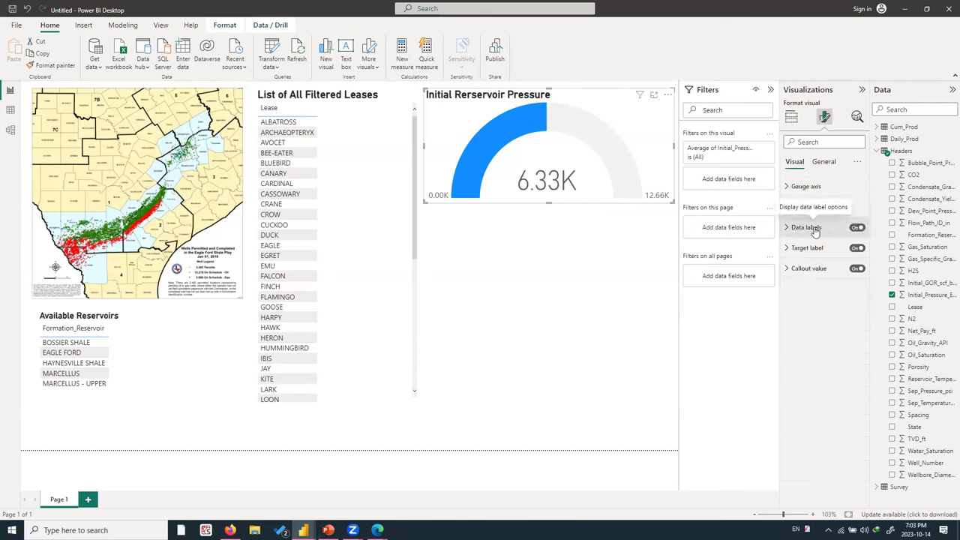
left_click(828, 232)
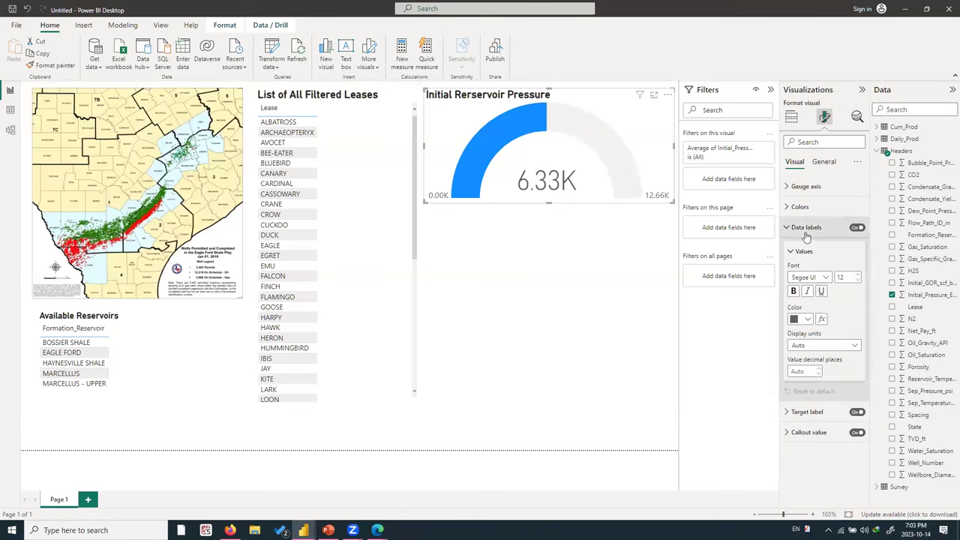
left_click(812, 233)
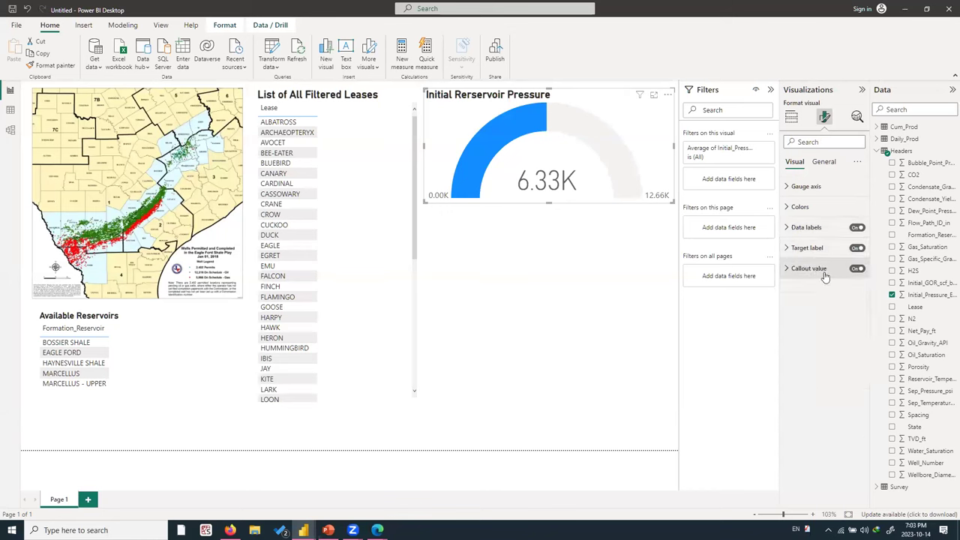
Set the pressure gauge's axis minimum to 4000 and its maximum to 15000.
left_click(801, 193)
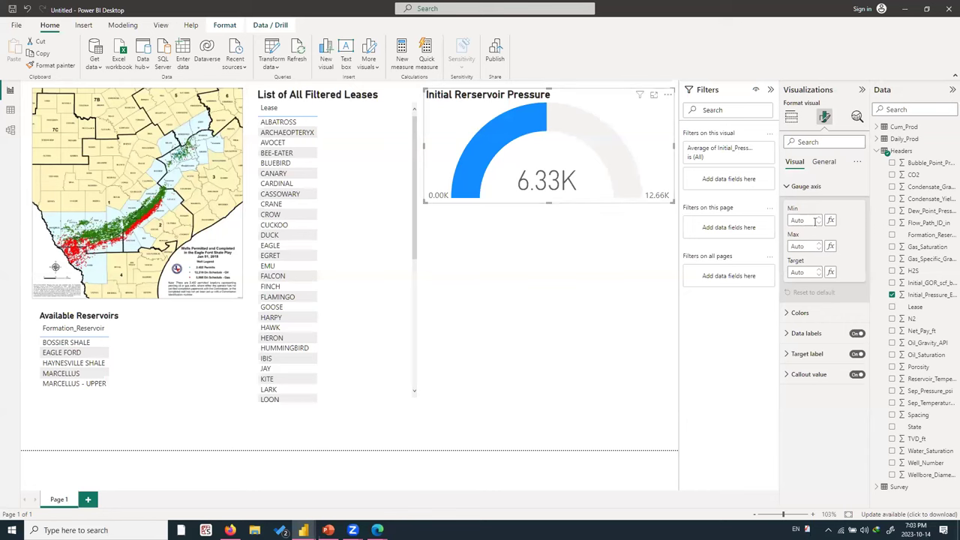
left_click(792, 248)
mouse_move(546, 131)
left_click(812, 220)
type("4000")
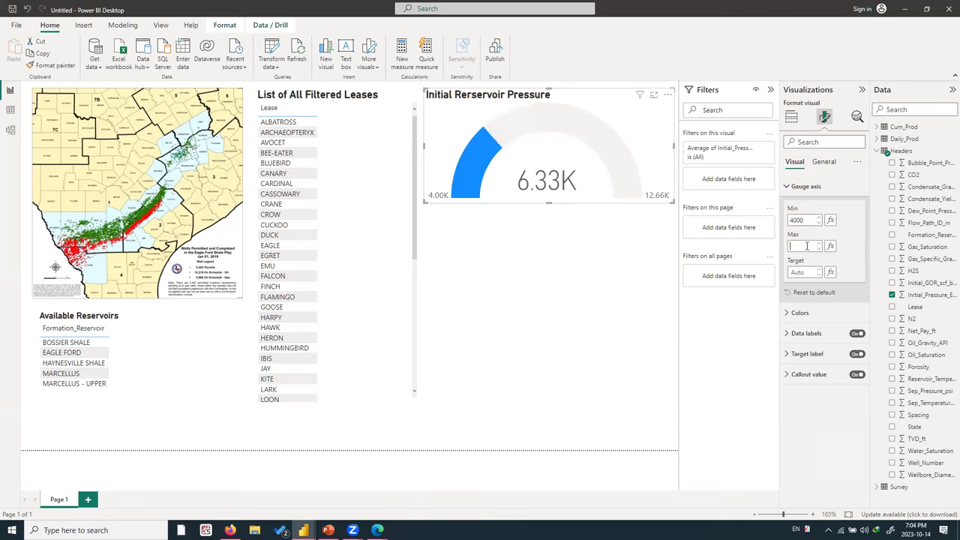
type("15000")
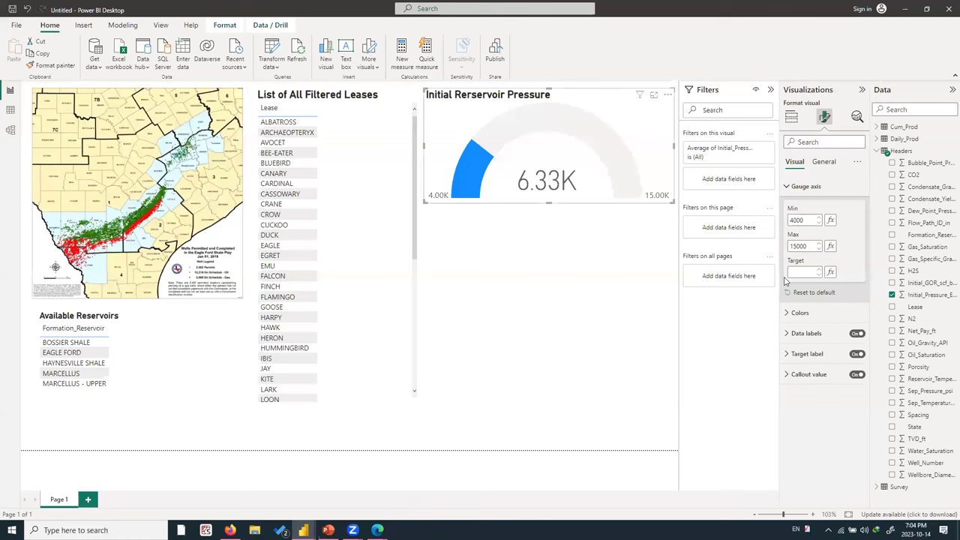
Change the fill color of the pressure gauge to the pink theme color.
left_click(789, 313)
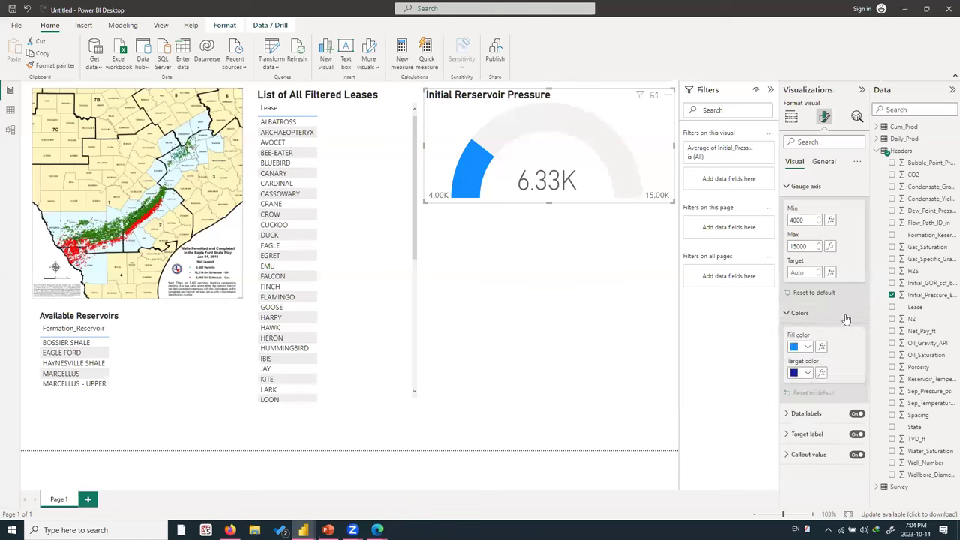
left_click(807, 347)
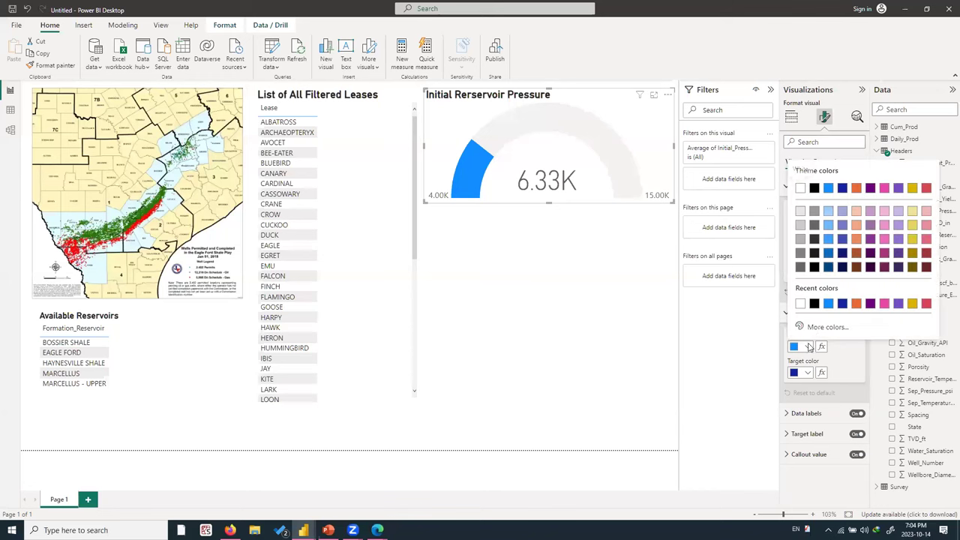
left_click(883, 303)
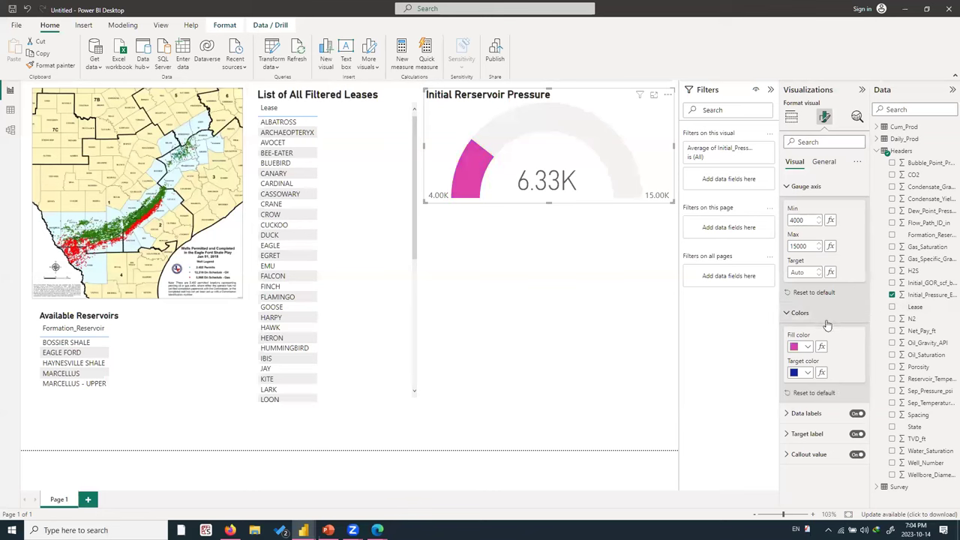
Color the pressure gauge's data labels the same pink as its fill and set their display units to None.
left_click(825, 412)
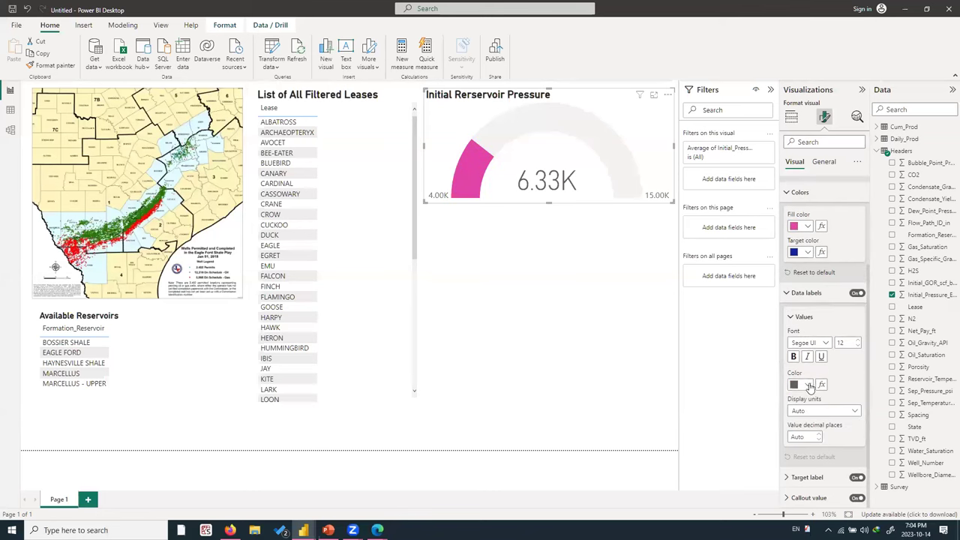
left_click(808, 385)
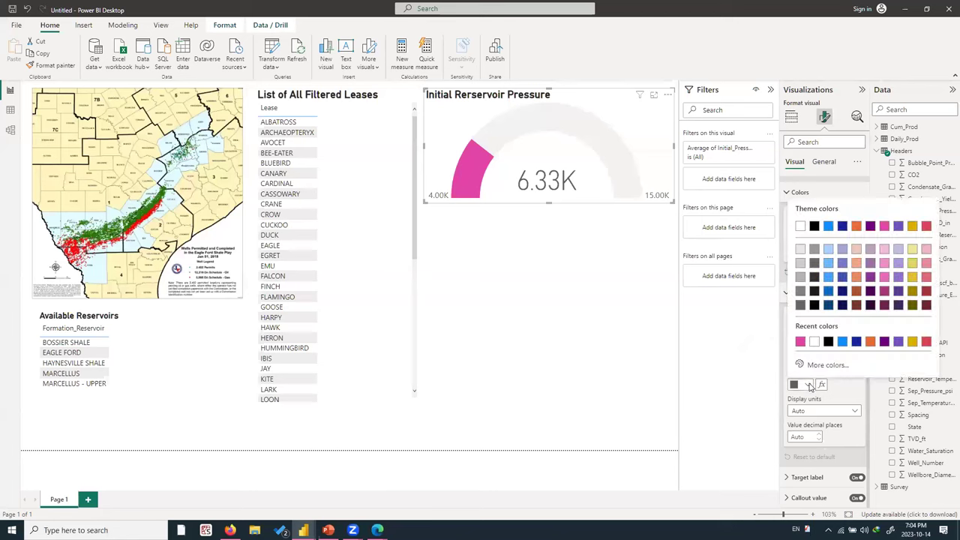
left_click(801, 342)
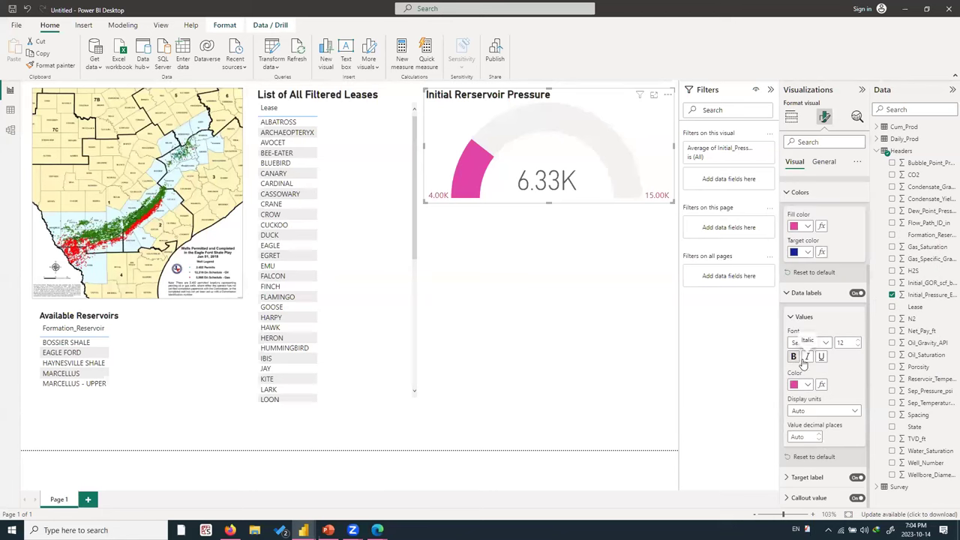
left_click(832, 413)
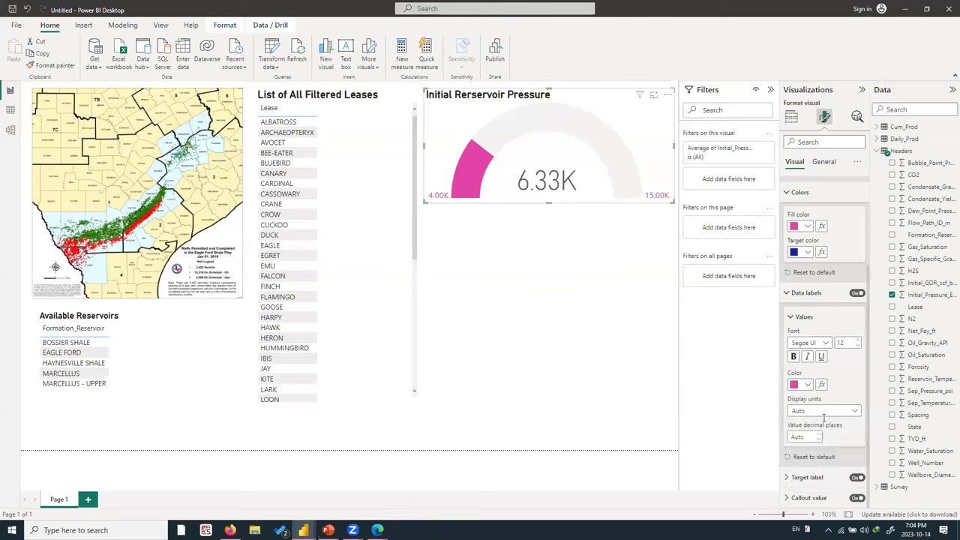
left_click(819, 435)
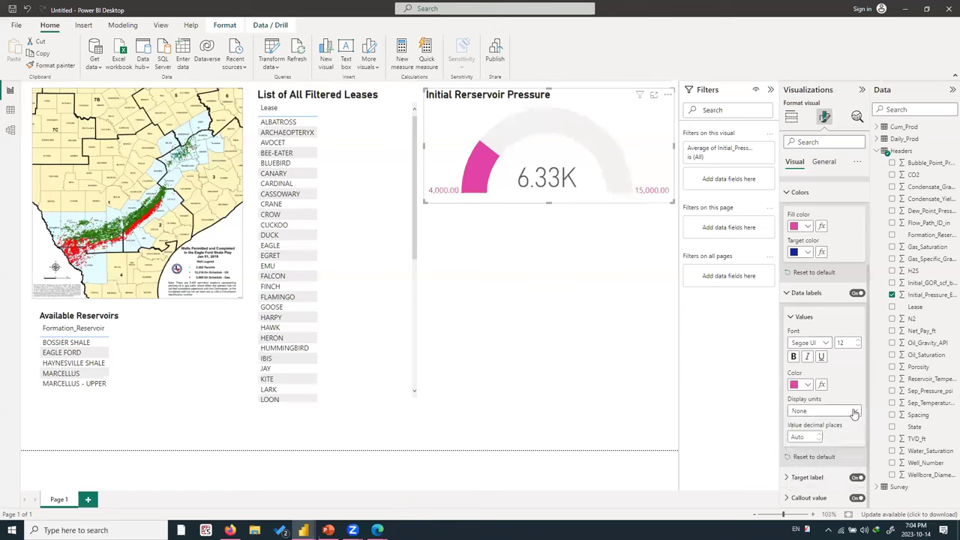
left_click(853, 411)
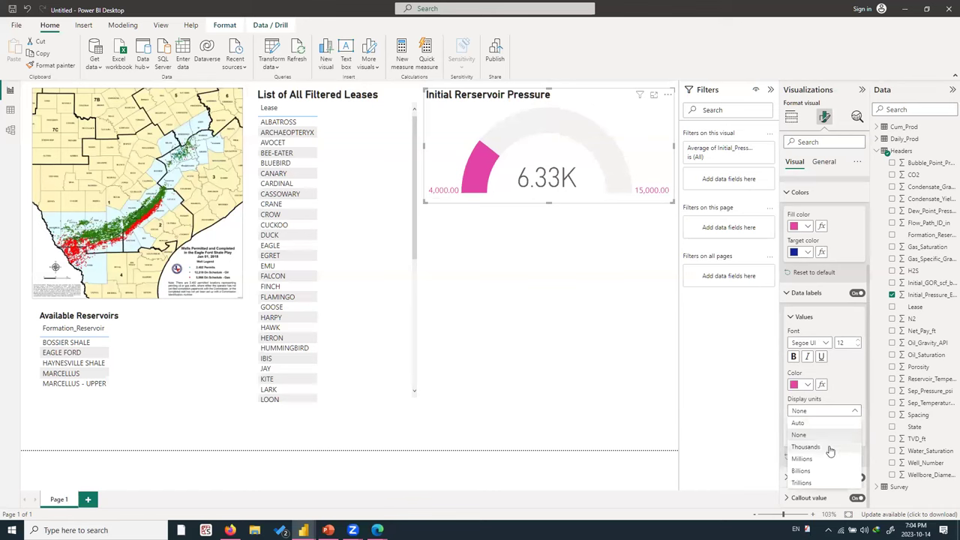
Review the value settings of the gauge's target label and data labels, including the display unit choices.
left_click(785, 446)
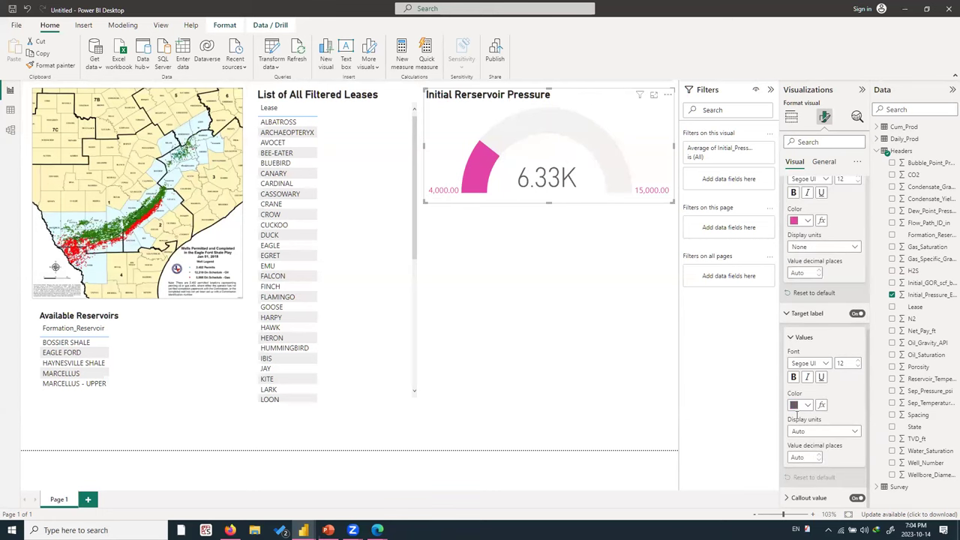
left_click(816, 309)
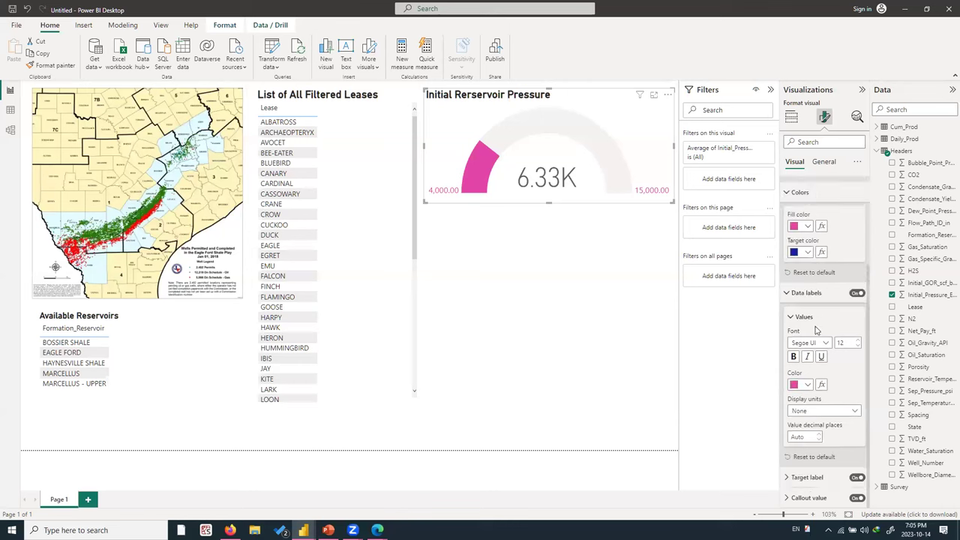
left_click(816, 317)
left_click(825, 435)
left_click(843, 412)
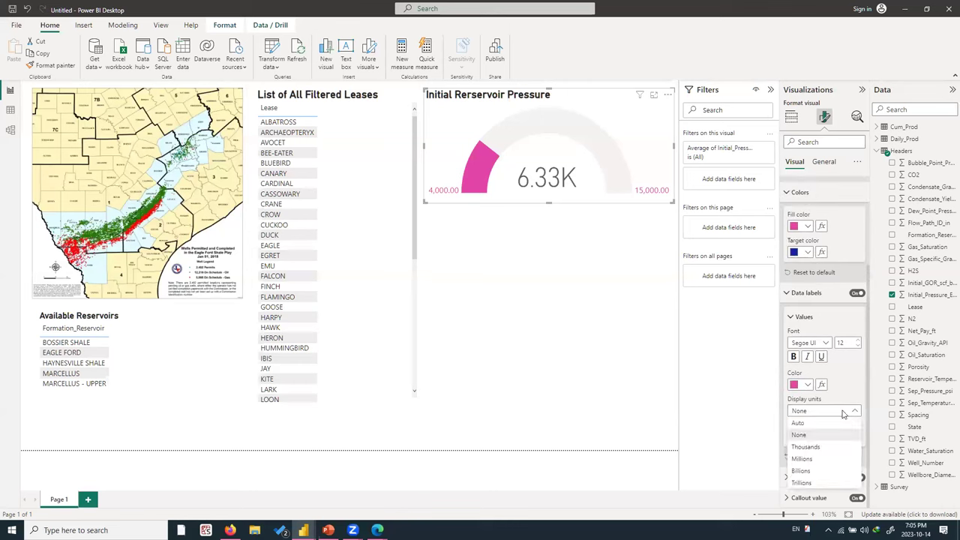
left_click(799, 409)
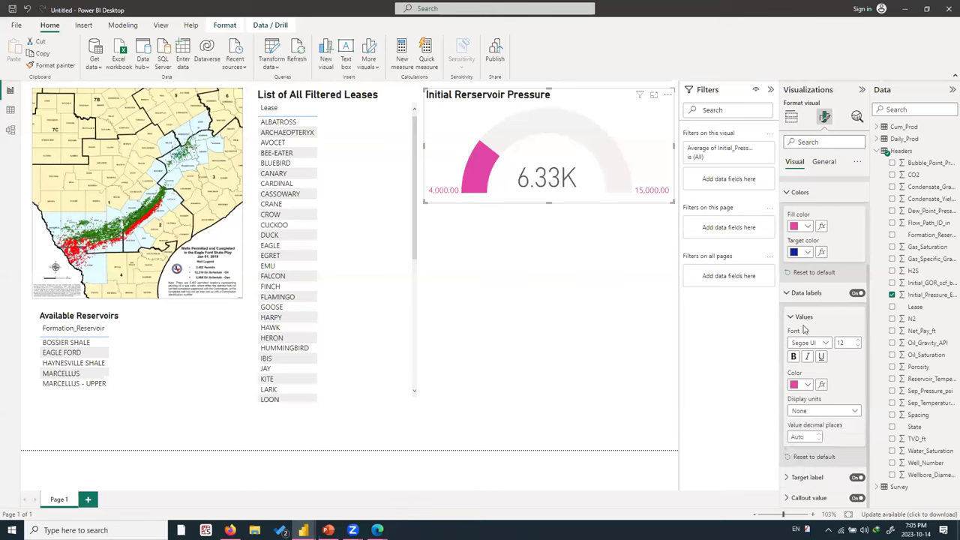
left_click(804, 318)
Set the target label's display units to None and deselect the pressure gauge.
left_click(825, 477)
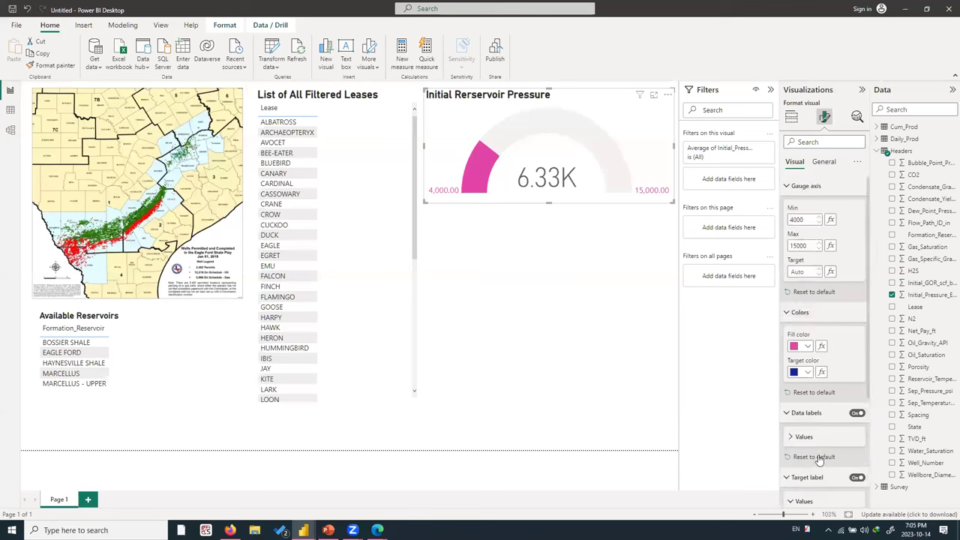
left_click(804, 501)
left_click(824, 432)
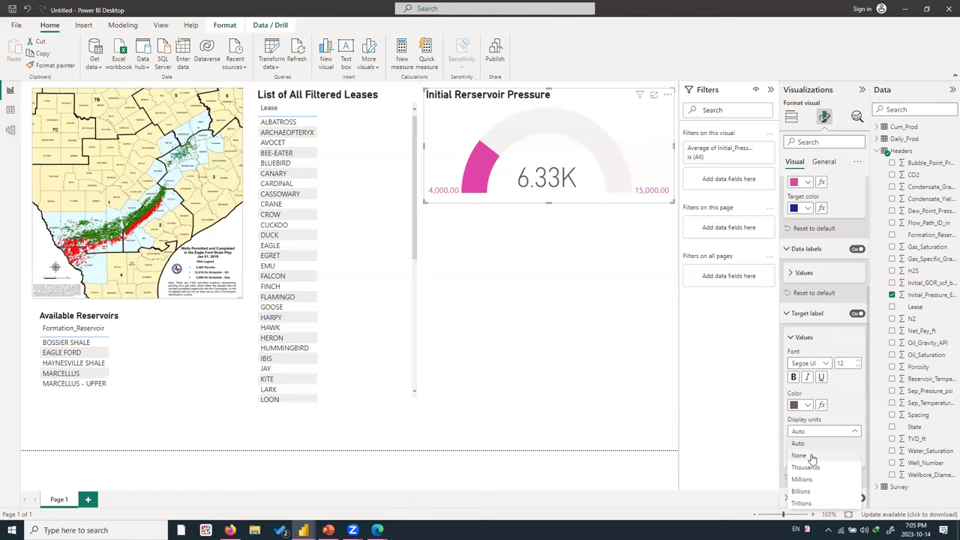
left_click(812, 458)
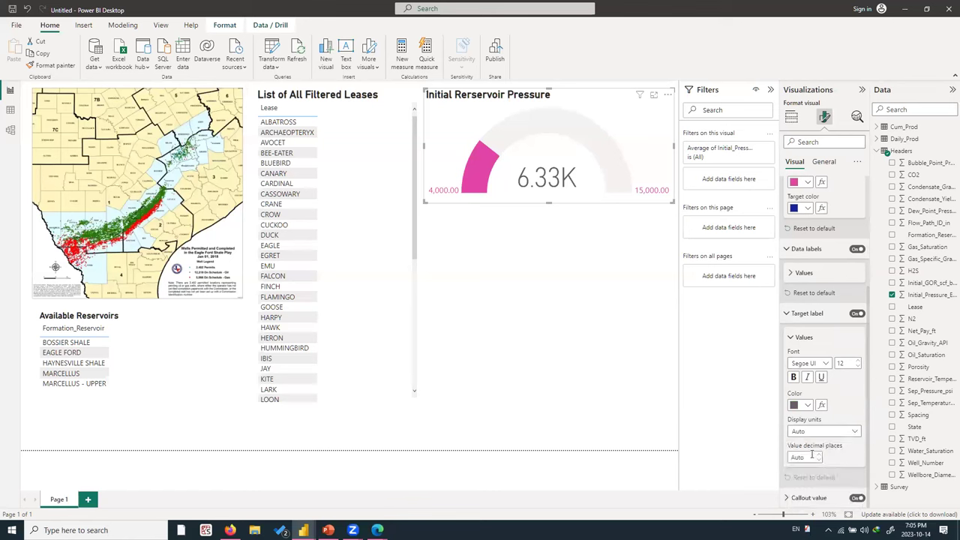
left_click(588, 198)
mouse_move(599, 162)
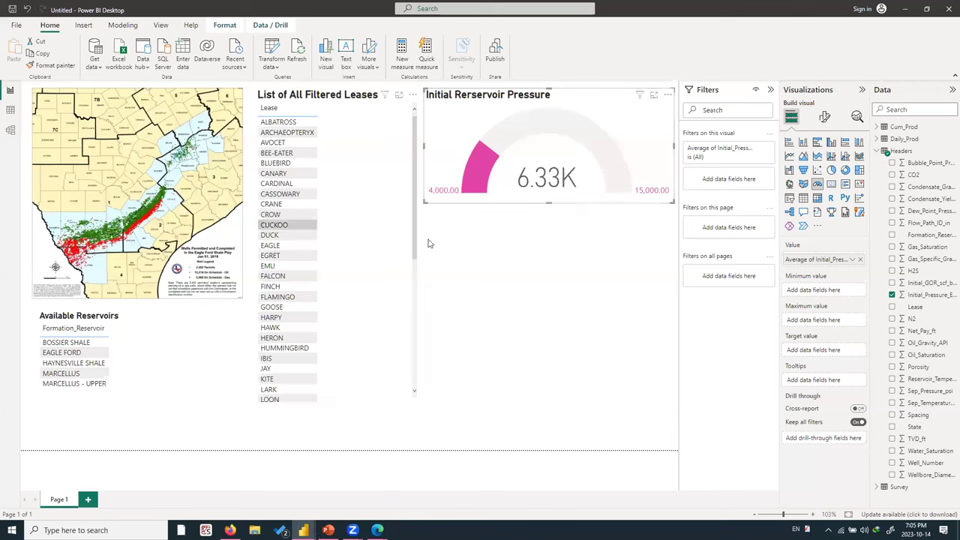
left_click(564, 306)
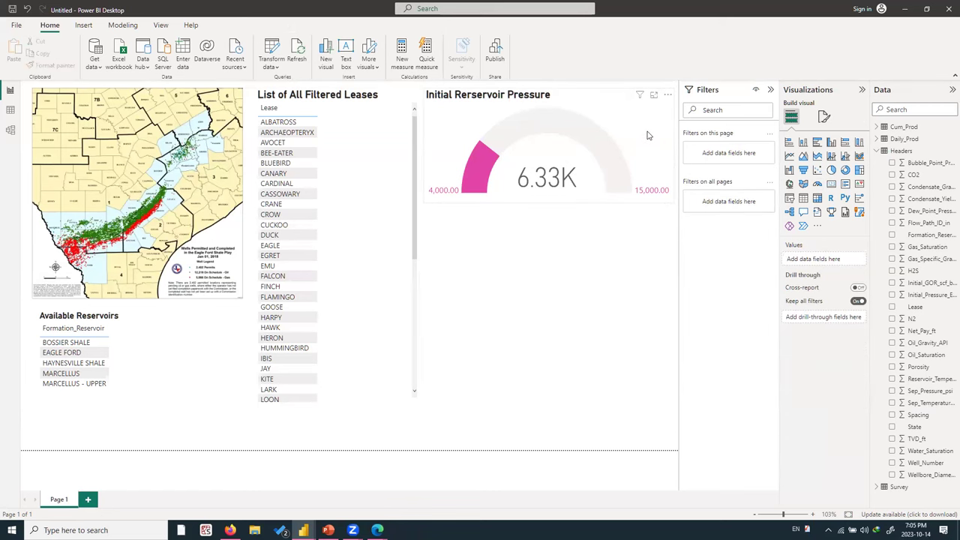
Duplicate the initial reservoir pressure gauge and place the copy directly below the original.
left_click(649, 135)
key("ctrl+c")
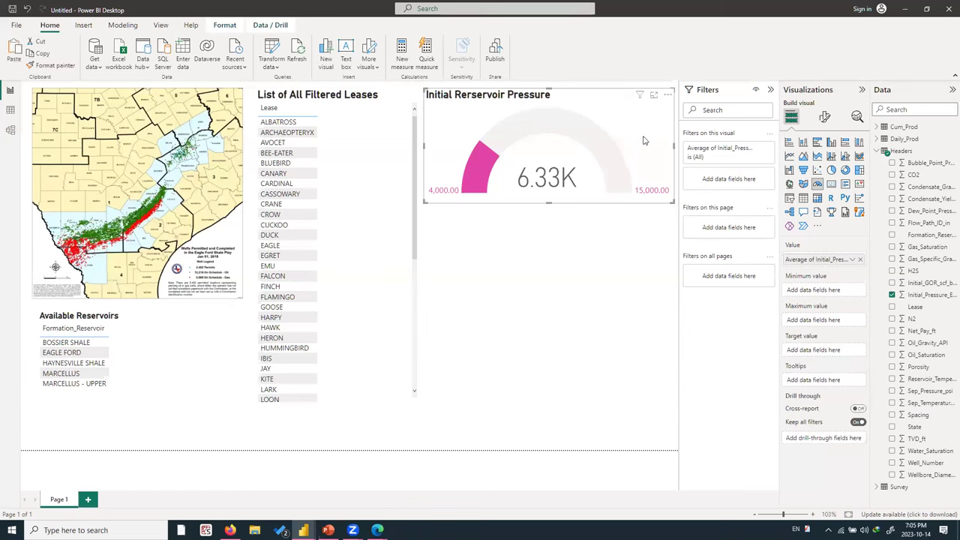
key("ctrl+v")
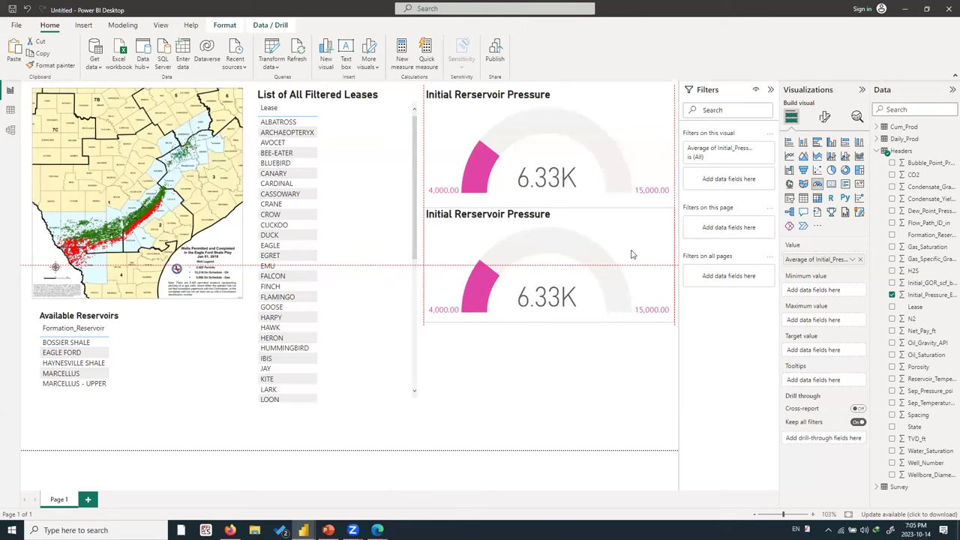
left_click(617, 363)
left_click(530, 243)
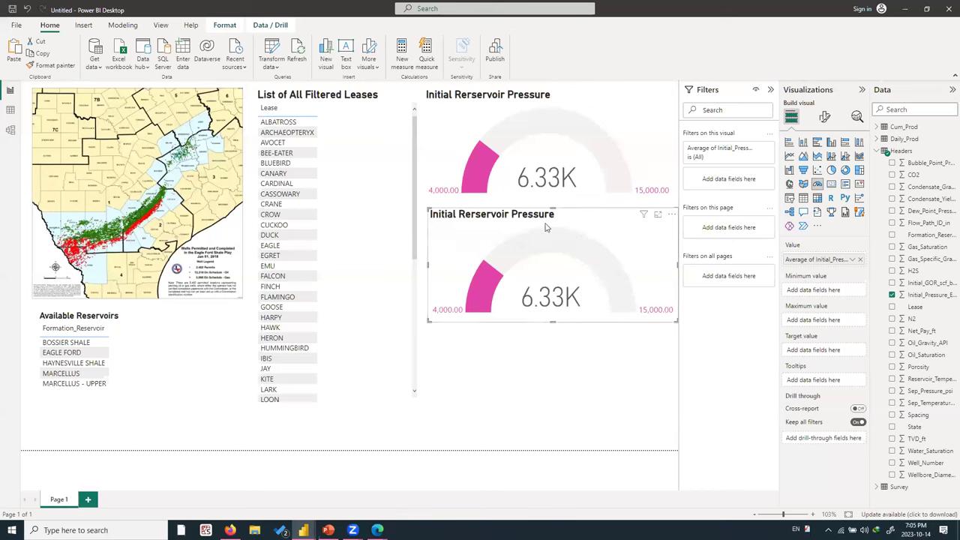
Change the title of the duplicated lower gauge to "API Density of Condensate".
left_click(824, 116)
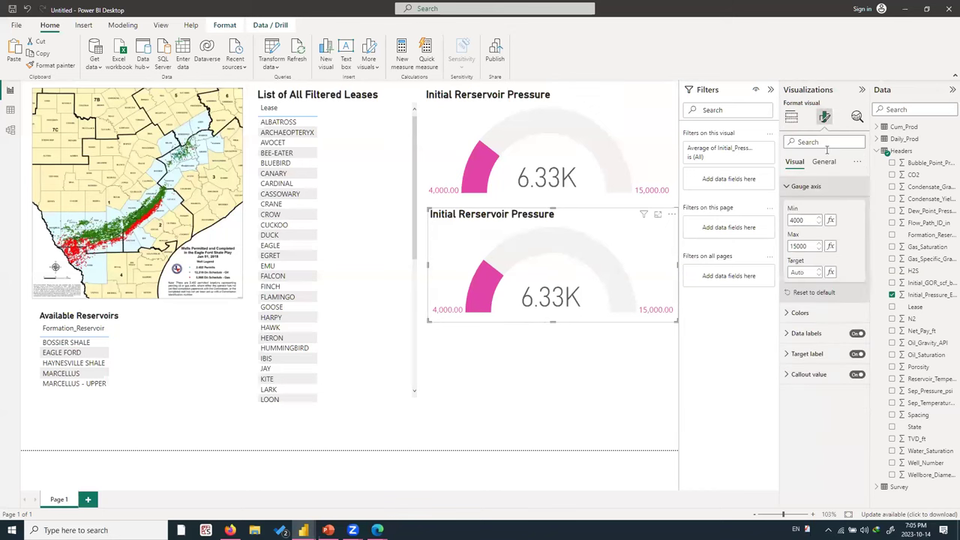
left_click(822, 162)
left_click(824, 208)
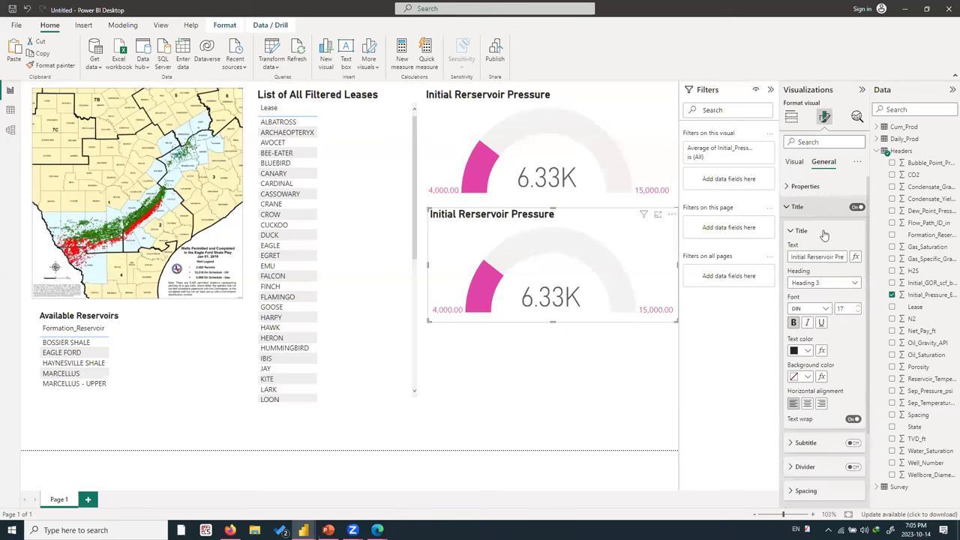
left_click(834, 256)
type("API E")
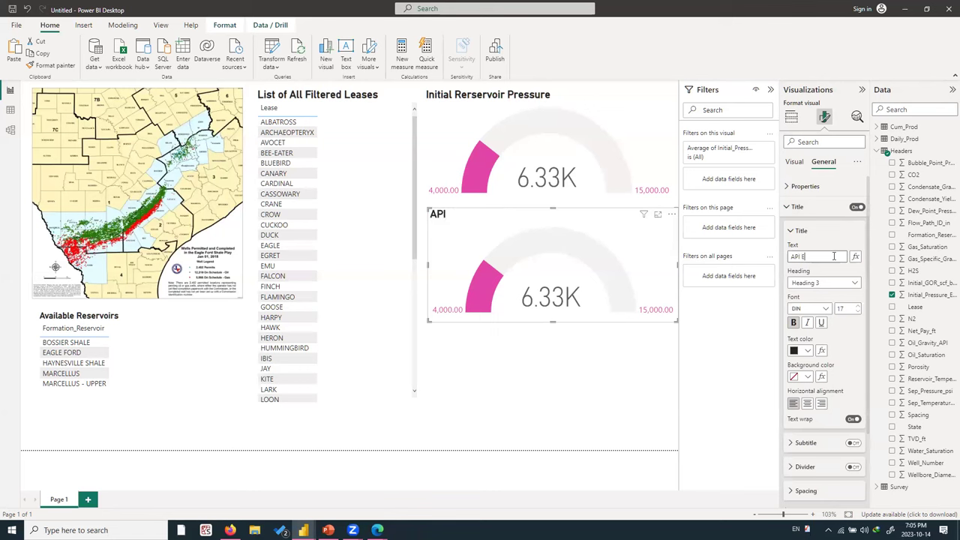
type("ensity of Condensate")
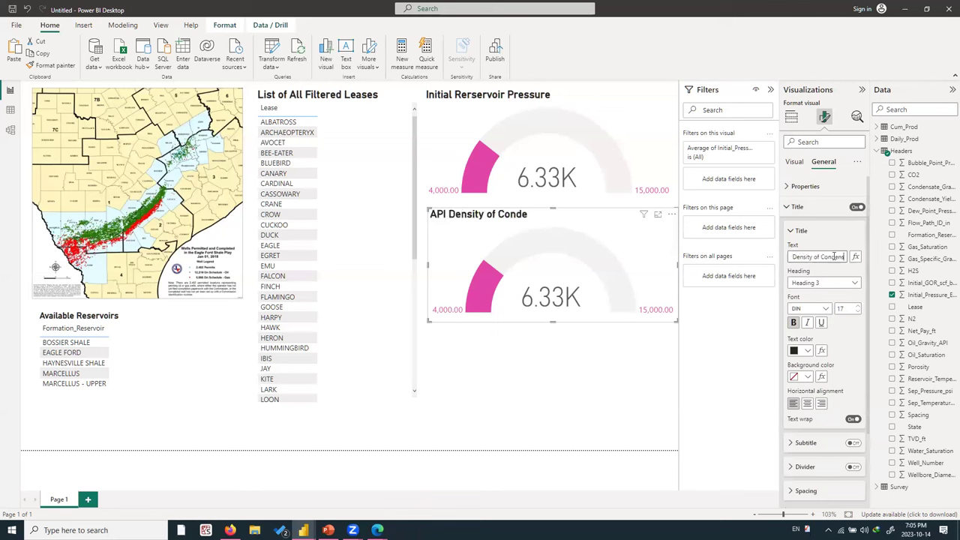
left_click(575, 363)
Change the fill color of the API Density of Condensate gauge to a dark orange-brown.
left_click(617, 287)
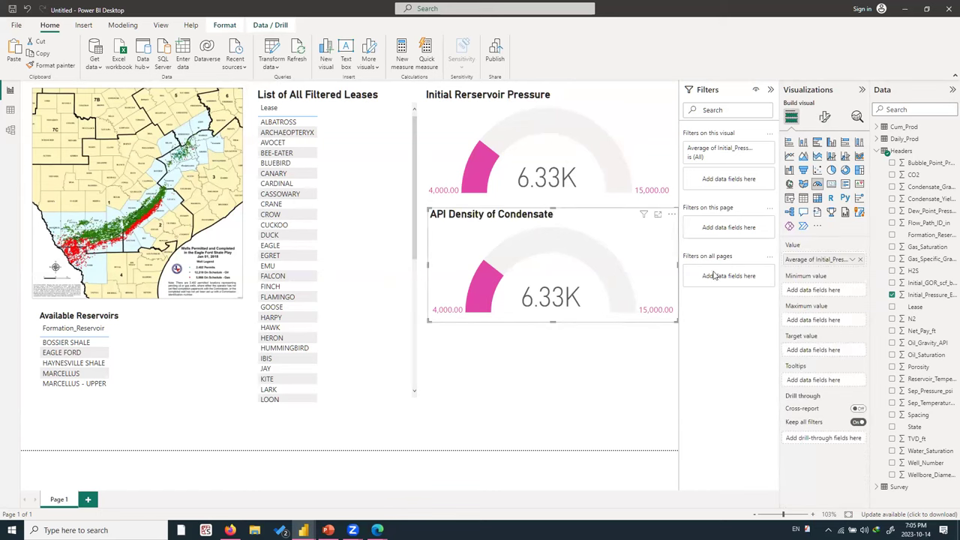
left_click(824, 117)
left_click(833, 192)
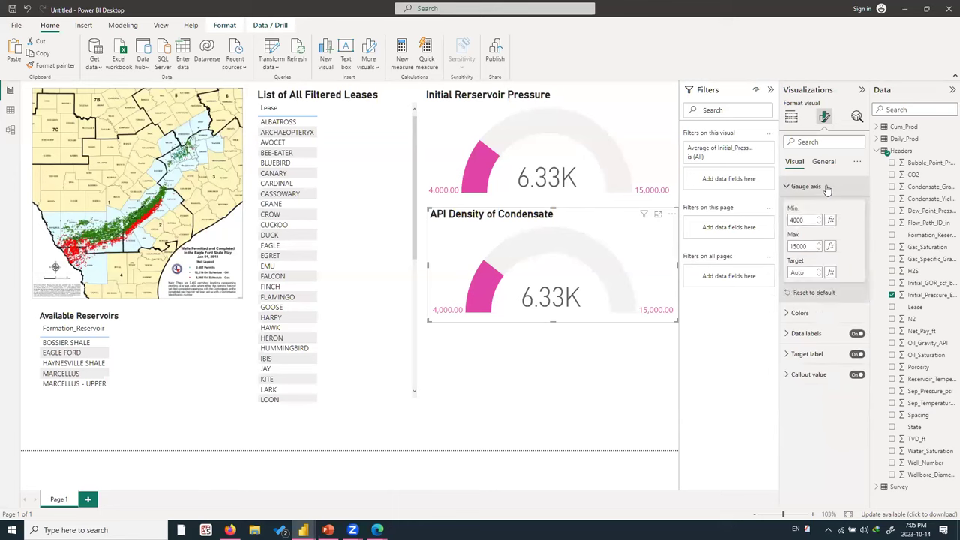
left_click(821, 186)
left_click(801, 207)
left_click(808, 241)
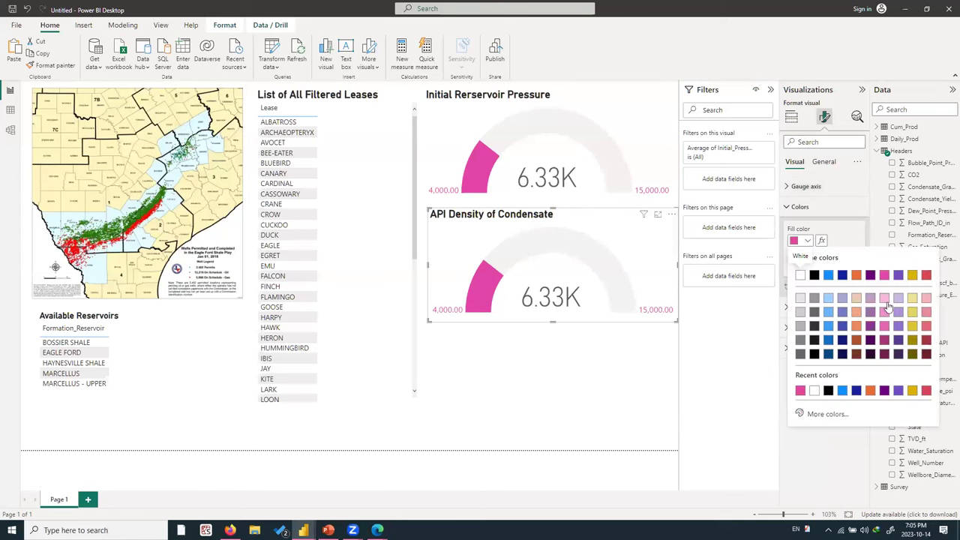
left_click(856, 342)
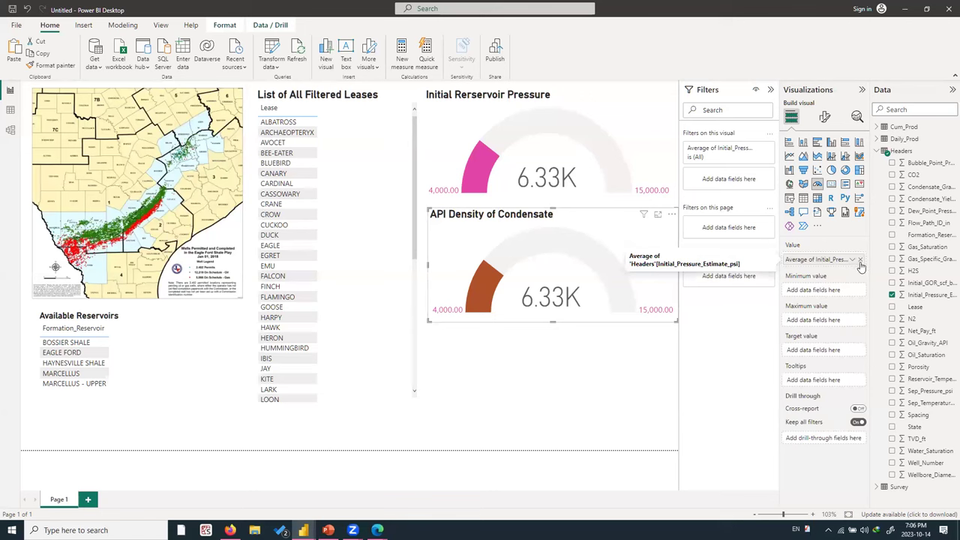
Replace the API gauge's value with Condensate_Gravity_API from Headers and set its axis minimum to 10.
left_click(861, 260)
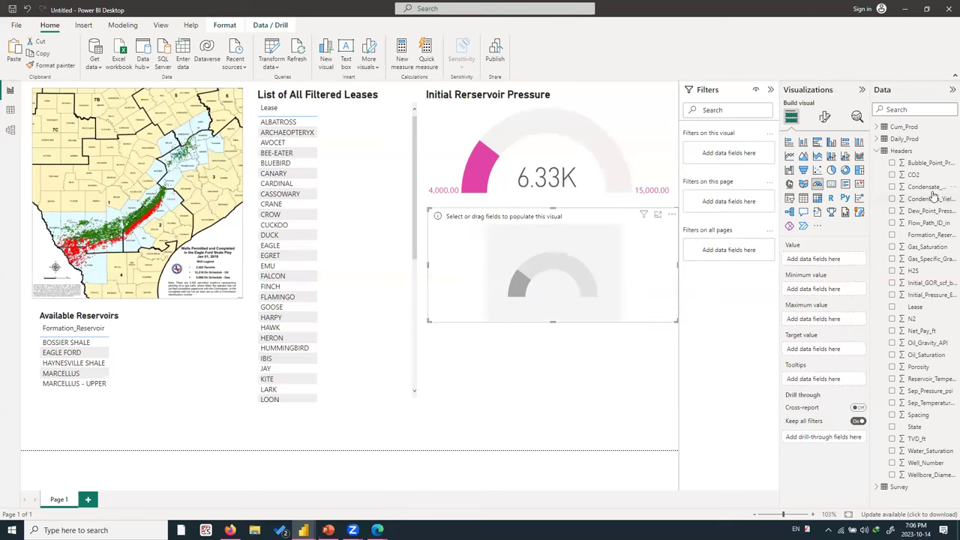
left_click_drag(932, 194, 816, 263)
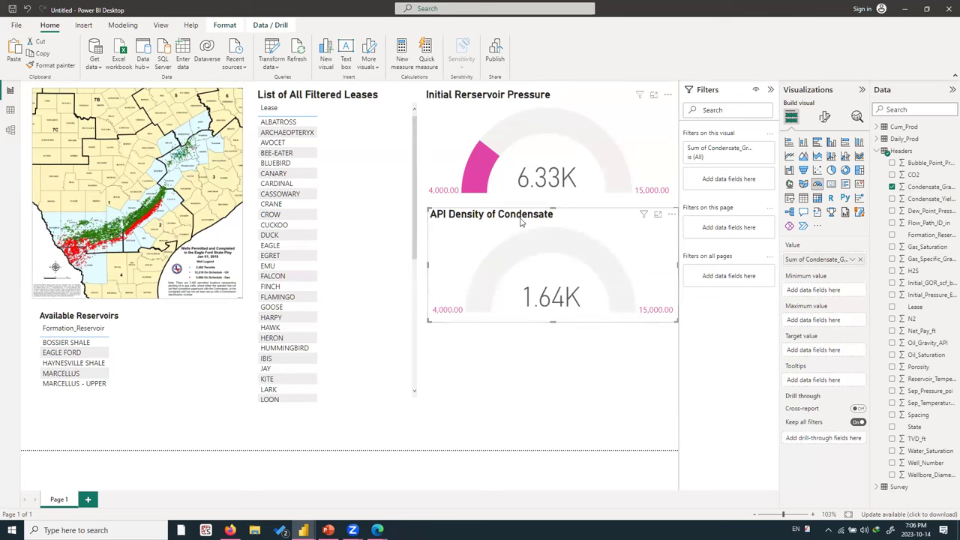
left_click(825, 116)
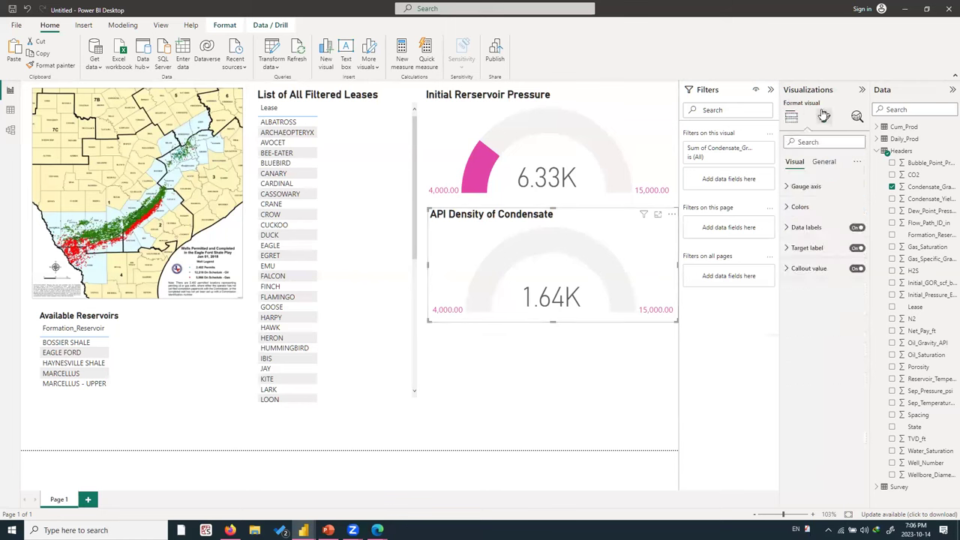
left_click(806, 187)
double_click(801, 220)
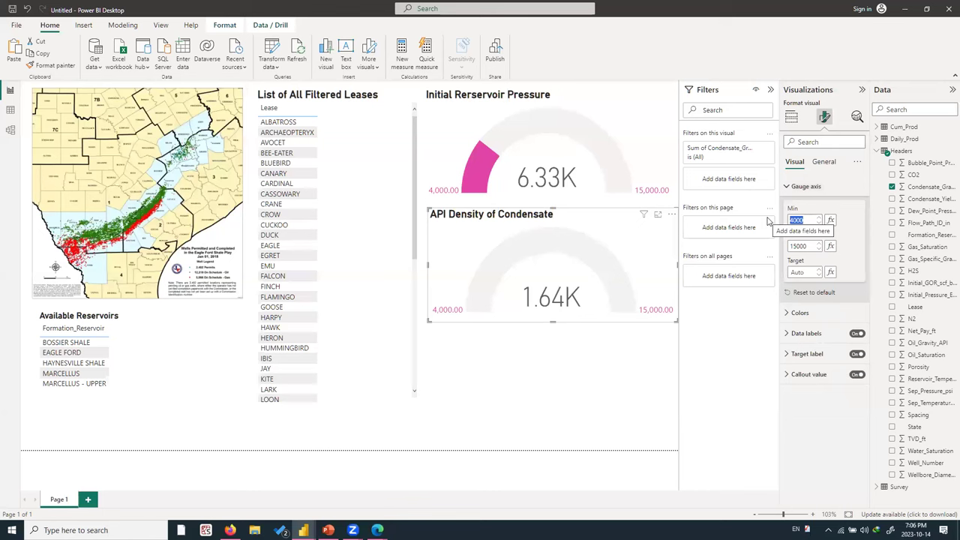
type("10")
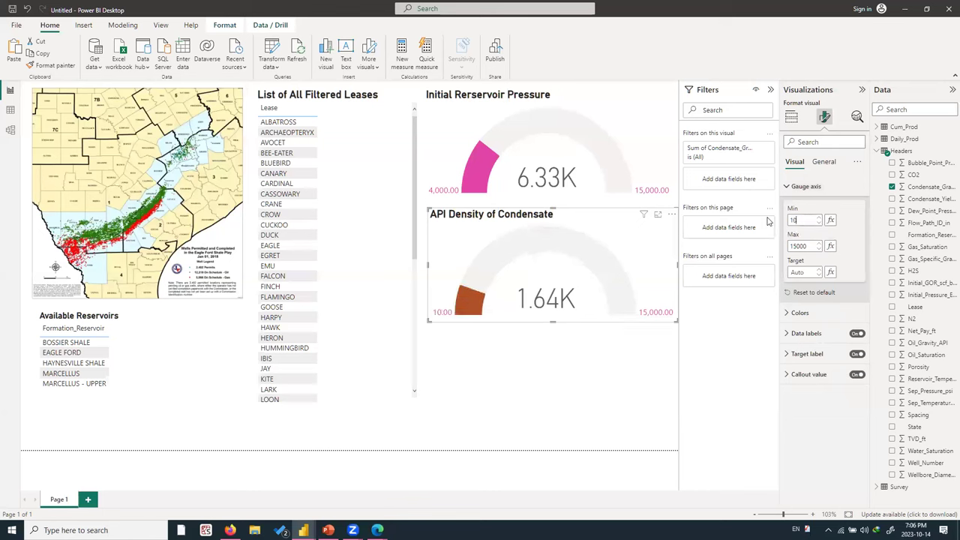
Set the API gauge's axis maximum to 60.
left_click_drag(807, 220, 785, 225)
double_click(805, 246)
type("60")
left_click(599, 293)
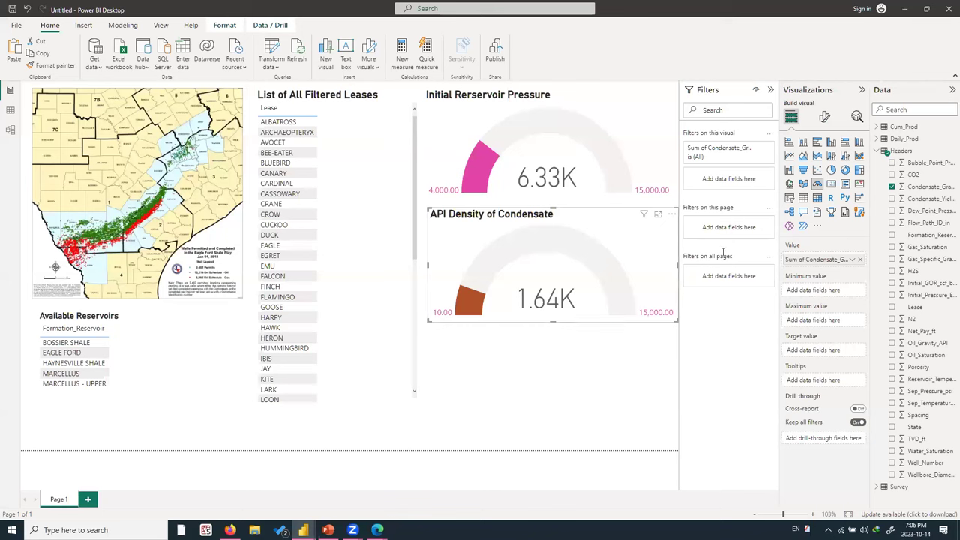
left_click(824, 116)
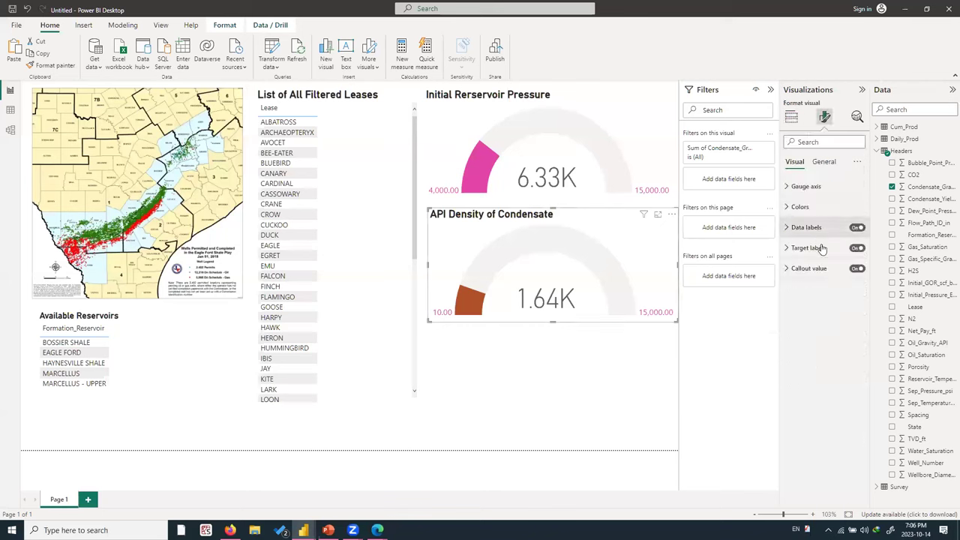
left_click(806, 186)
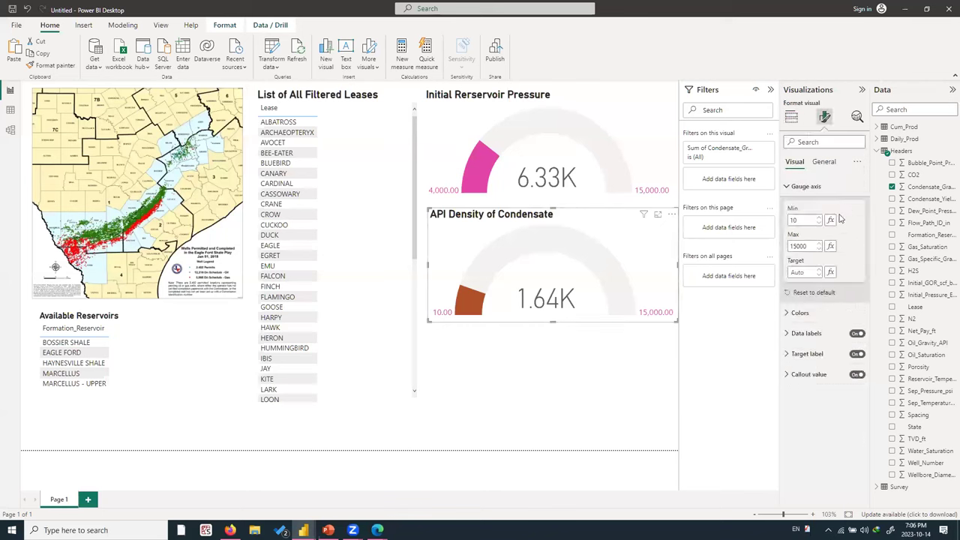
double_click(801, 246)
type("60")
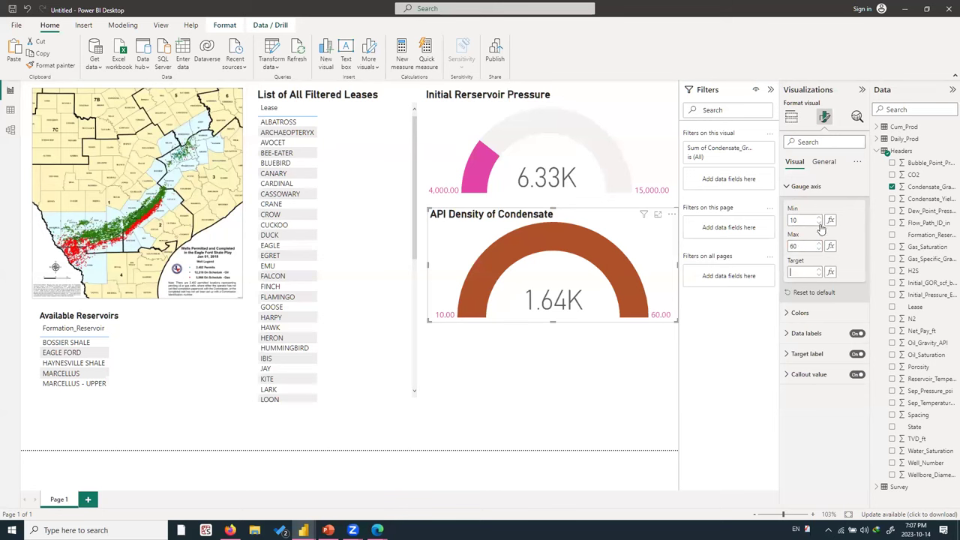
Switch the API gauge's Condensate_Gravity_API value to the Average aggregation.
left_click(792, 119)
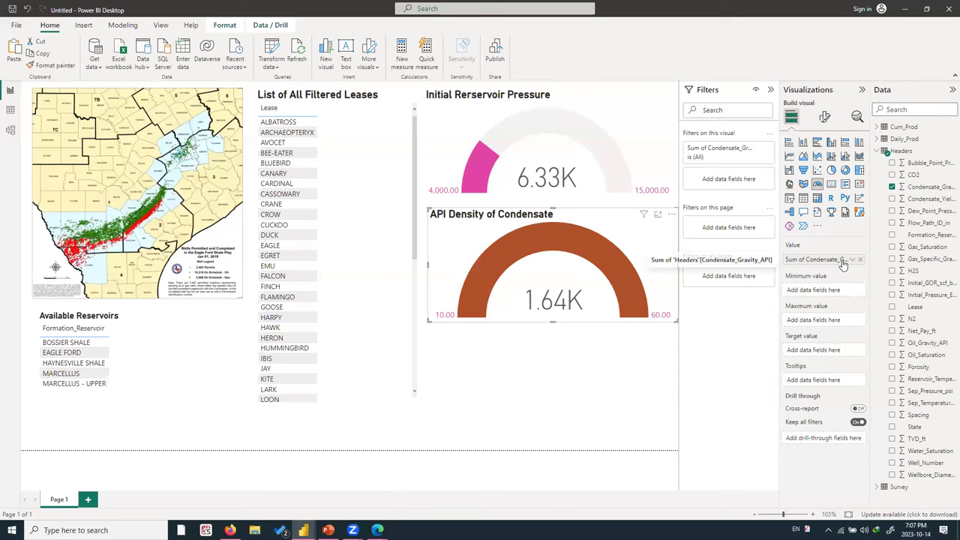
left_click(851, 260)
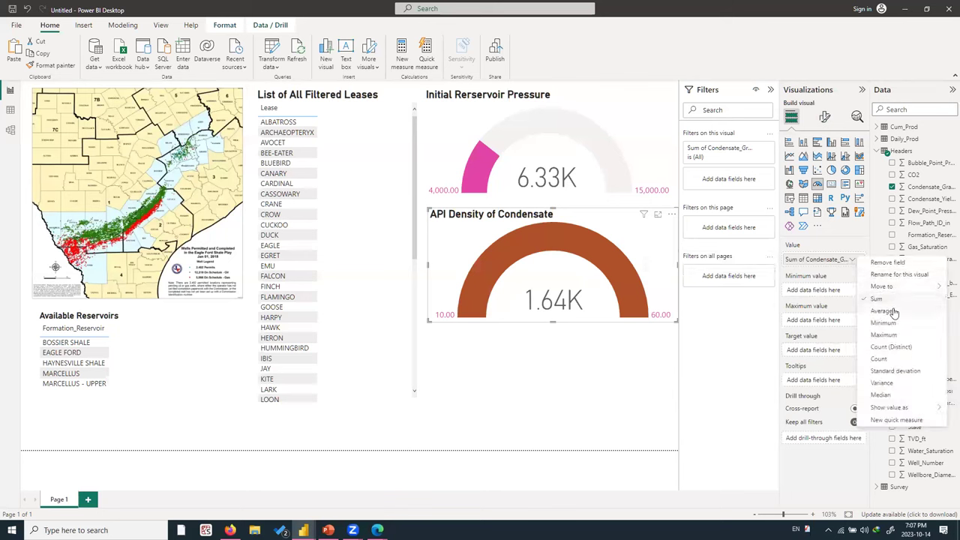
left_click(899, 313)
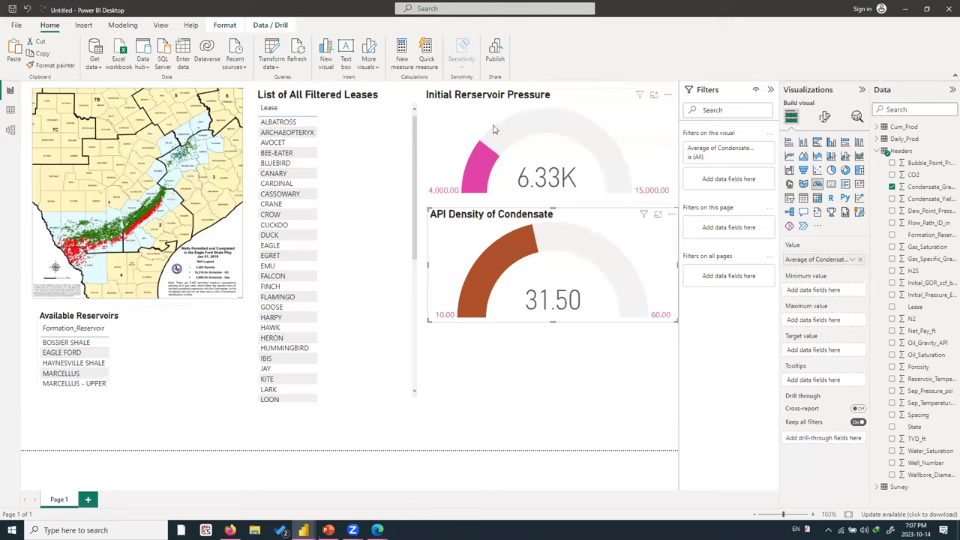
Check how both gauges and the lease list respond to filtering by the EAGLE FORD and MARCELLUS reservoirs, and clear the reservoir filter.
left_click(74, 352)
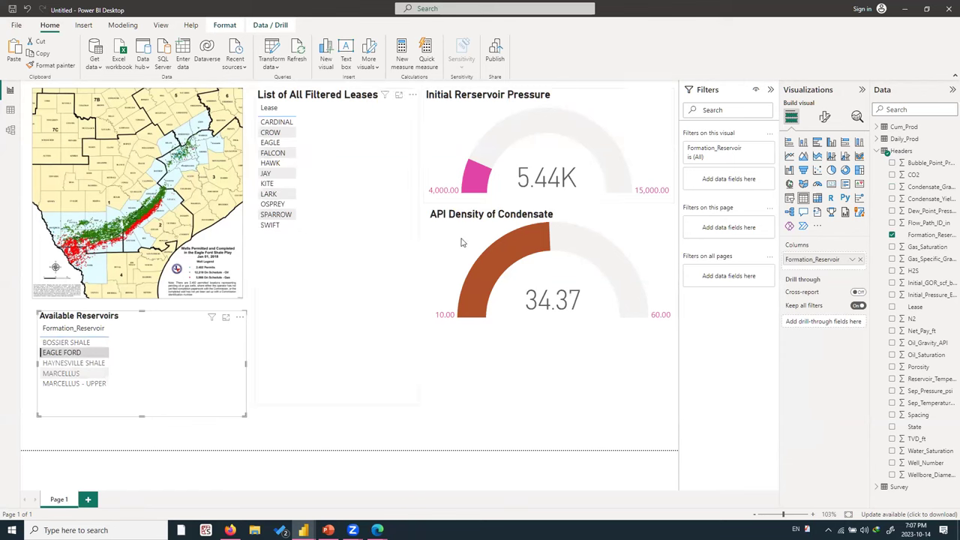
mouse_move(559, 188)
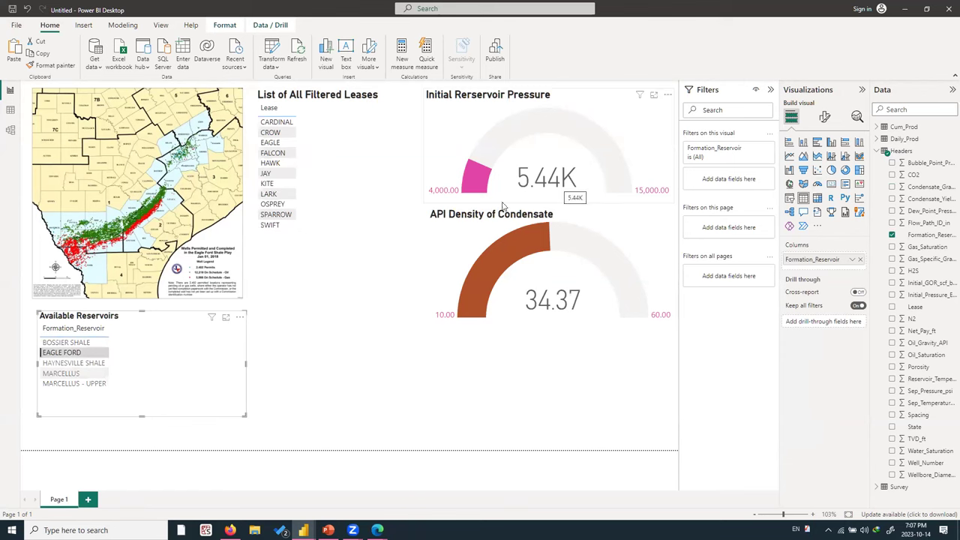
left_click(89, 371)
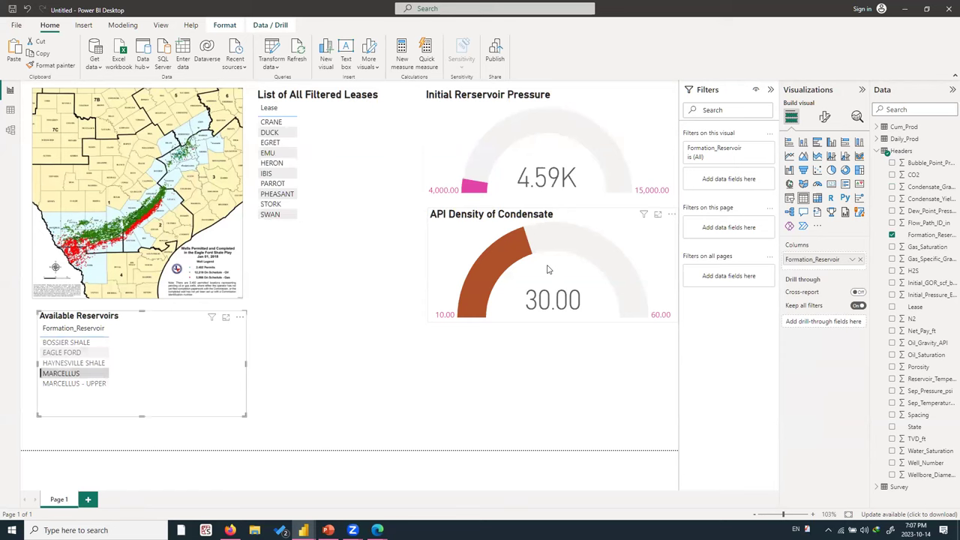
mouse_move(546, 196)
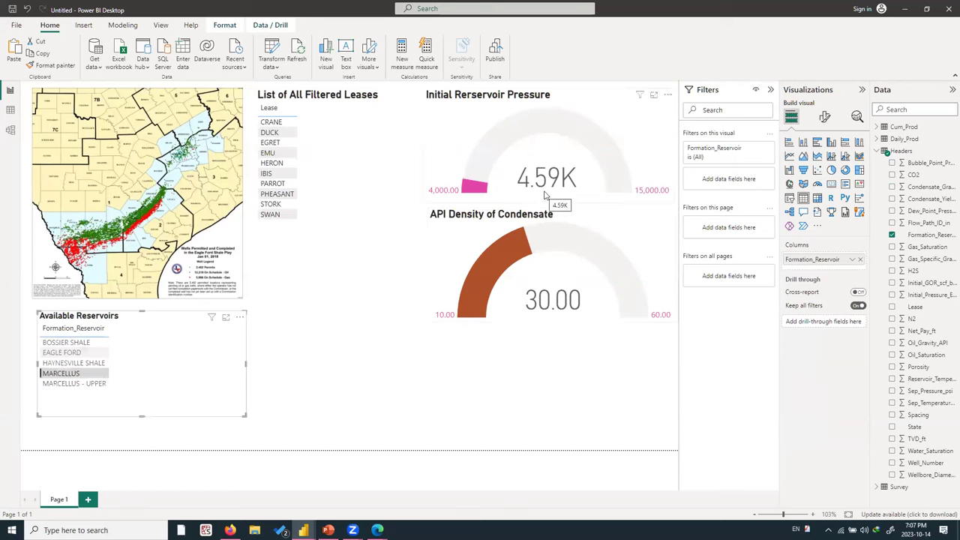
left_click(75, 353)
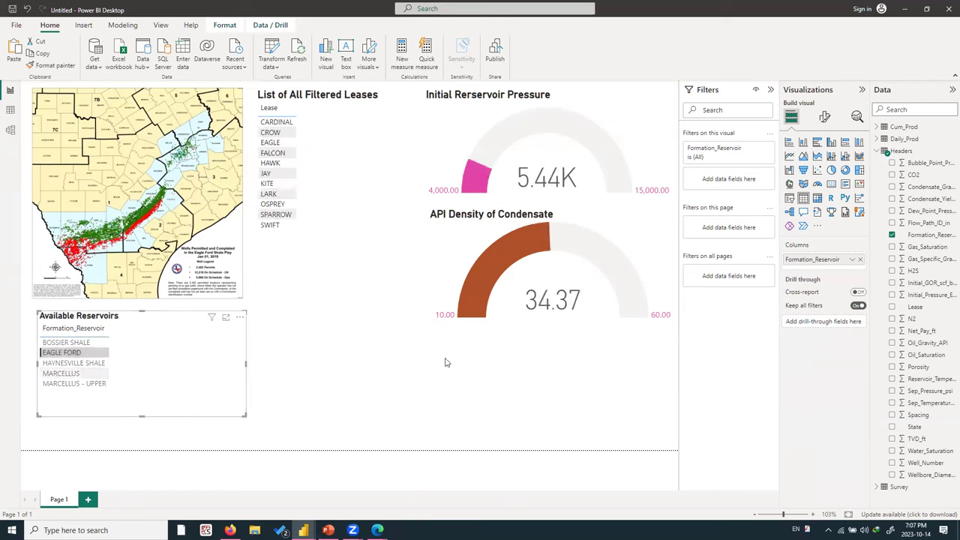
left_click(290, 227)
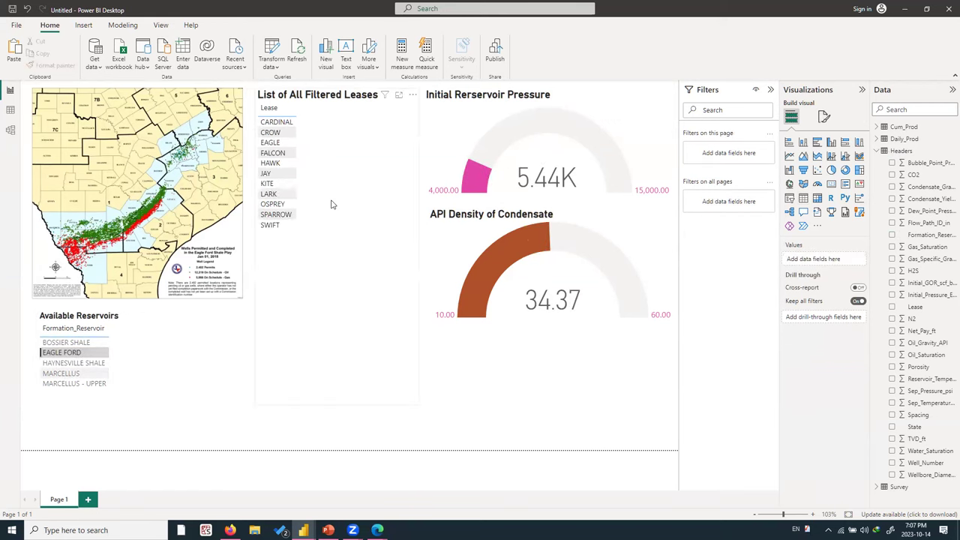
left_click(135, 365)
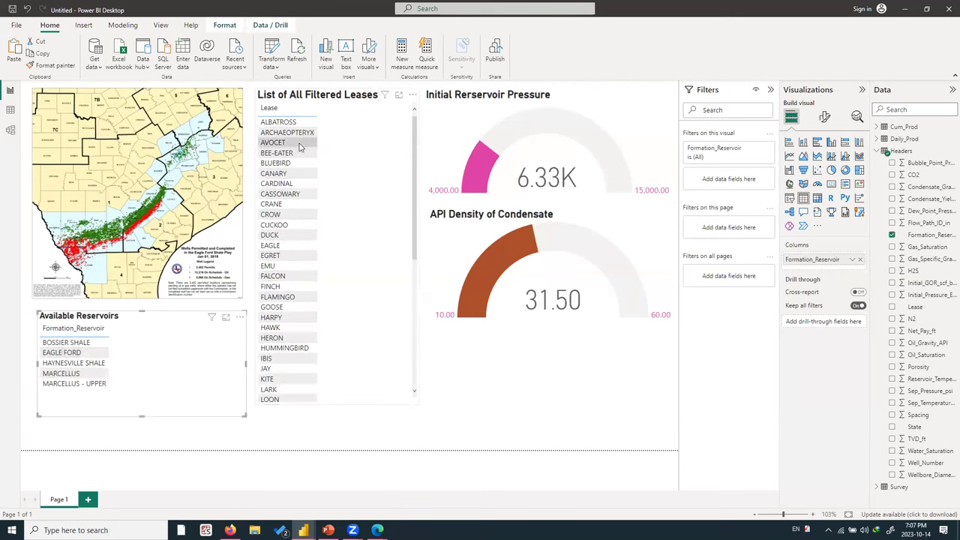
Check how the gauges and reservoir list respond to individual leases such as CARDINAL, EAGLE, IBIS, CUCKOO and CASSOWARY.
left_click(298, 184)
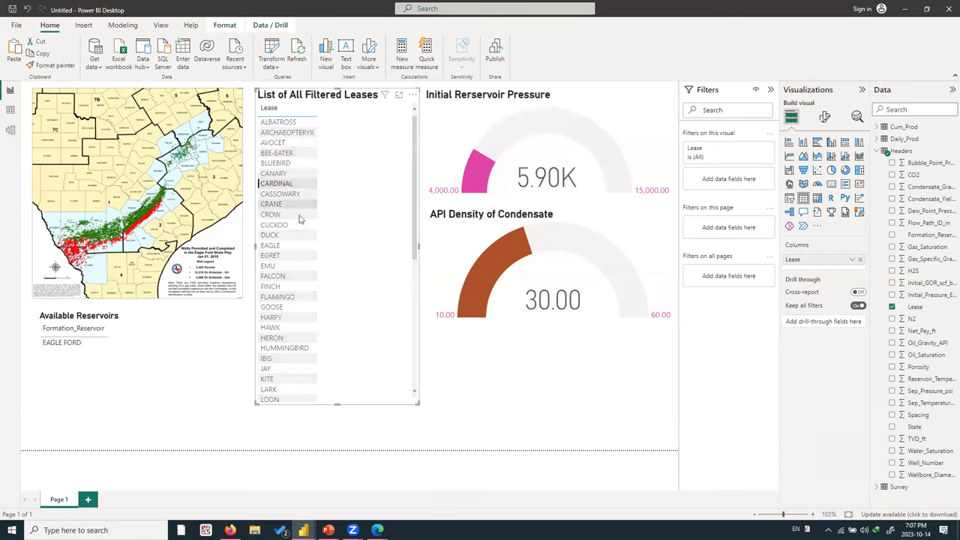
left_click(311, 246)
left_click(322, 307)
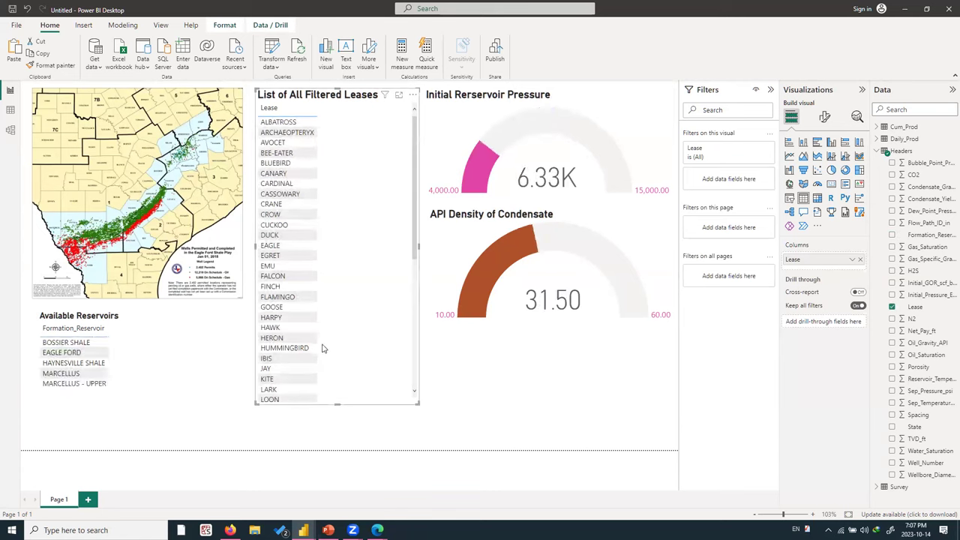
left_click(282, 358)
left_click(305, 223)
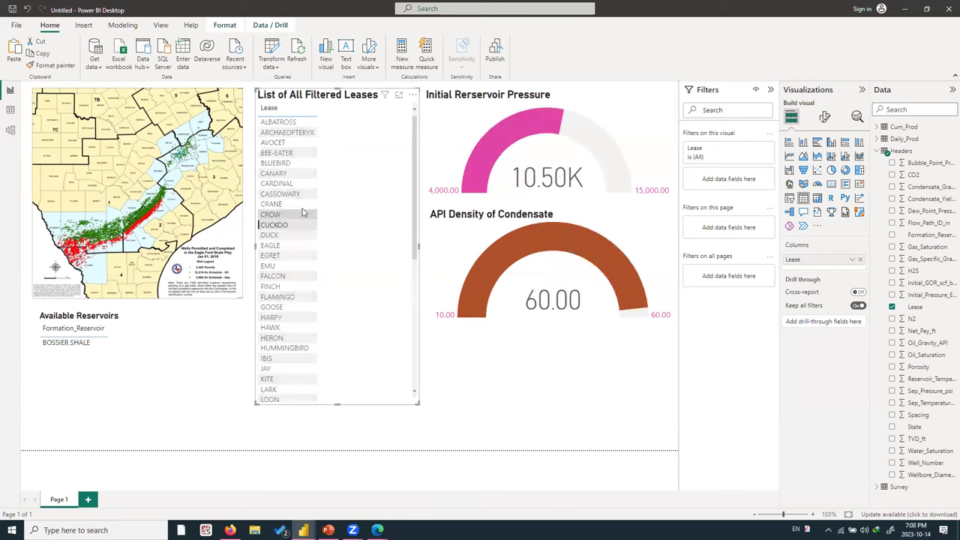
left_click(300, 194)
left_click(443, 410)
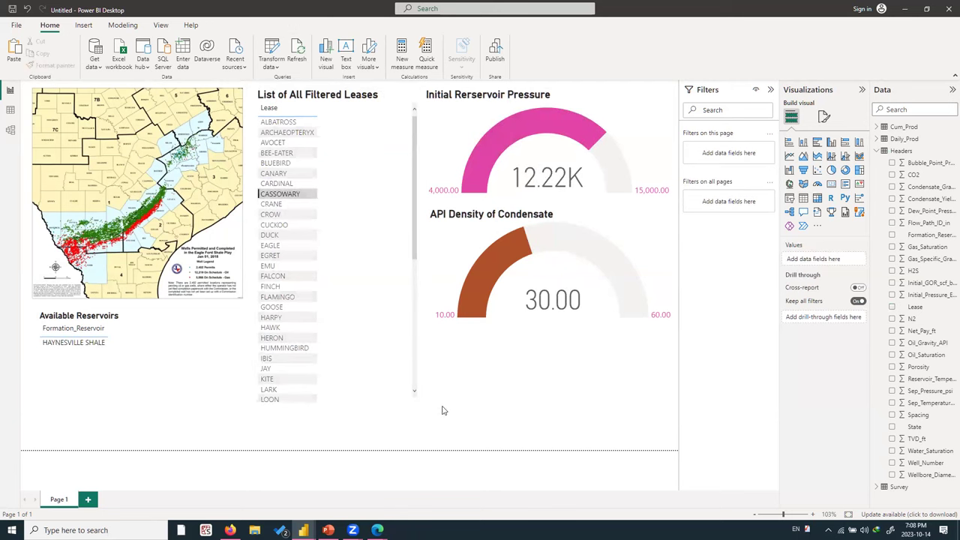
Collapse the filters area and shorten the lease table so it ends level with the lower edge of the API gauge.
left_click(771, 90)
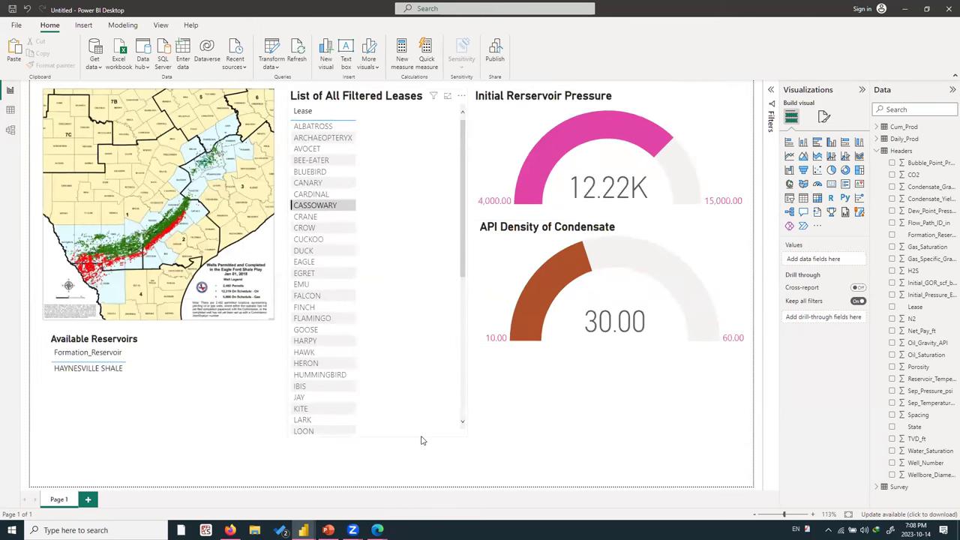
left_click(418, 439)
left_click_drag(379, 435, 400, 348)
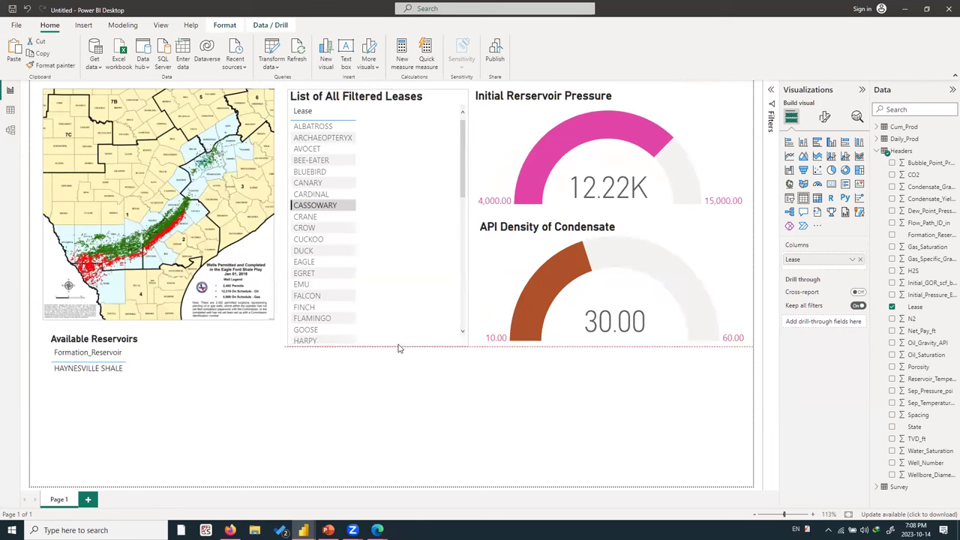
Clear the CASSOWARY lease filter and look further down the shortened lease list.
left_click(322, 387)
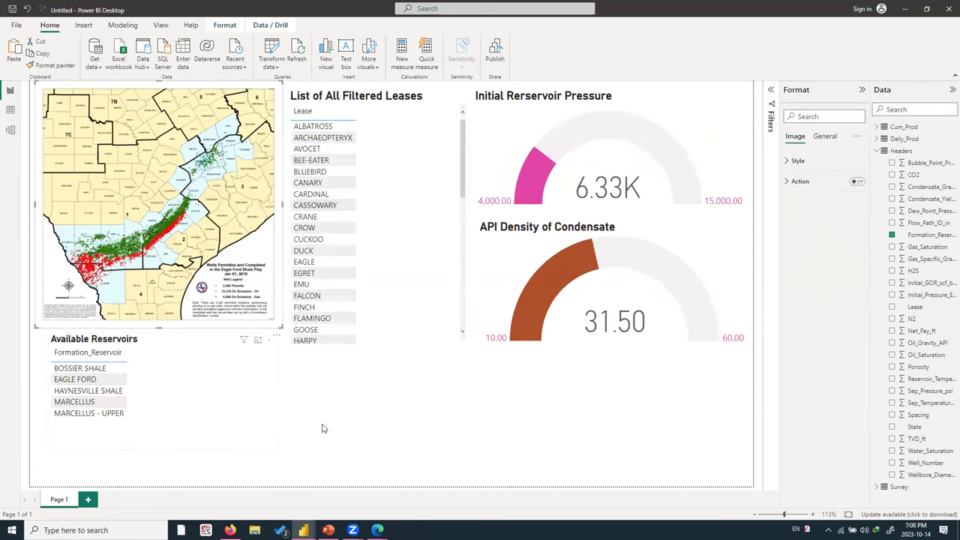
left_click(417, 401)
left_click_drag(462, 195, 462, 238)
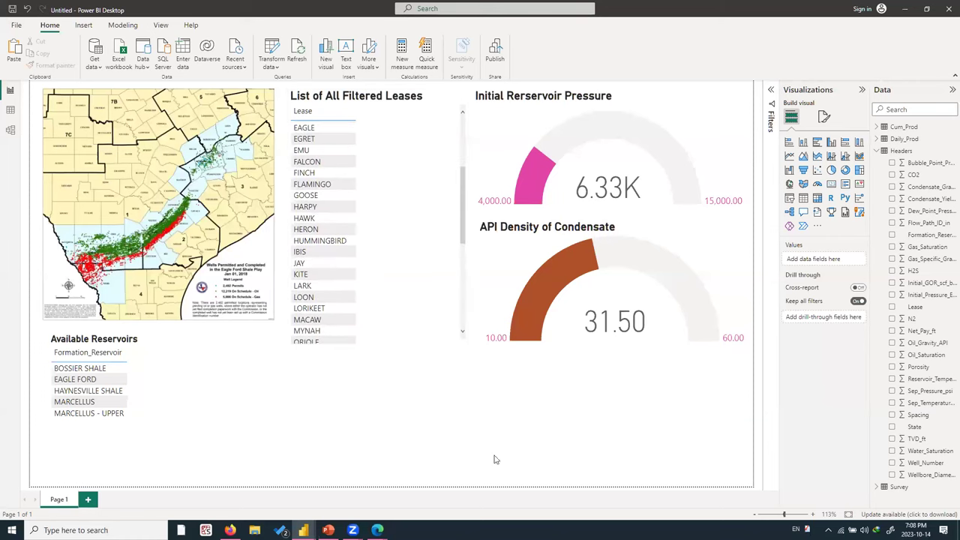
Add a line chart below the lease list and widen it to span the area under both gauges.
left_click(789, 155)
left_click_drag(356, 353, 352, 362)
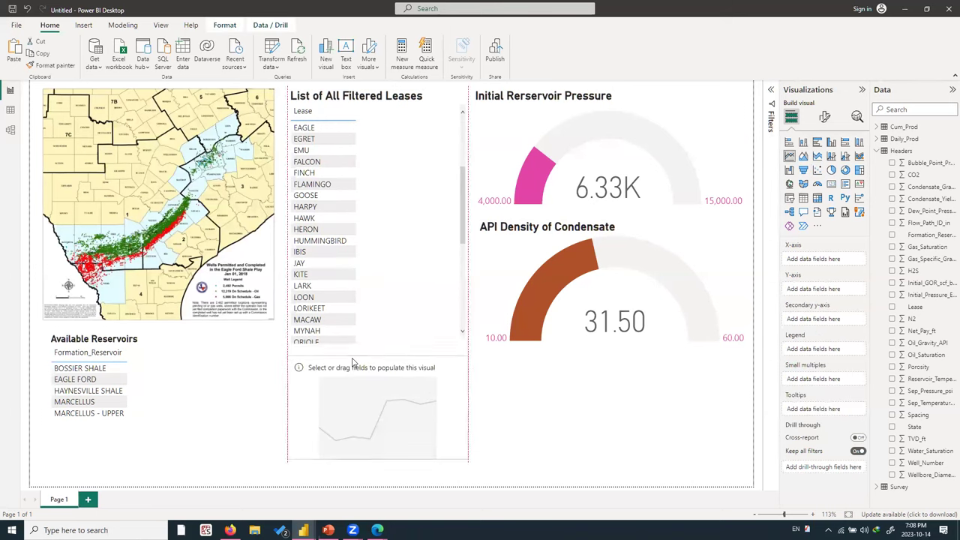
left_click_drag(467, 457, 747, 479)
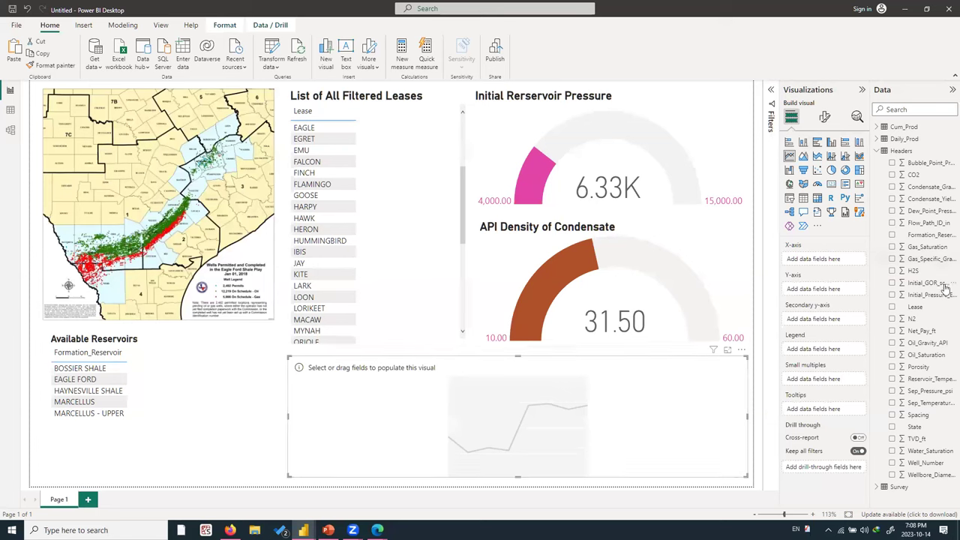
Plot Gas_Volume on the line chart's Y-axis against Time_Days on its X-axis, both from the Daily_Prod table.
left_click(877, 151)
left_click(877, 139)
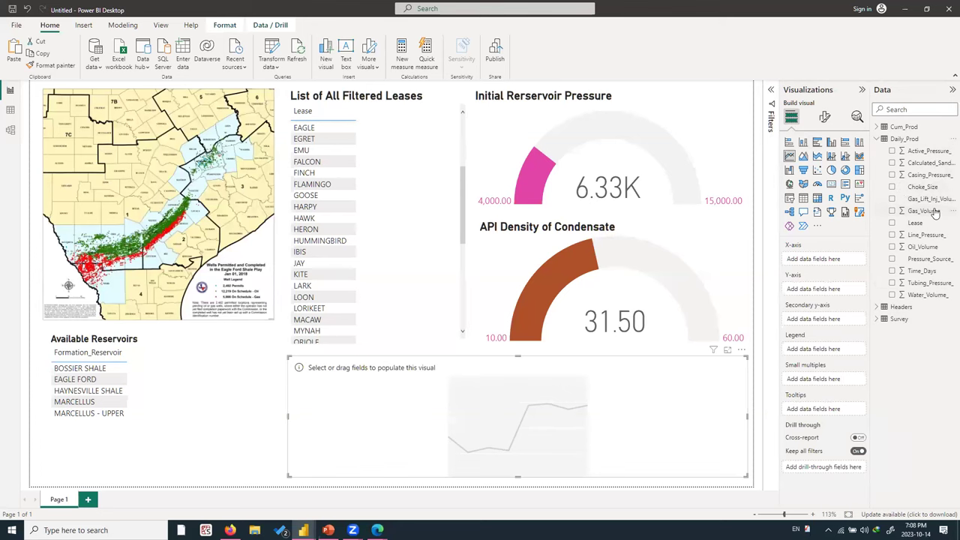
left_click_drag(928, 271, 833, 259)
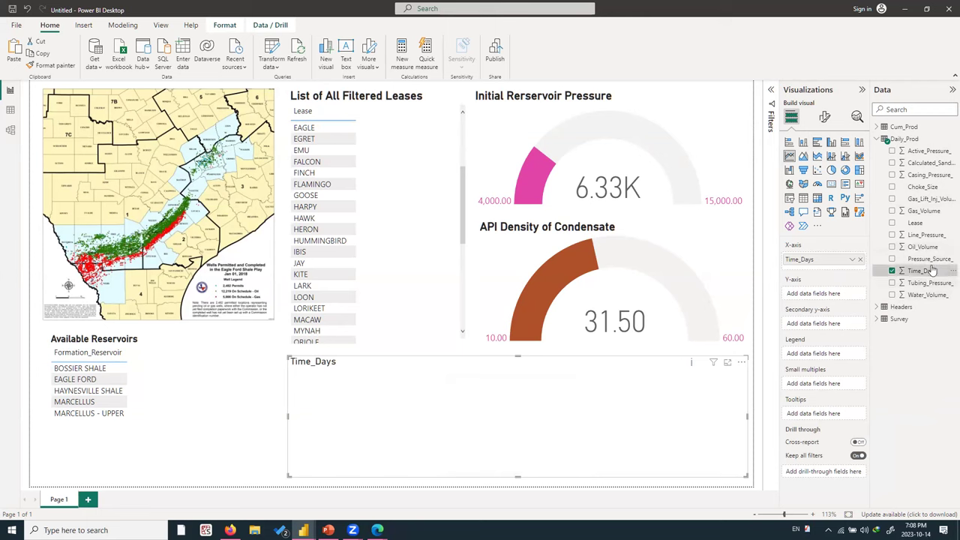
left_click_drag(931, 216, 834, 296)
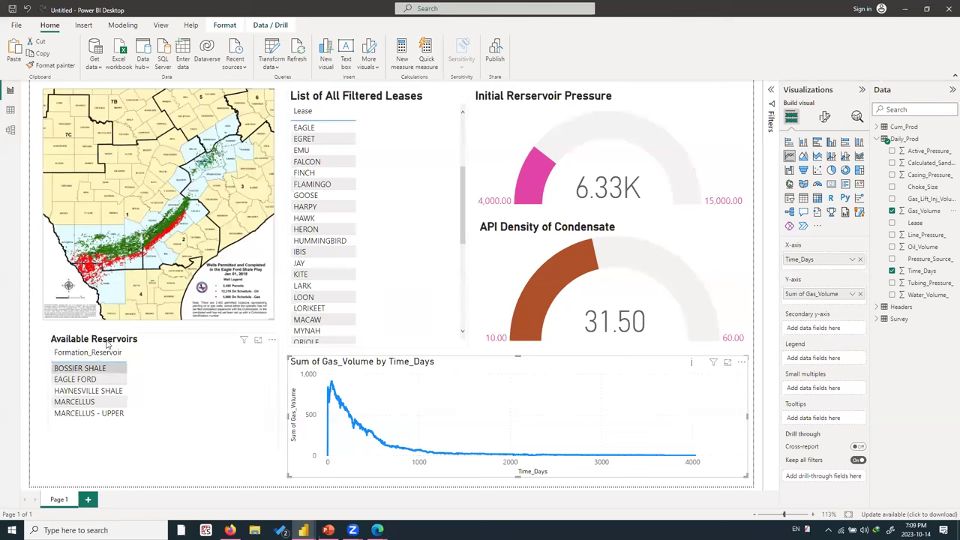
Check how the gas volume chart responds to filtering by the HAYNESVILLE SHALE and MARCELLUS - UPPER reservoirs.
left_click(83, 384)
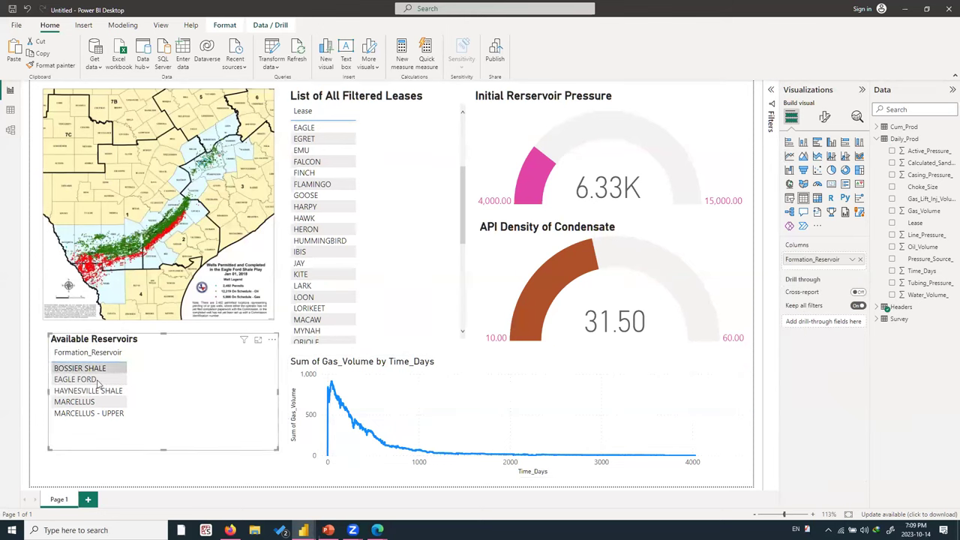
left_click(98, 391)
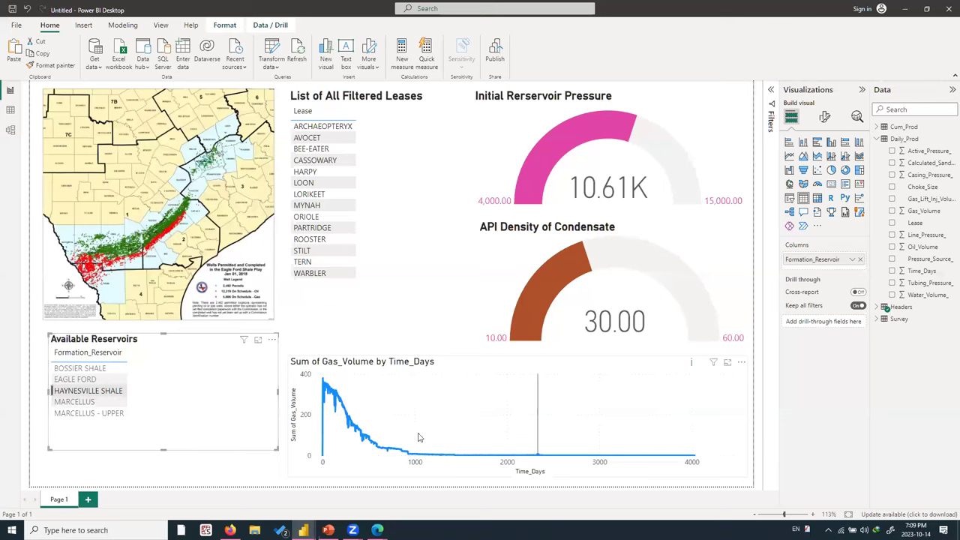
mouse_move(348, 425)
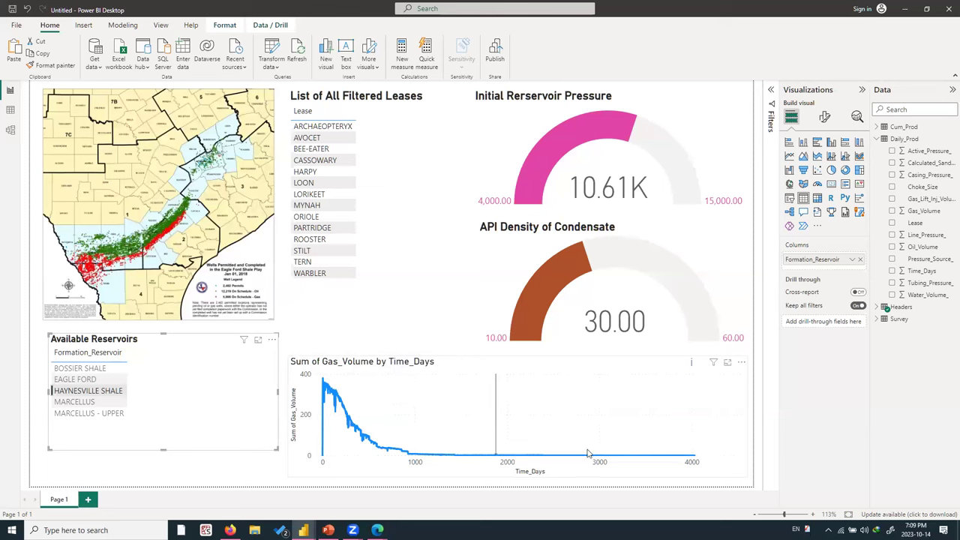
left_click(81, 411)
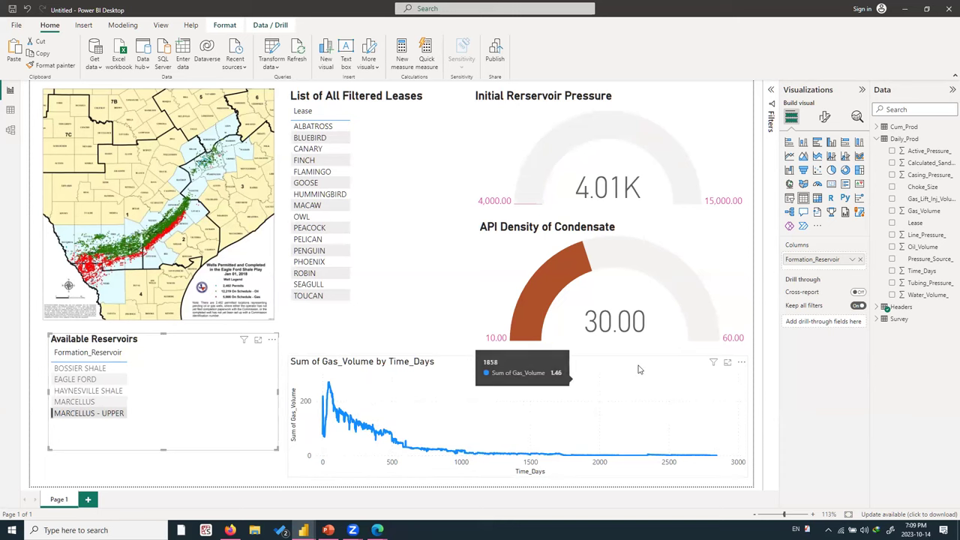
Change the line chart's Gas_Volume aggregation to Average.
left_click(615, 379)
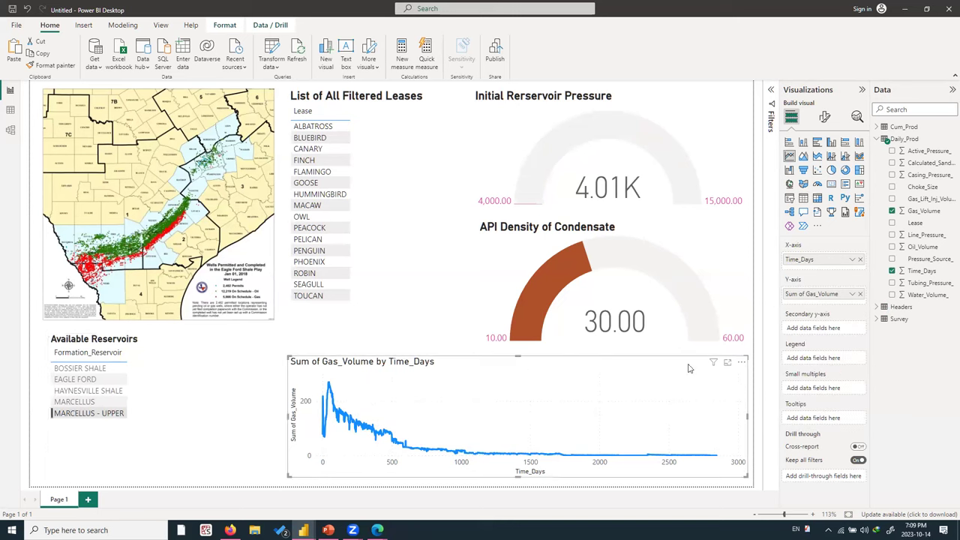
left_click(852, 294)
left_click(881, 345)
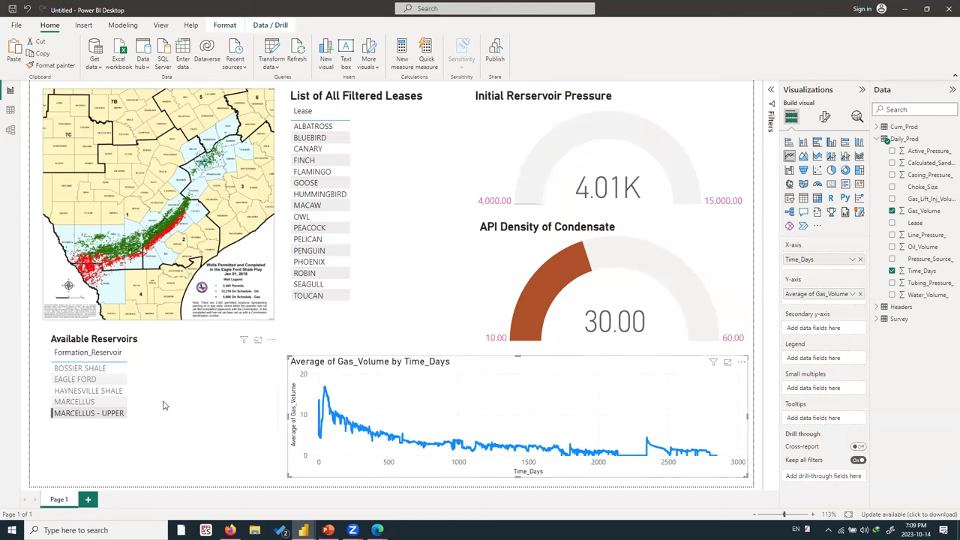
Clear the reservoir filter and check the average gas volume chart for the AVOCET and CASSOWARY leases.
left_click(117, 414)
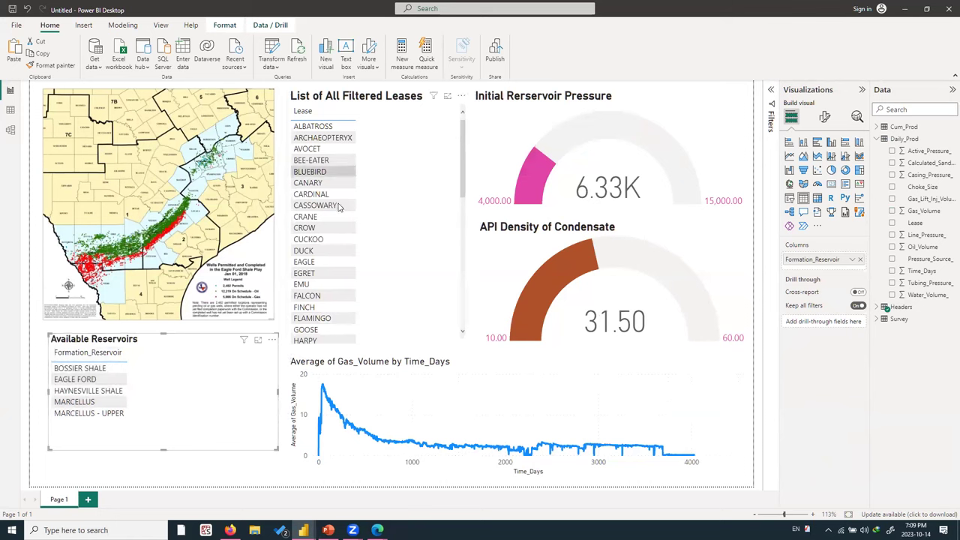
left_click(318, 149)
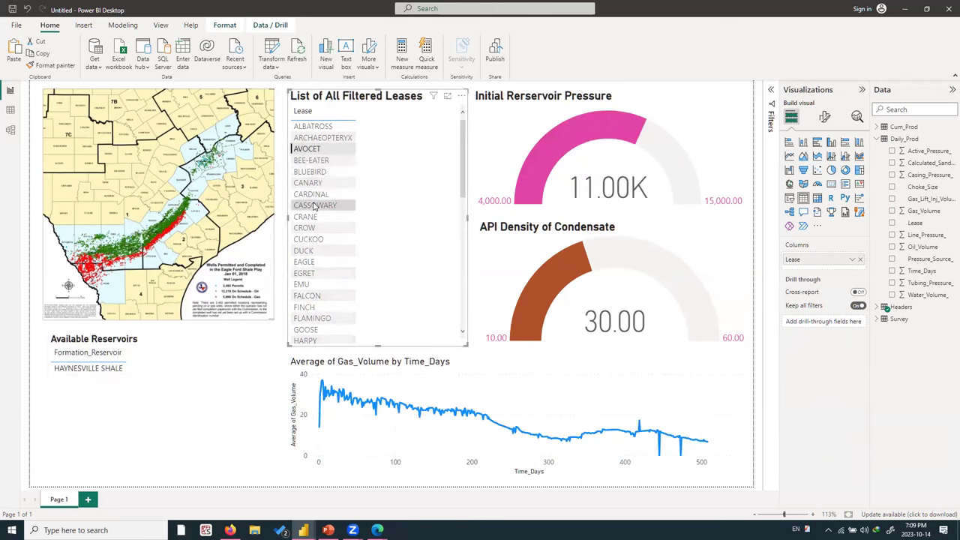
left_click(315, 205)
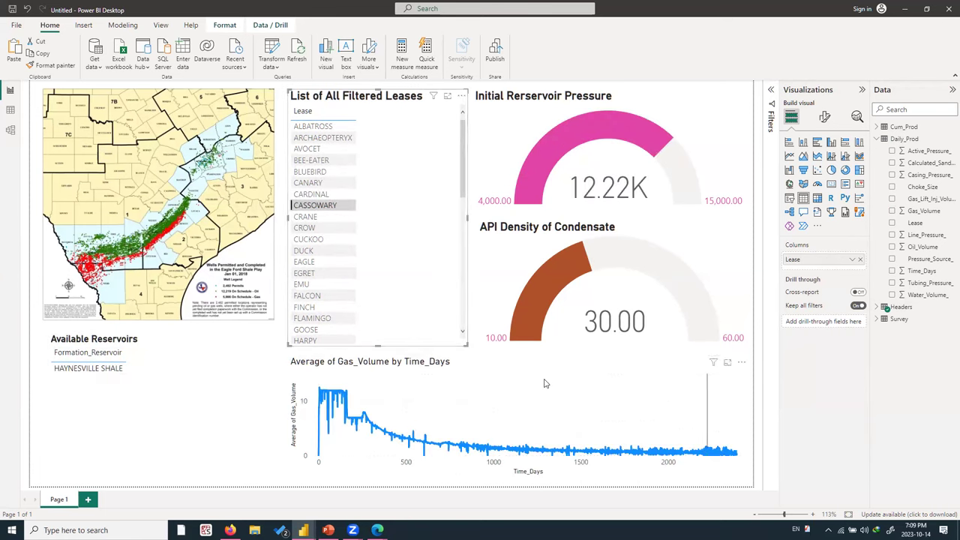
Add CRANE, CROW and CUCKOO to the CASSOWARY selection, examine the combined gas volume curve, and clear the lease filter.
left_click(318, 217, "ctrl")
left_click(316, 228, "ctrl")
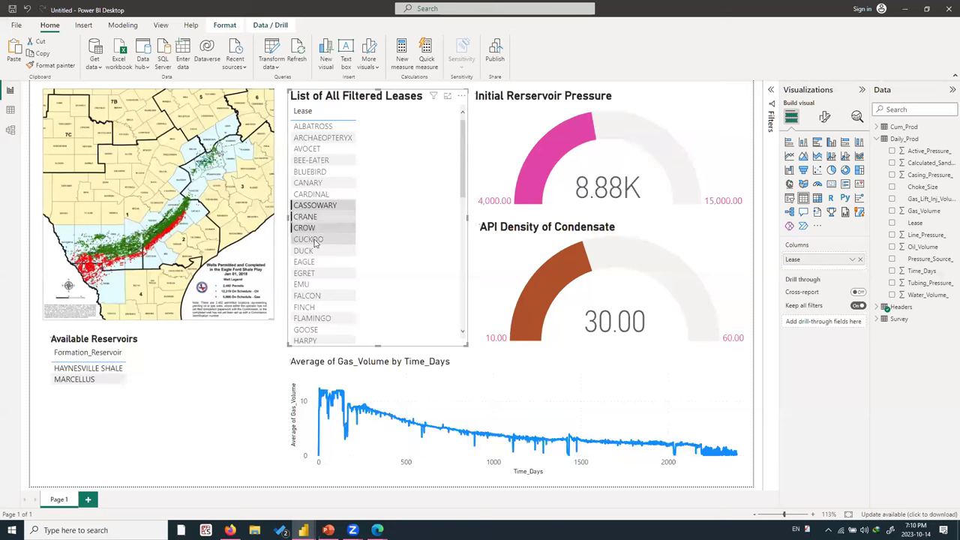
left_click(315, 242, "ctrl")
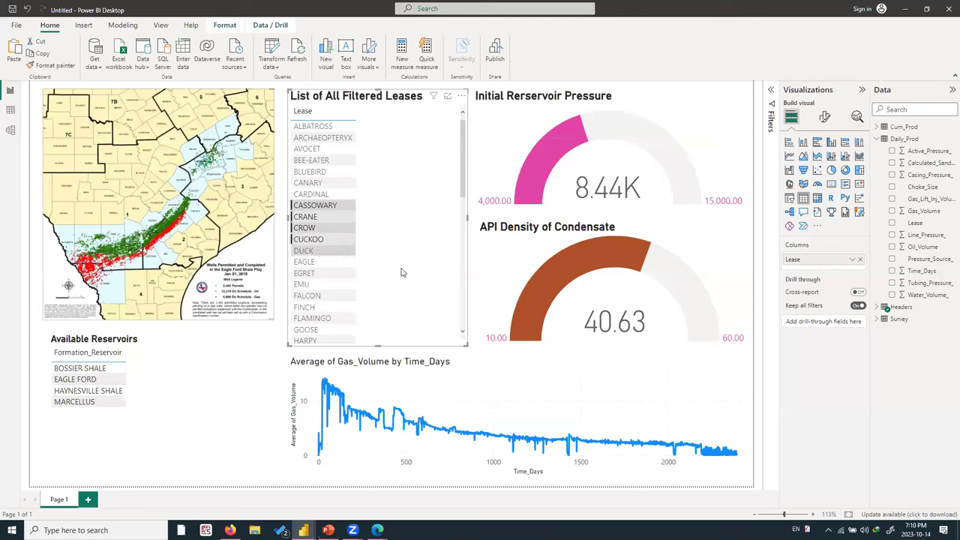
mouse_move(532, 407)
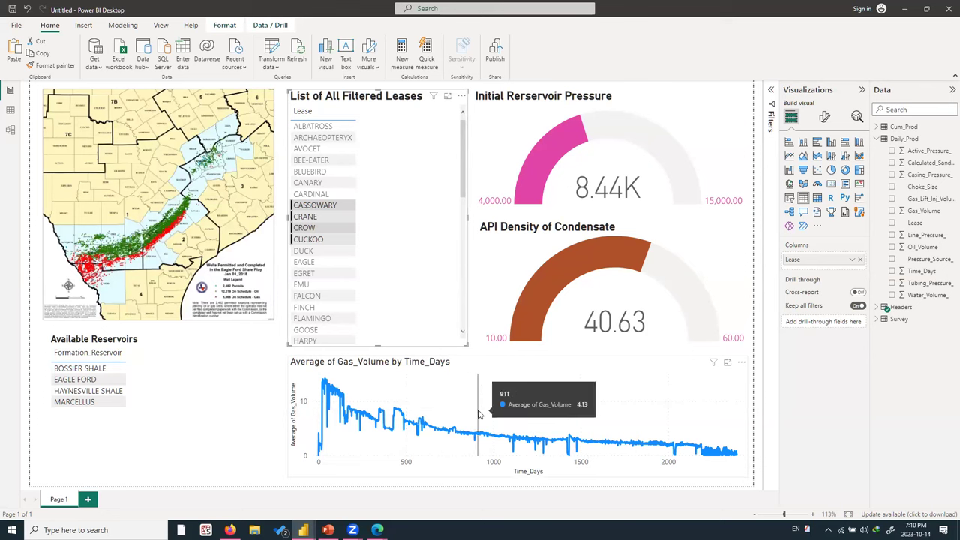
left_click(199, 444)
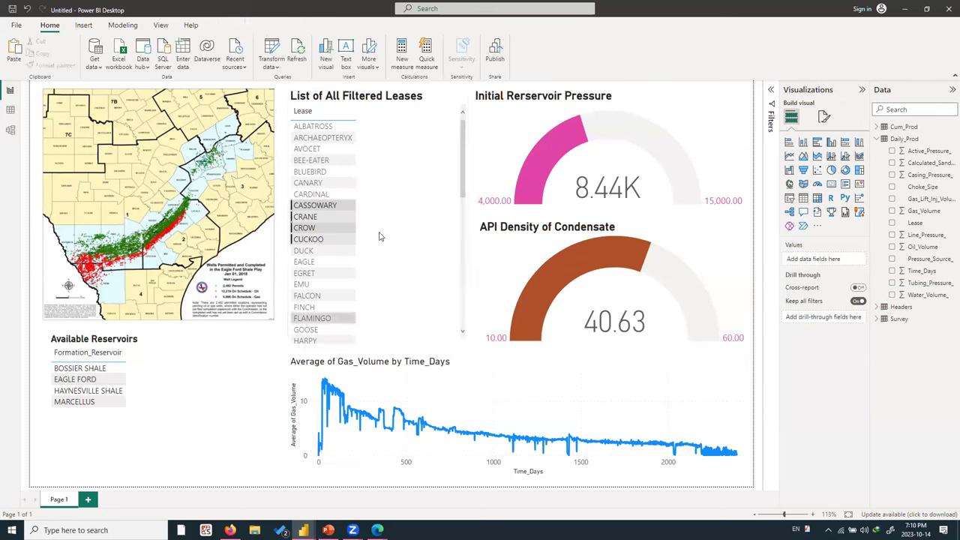
left_click(443, 204)
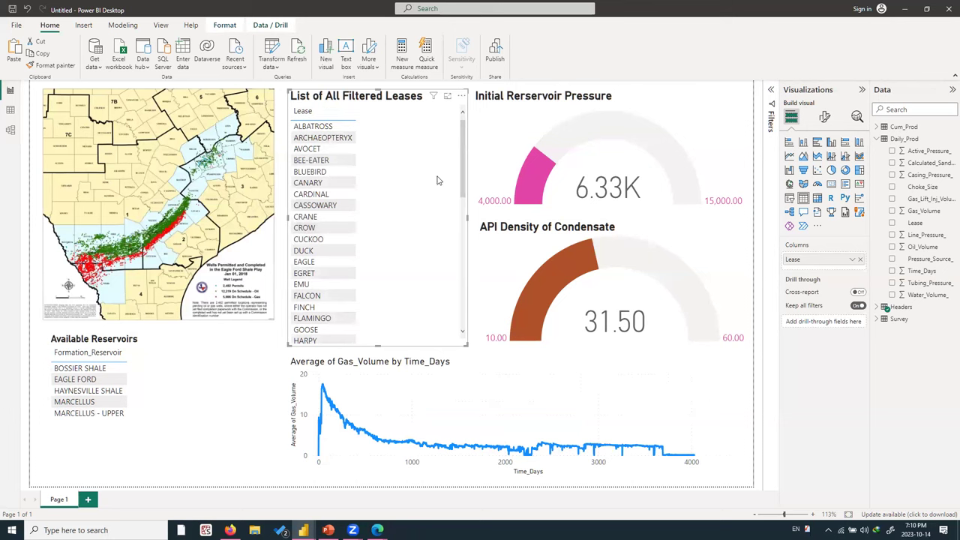
Apply the None style preset to the lease table.
left_click(824, 117)
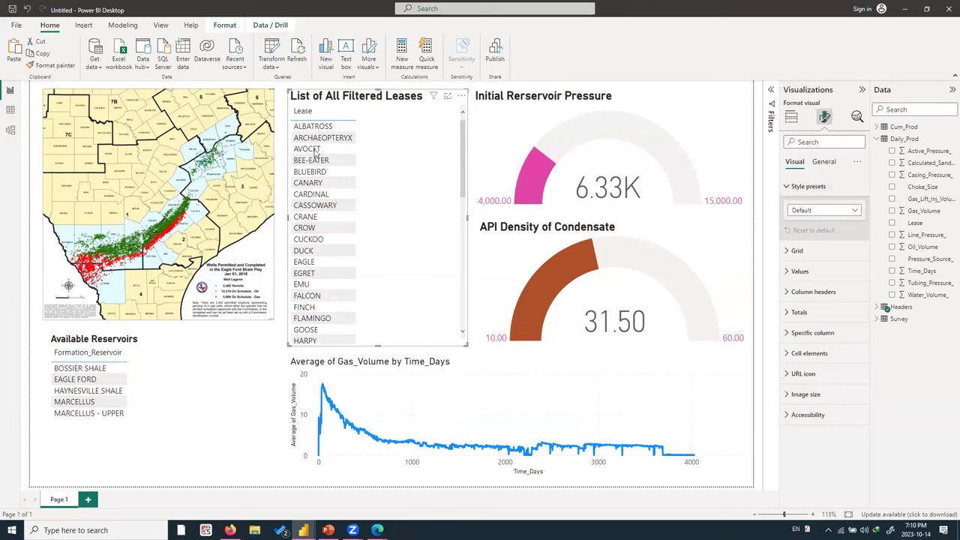
left_click(810, 211)
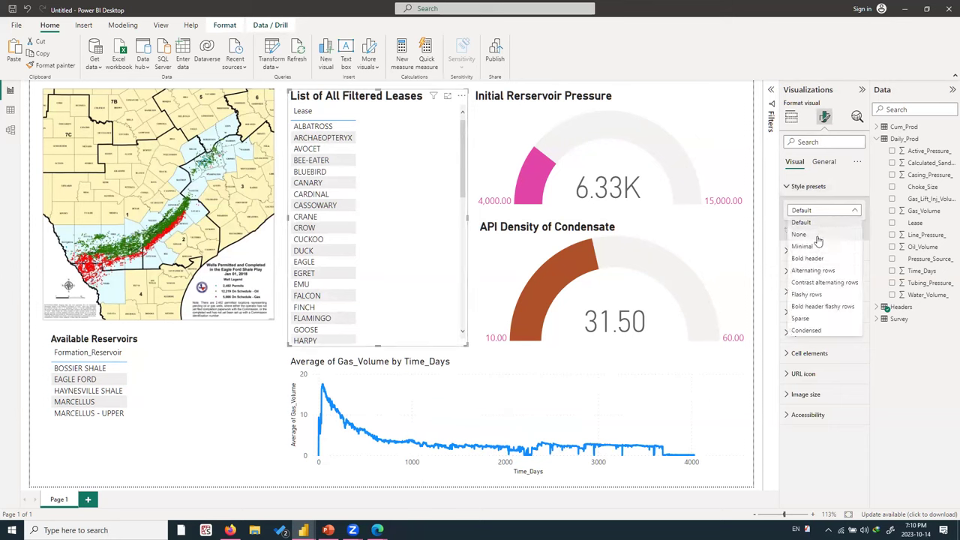
left_click(817, 236)
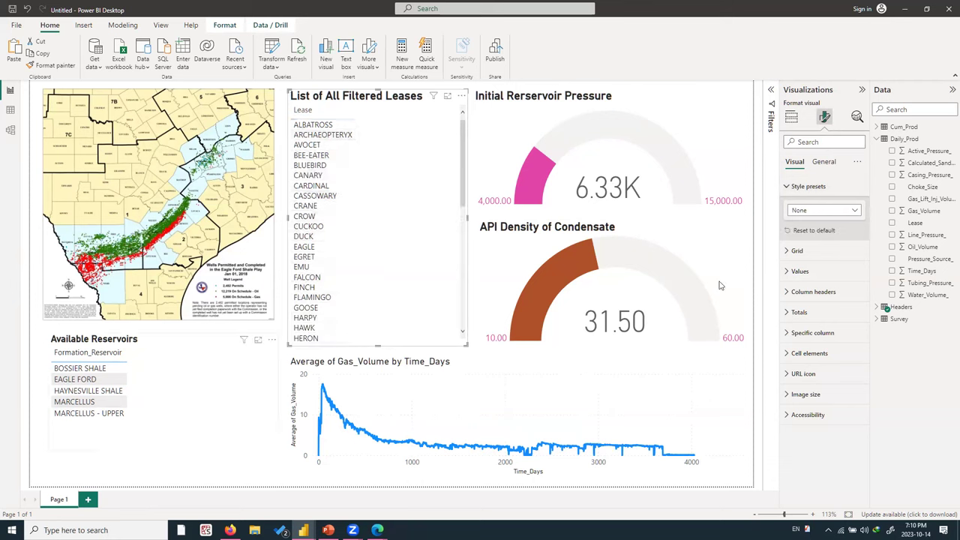
Apply the None style preset to the Available Reservoirs table and move the table into alignment under the map.
left_click(825, 211)
left_click(825, 224)
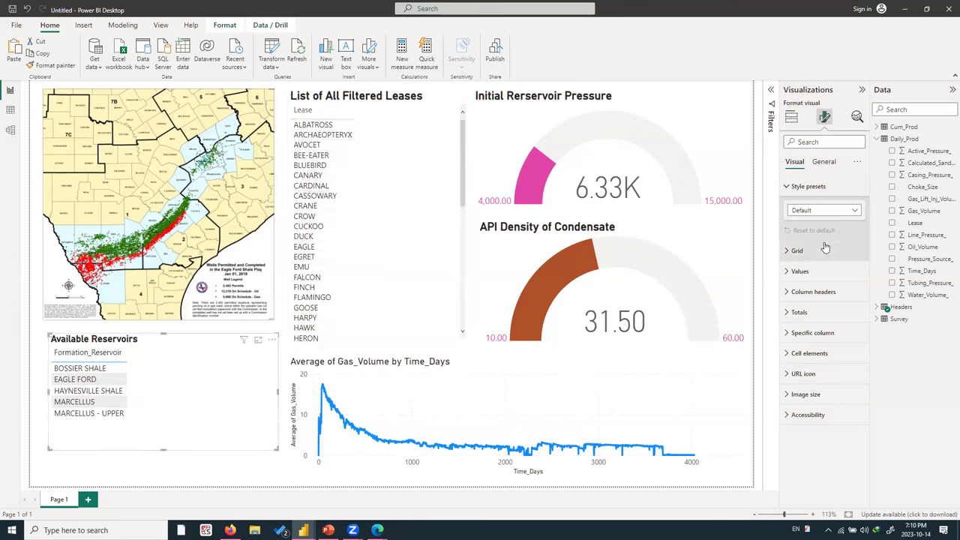
left_click(225, 472)
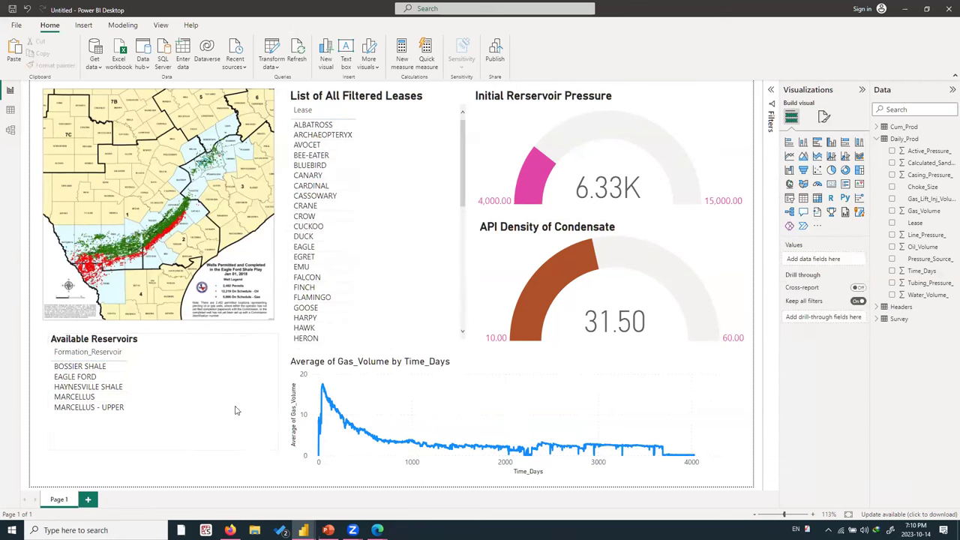
left_click_drag(198, 353, 194, 353)
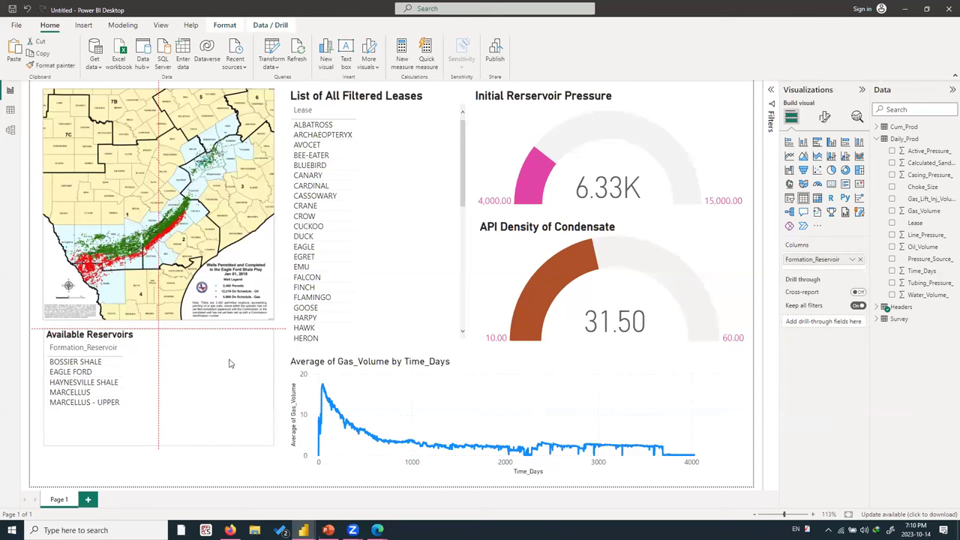
left_click(246, 465)
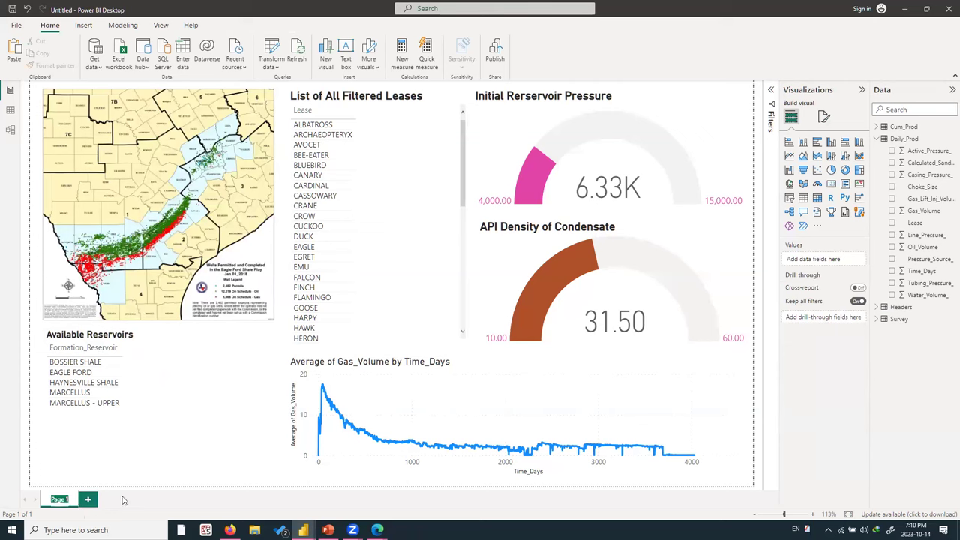
Rename the report page as Inventory.
type("Im")
type("ventory")
key("Return")
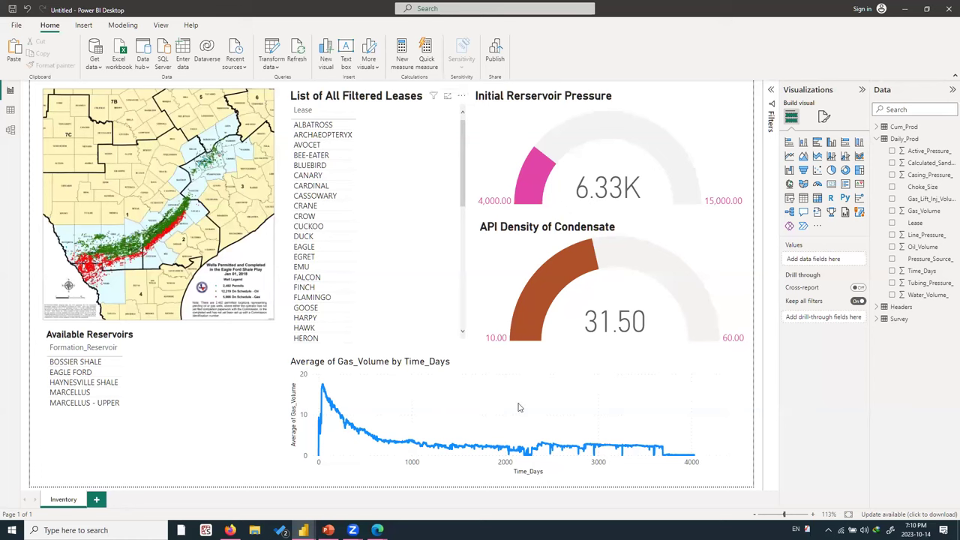
left_click(179, 478)
key("Escape")
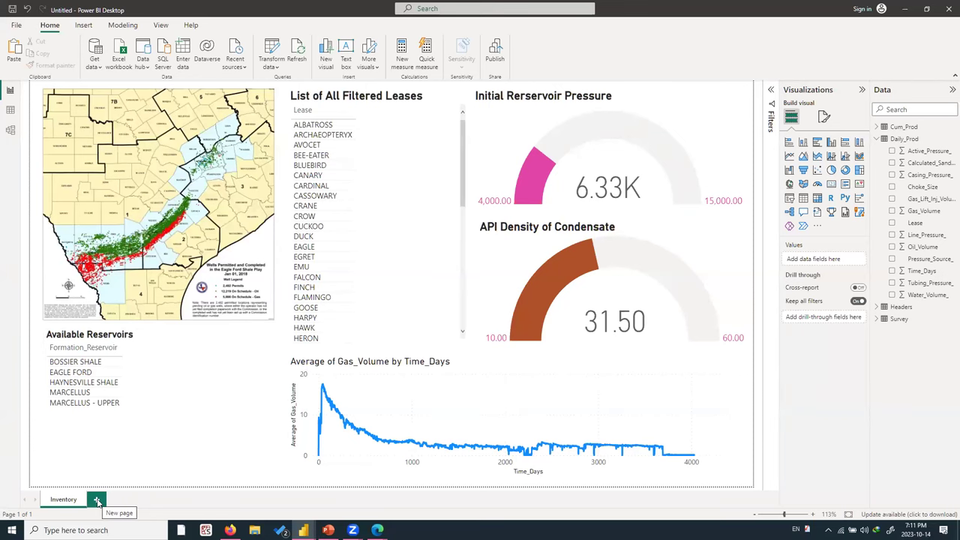
Add a new report page and place an empty line chart that fills its left half.
left_click(97, 500)
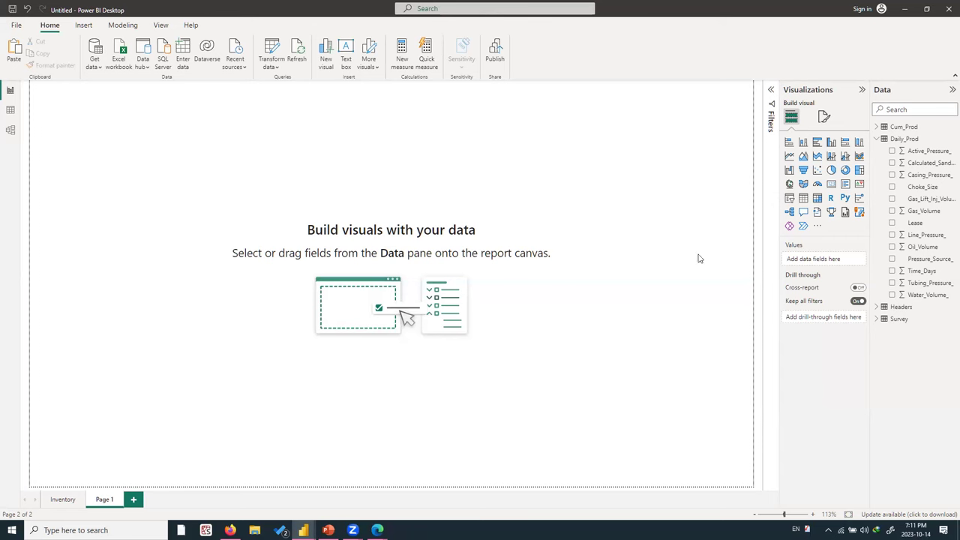
left_click(790, 159)
left_click_drag(193, 237, 392, 488)
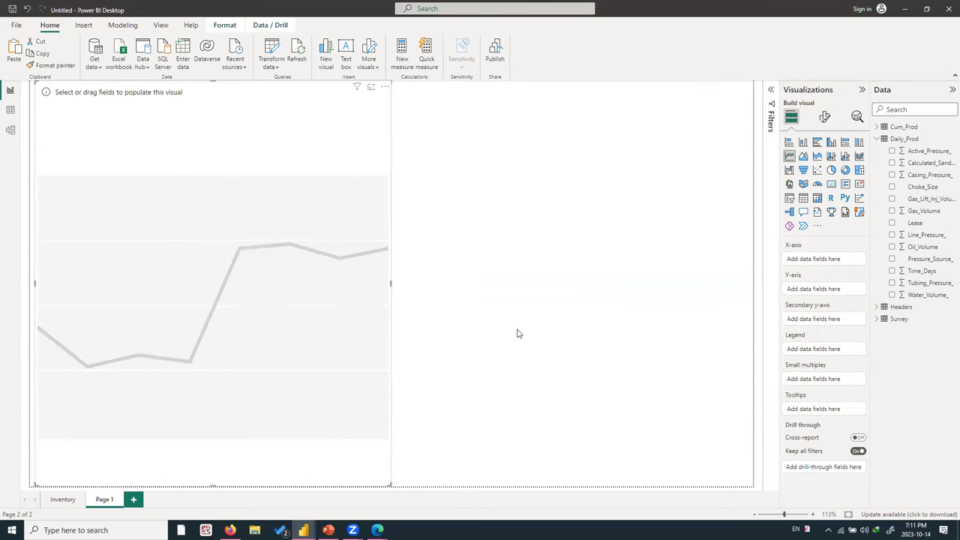
left_click(493, 342)
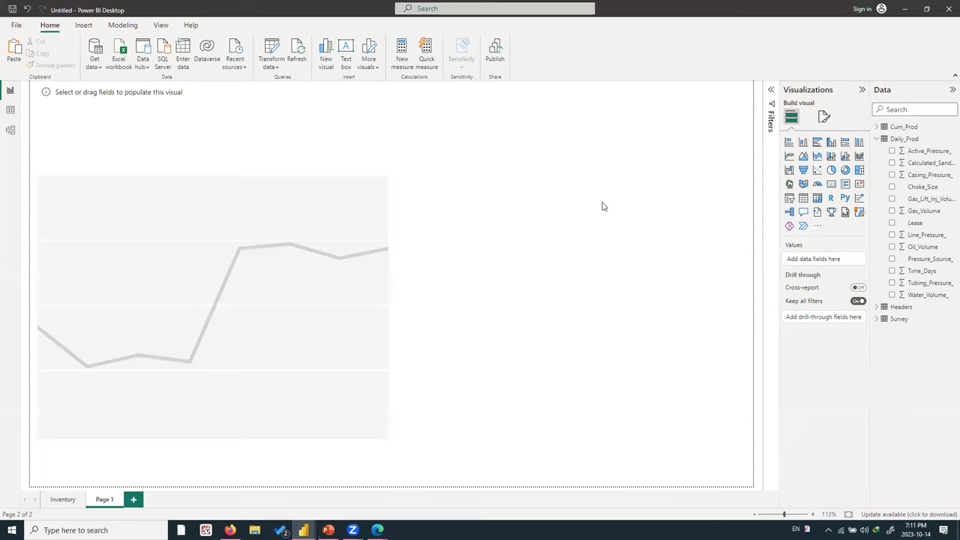
Add a treemap filling the right half of the page, with Lease from the Headers table as its category.
left_click(860, 171)
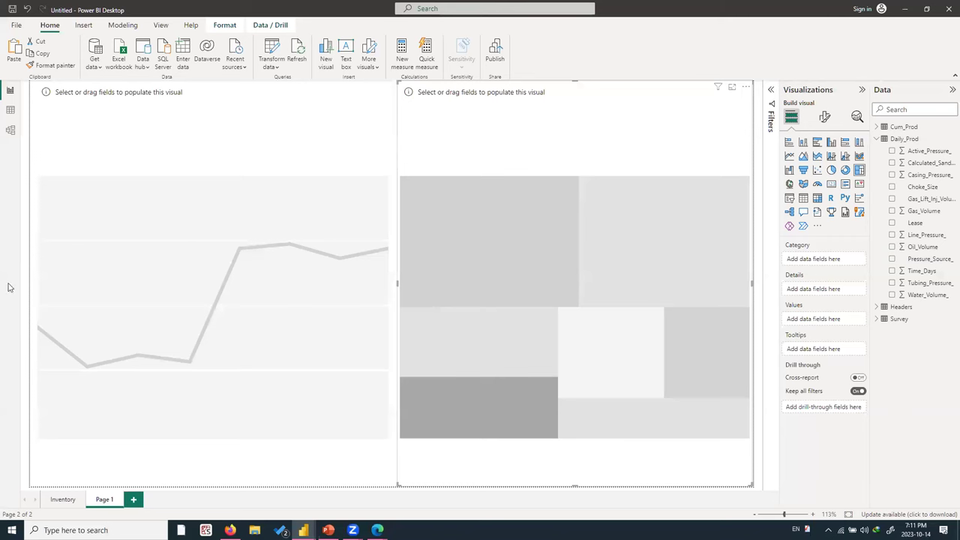
left_click_drag(918, 226, 801, 270)
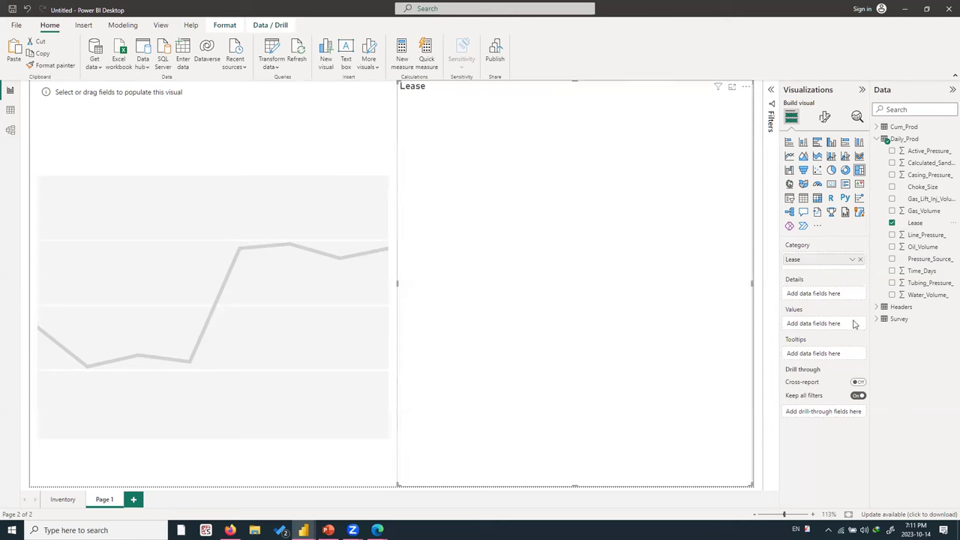
left_click(892, 223)
left_click(876, 139)
left_click(880, 152)
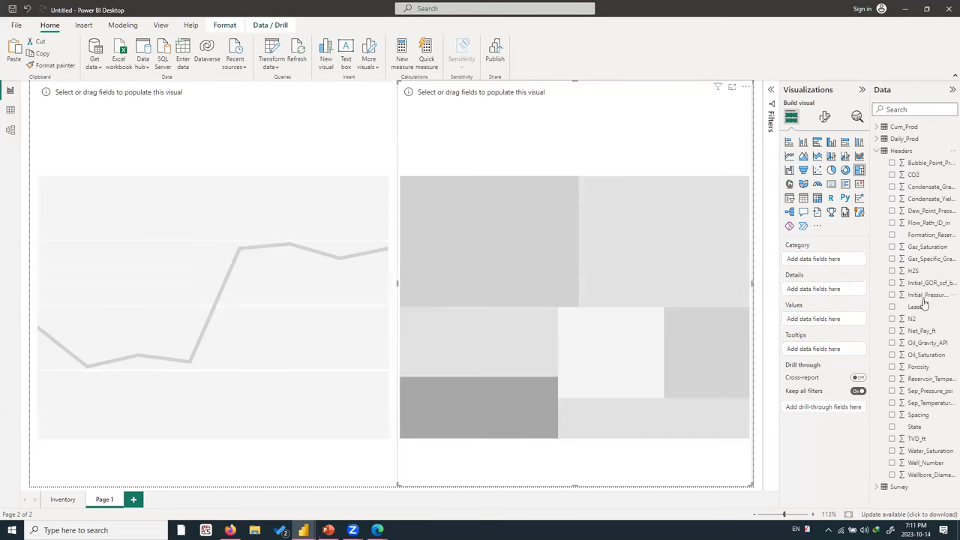
left_click_drag(918, 308, 827, 259)
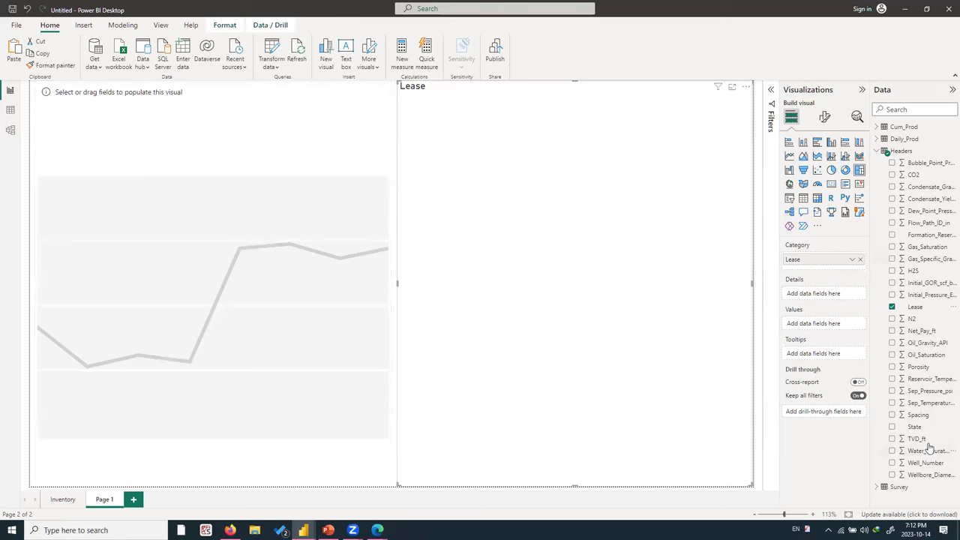
Use TVD_ft from the Headers table as the treemap's values and aggregate it by Maximum.
left_click_drag(924, 443, 830, 322)
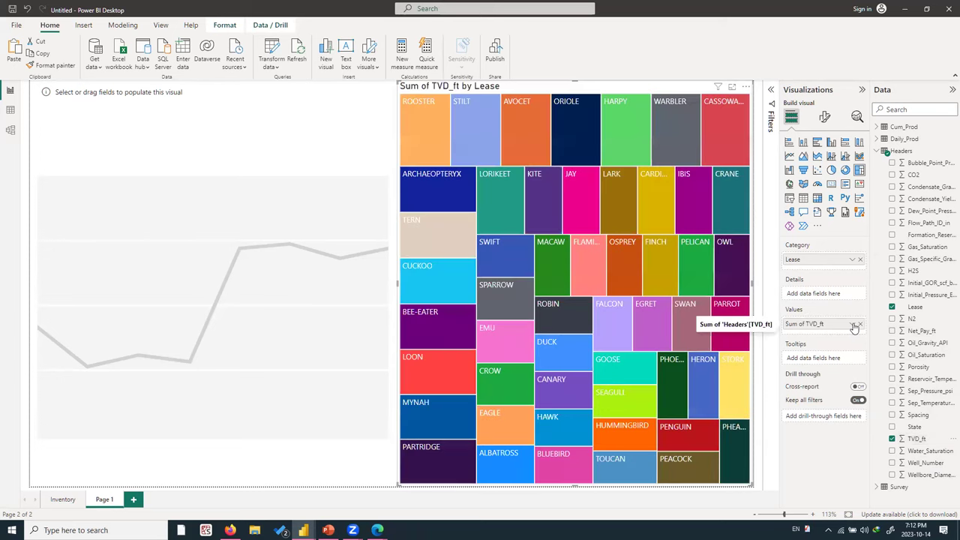
left_click(852, 324)
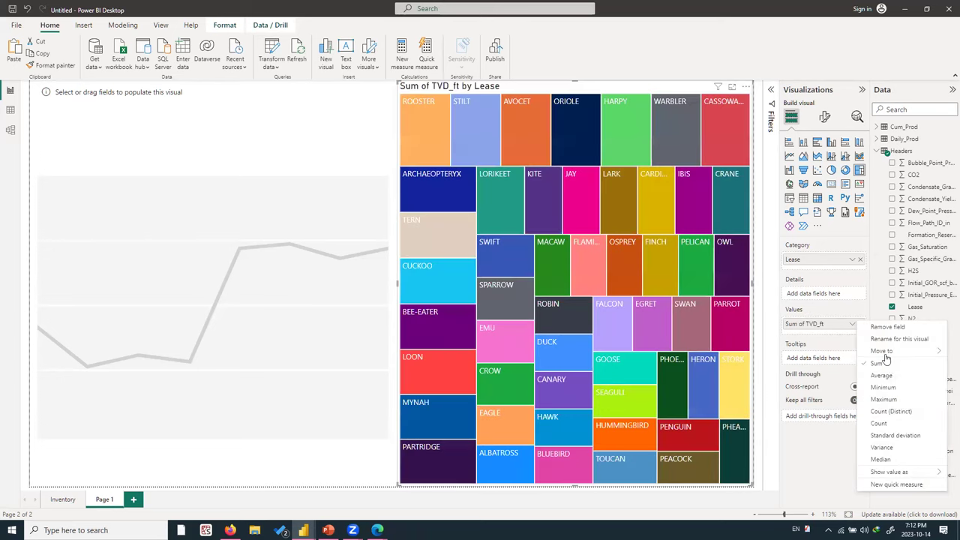
left_click(905, 400)
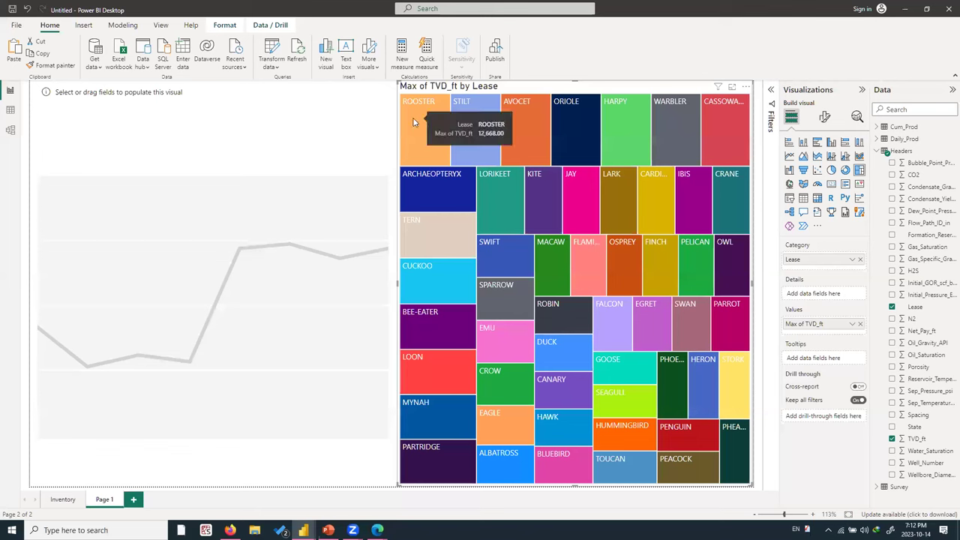
Fill the empty line chart from the Survey table, with Measured_Depth on the x-axis and TVD on the y-axis.
left_click(210, 144)
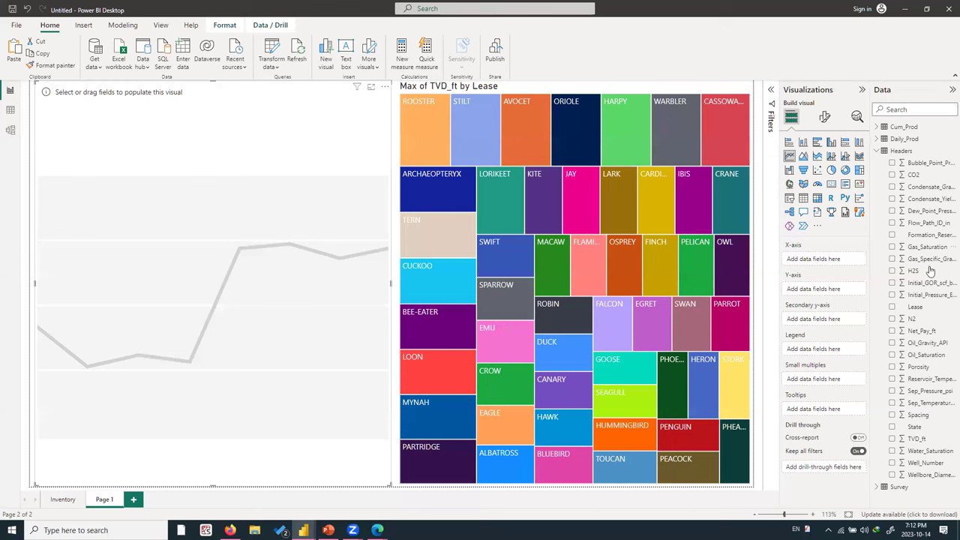
left_click(884, 153)
left_click(885, 163)
left_click(881, 164)
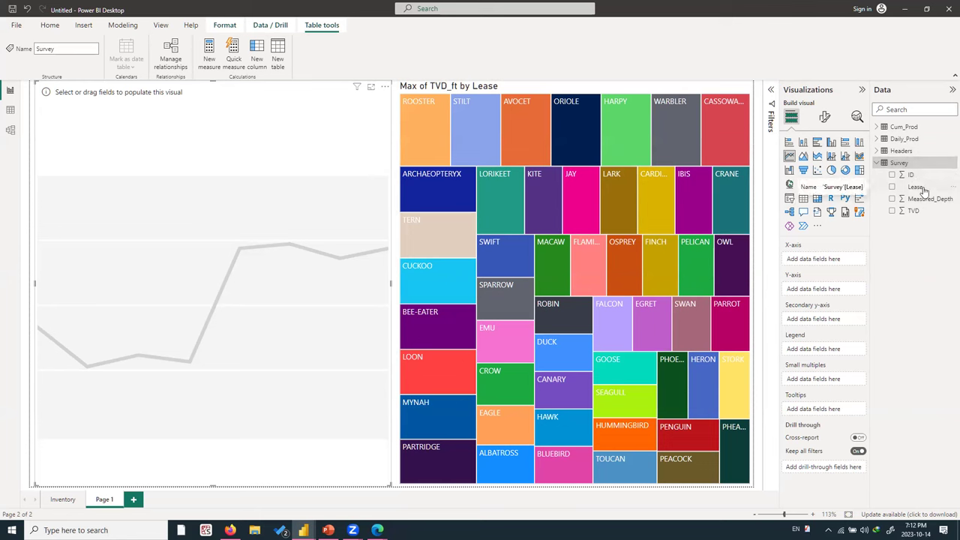
left_click_drag(927, 198, 835, 255)
left_click_drag(912, 213, 822, 290)
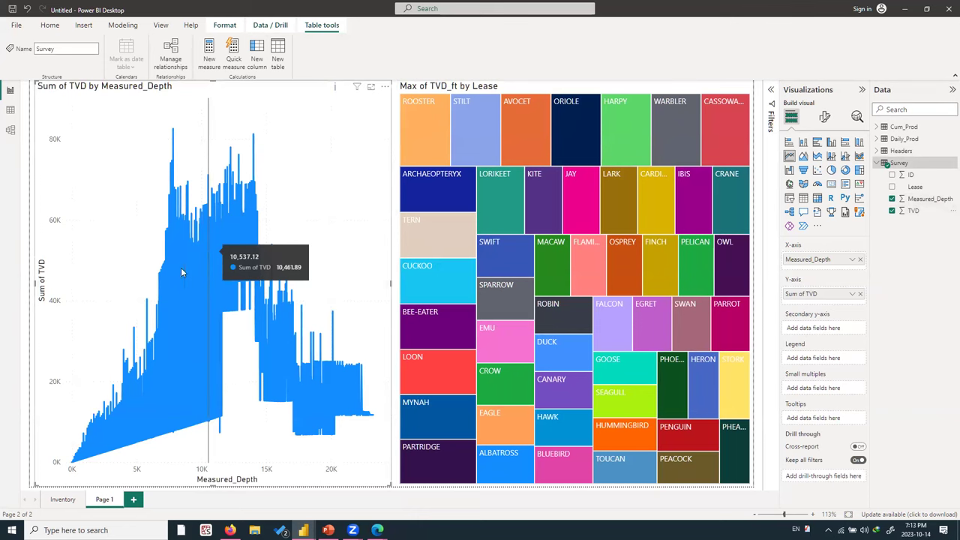
Cross-filter the line chart by single treemap leases such as Rooster, Avocet, Oriole and Stilt to examine each well path.
left_click(428, 116)
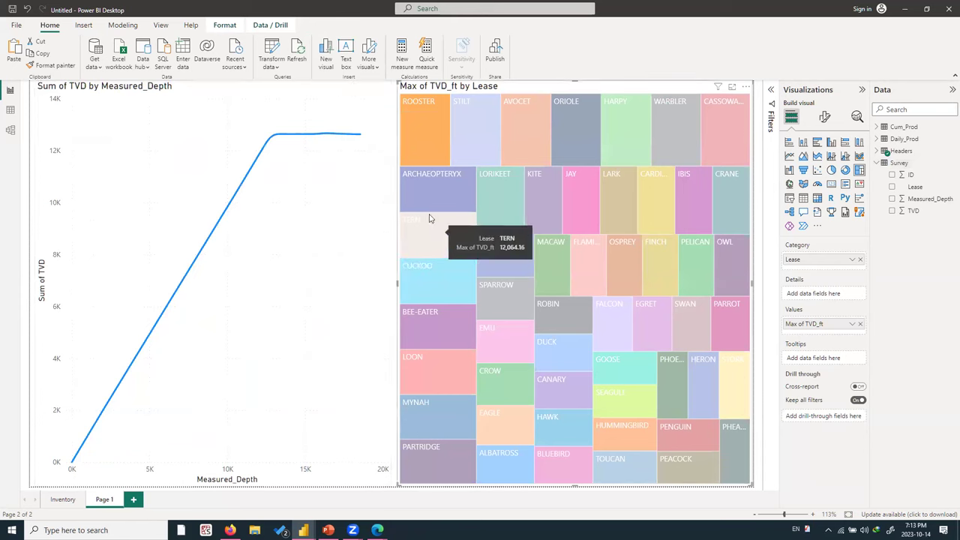
left_click(477, 140)
left_click(515, 129)
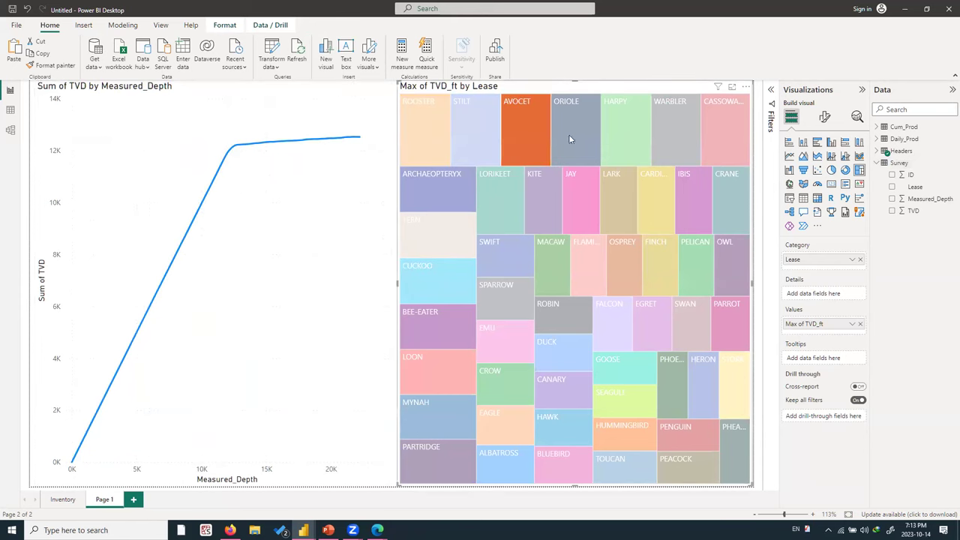
left_click(577, 147)
left_click(532, 197)
left_click(465, 188)
left_click(463, 134)
left_click(444, 142)
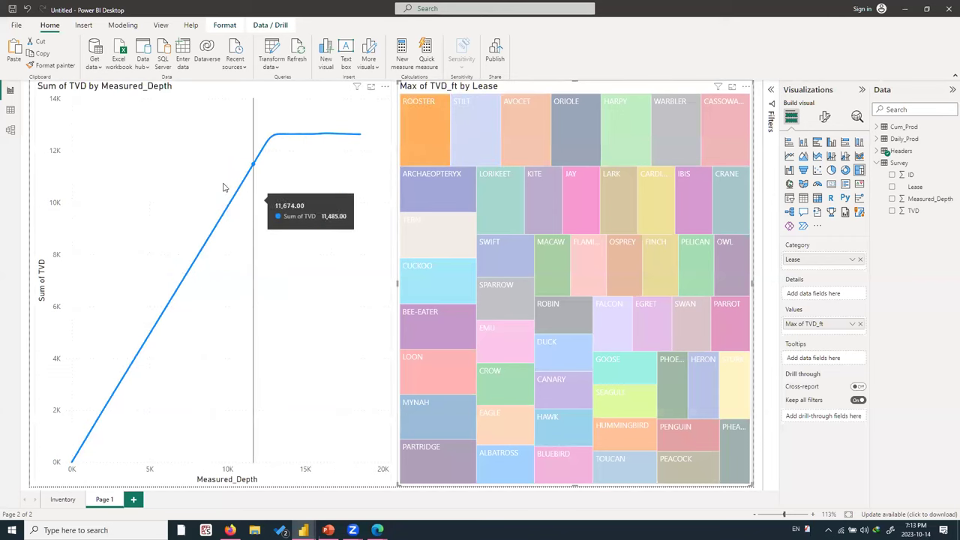
Invert the range of the line chart's y-axis.
left_click(67, 134)
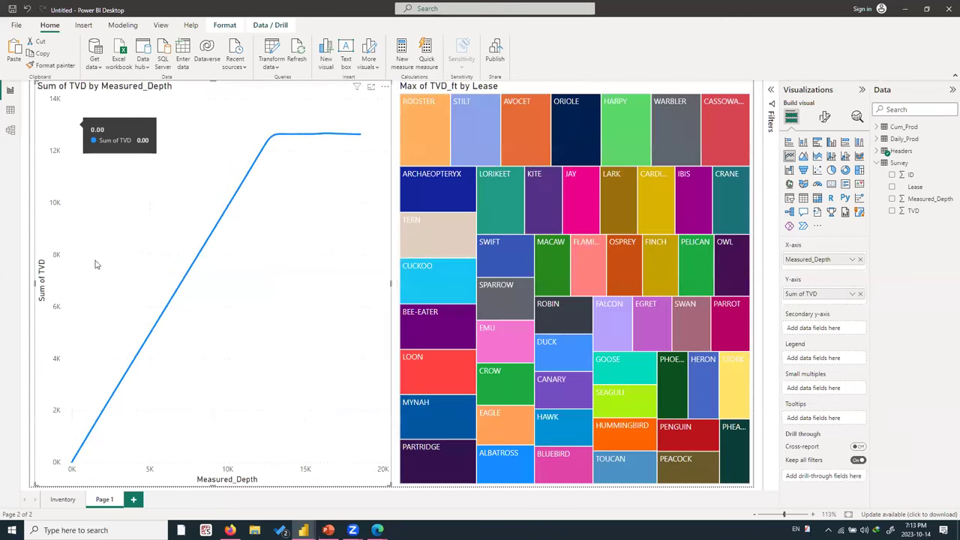
left_click(824, 116)
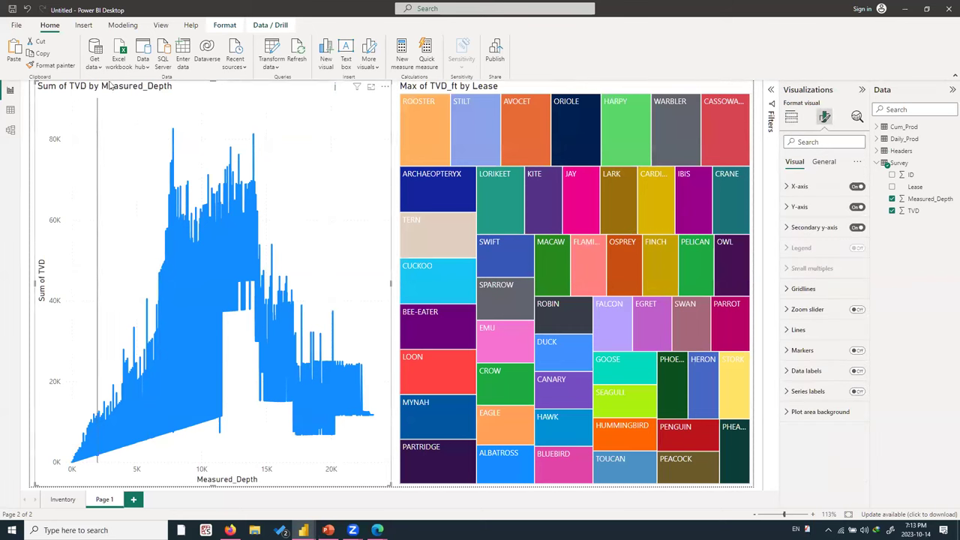
left_click(824, 213)
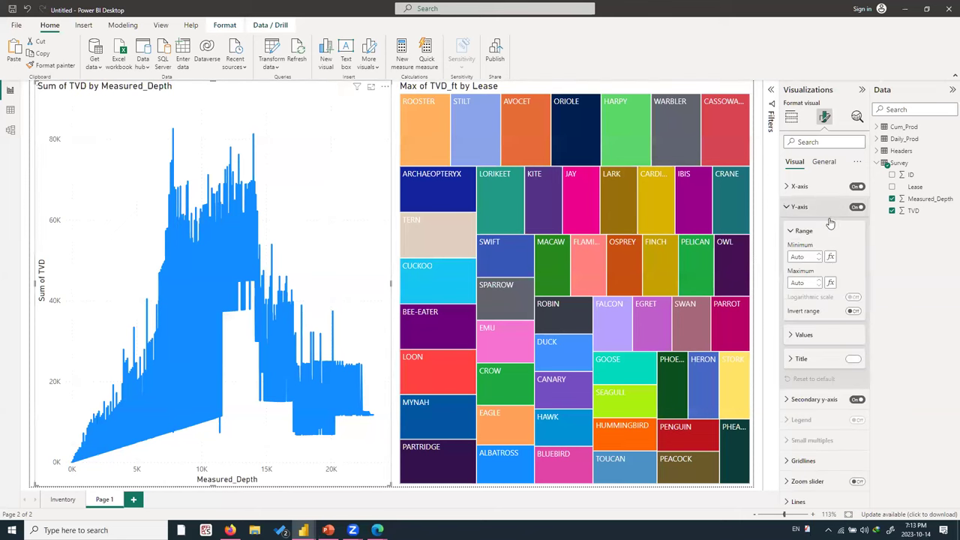
left_click(853, 310)
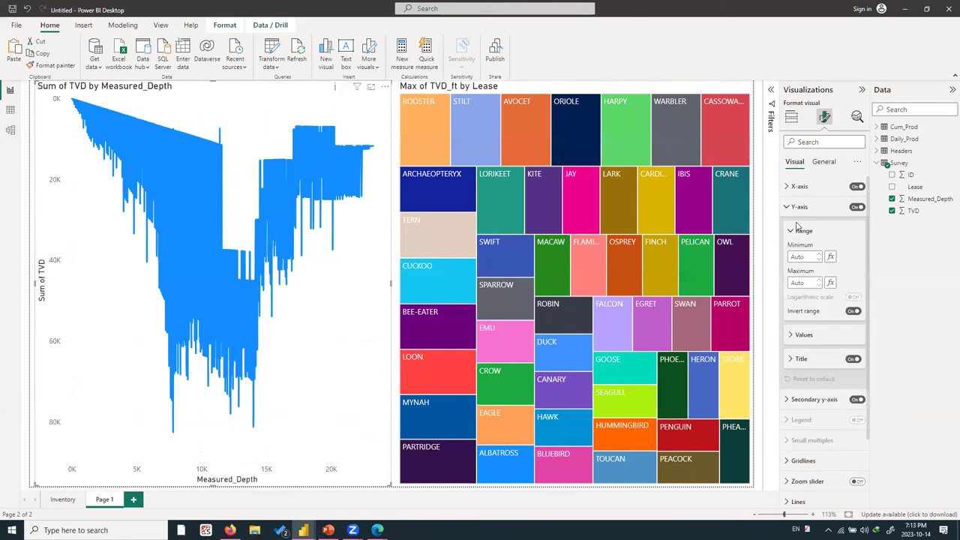
left_click(790, 232)
Check the inverted line chart for the Lorikeet, Stilt and Rooster leases one at a time, then clear the selection.
left_click(508, 189)
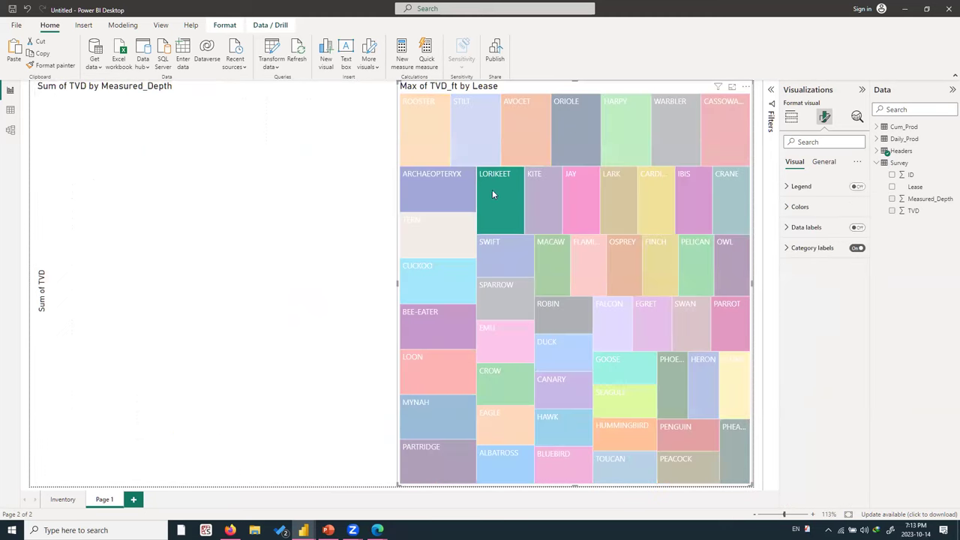
left_click(458, 131)
left_click(420, 144)
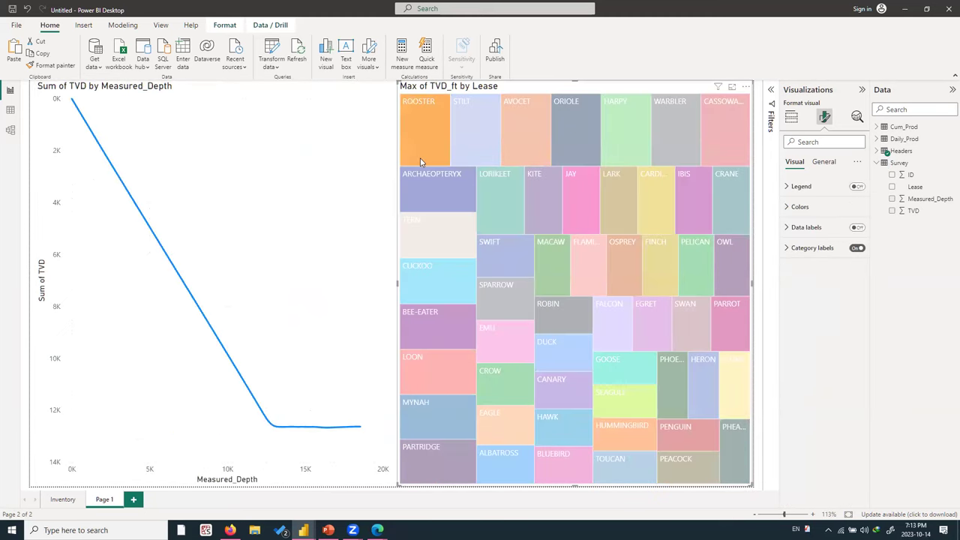
left_click(421, 161)
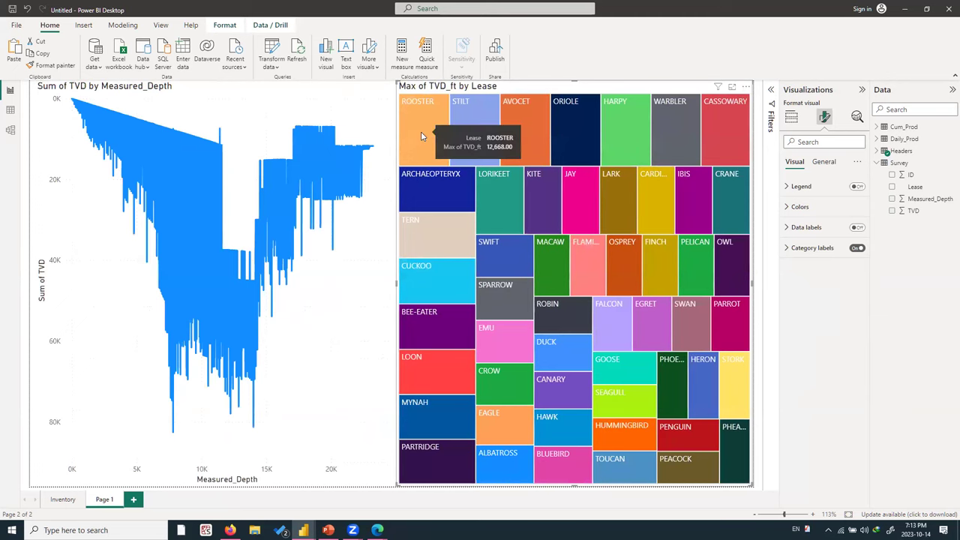
Select Rooster, Archaeopteryx, Stilt, Lorikeet and Tern together in the treemap to examine their combined line chart.
left_click(421, 131)
left_click(424, 192, "ctrl")
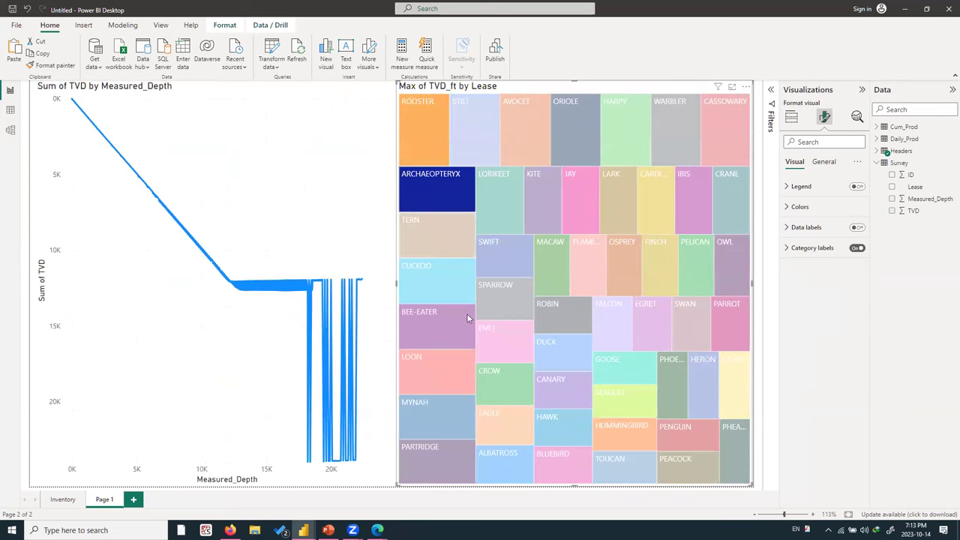
left_click(484, 140, "ctrl")
left_click(501, 198, "ctrl")
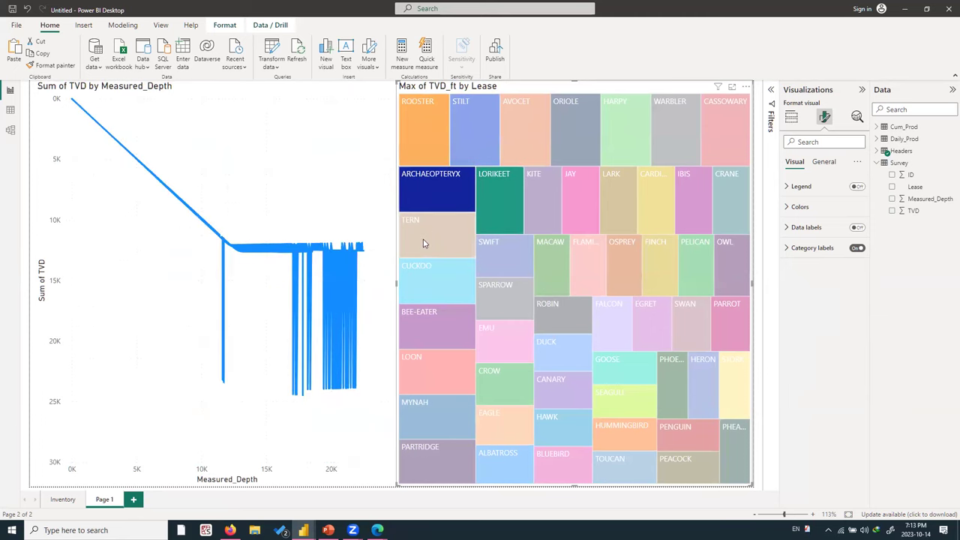
left_click(423, 243, "ctrl")
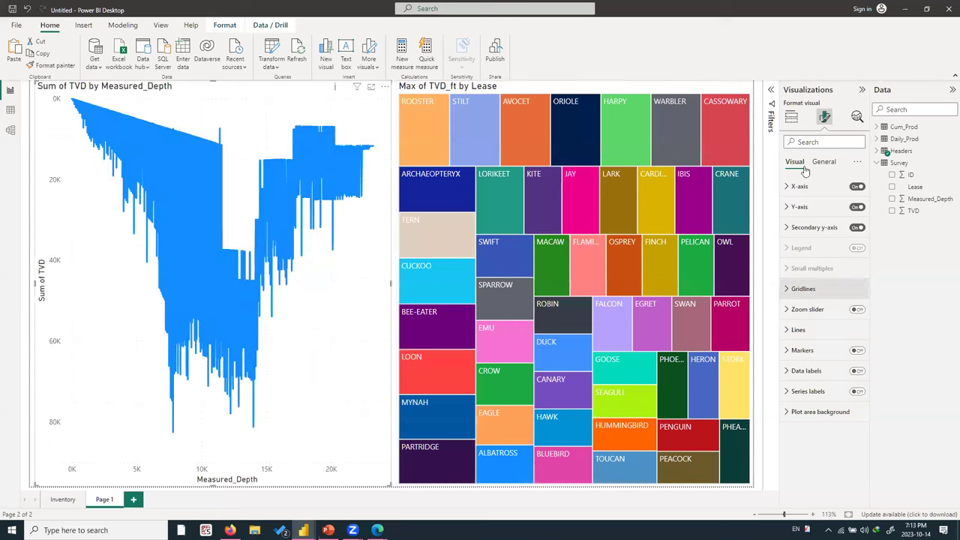
Add Lease from the Survey table as the line chart's legend.
left_click(792, 118)
left_click_drag(924, 189, 799, 358)
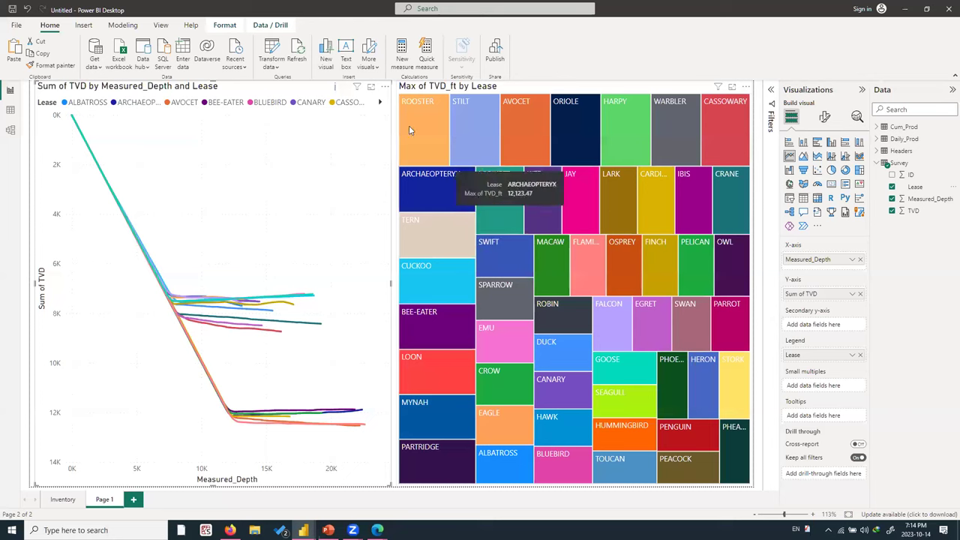
Compare separate well paths by selecting Rooster, Archaeopteryx, Tern, Lorikeet and Stilt together in the treemap.
left_click(428, 180)
left_click(427, 183, "ctrl")
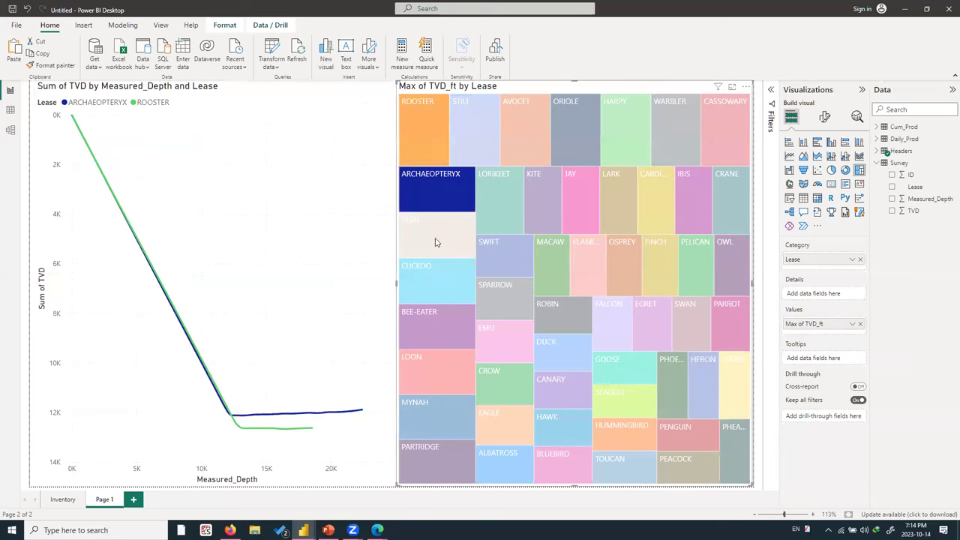
left_click(437, 239, "ctrl")
left_click(486, 192, "ctrl")
left_click(475, 142, "ctrl")
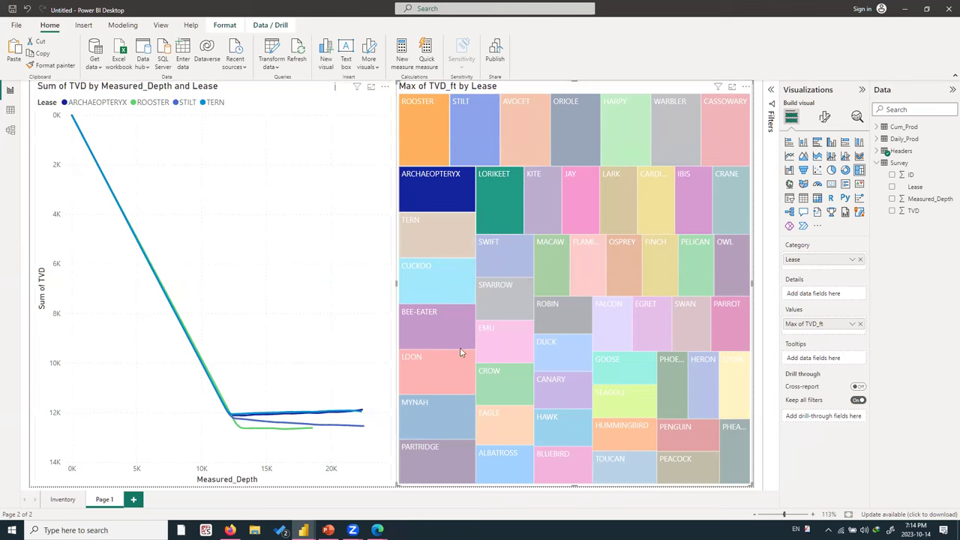
Filter the line chart to Cuckoo, Tern, Archaeopteryx, Stilt, Cardinal and Osprey, and inspect it in focus mode before returning to the report.
left_click(448, 275)
left_click(441, 237, "ctrl")
left_click(440, 183, "ctrl")
left_click(475, 139, "ctrl")
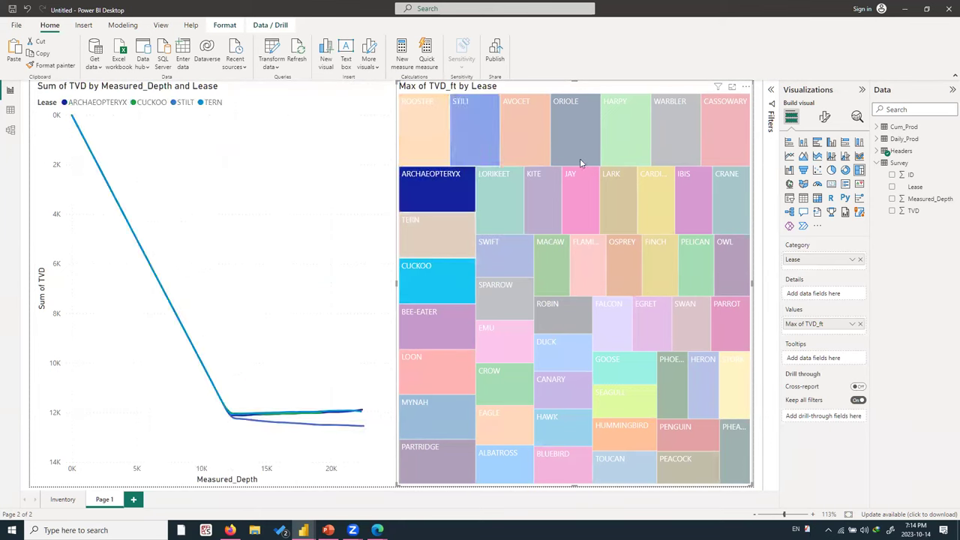
left_click(635, 186, "ctrl")
left_click(632, 248, "ctrl")
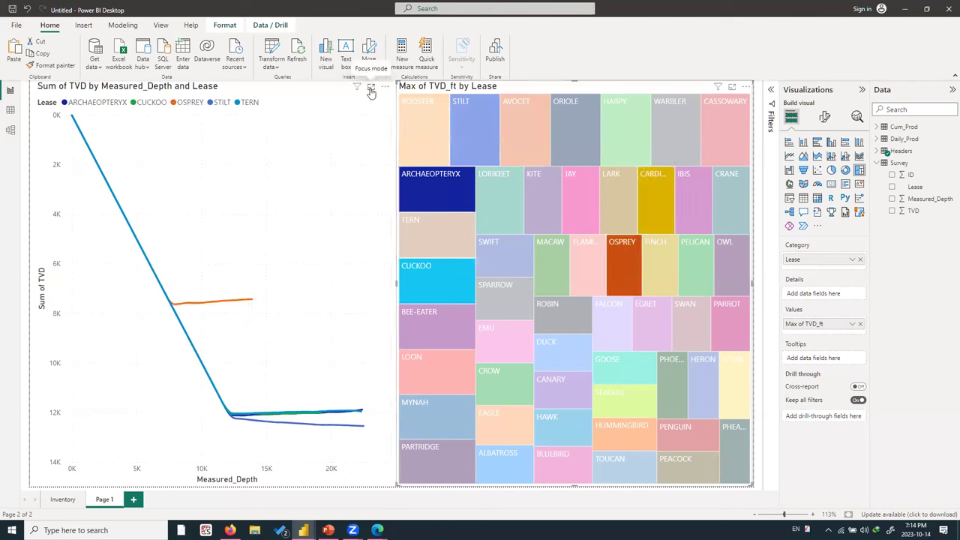
left_click(370, 88)
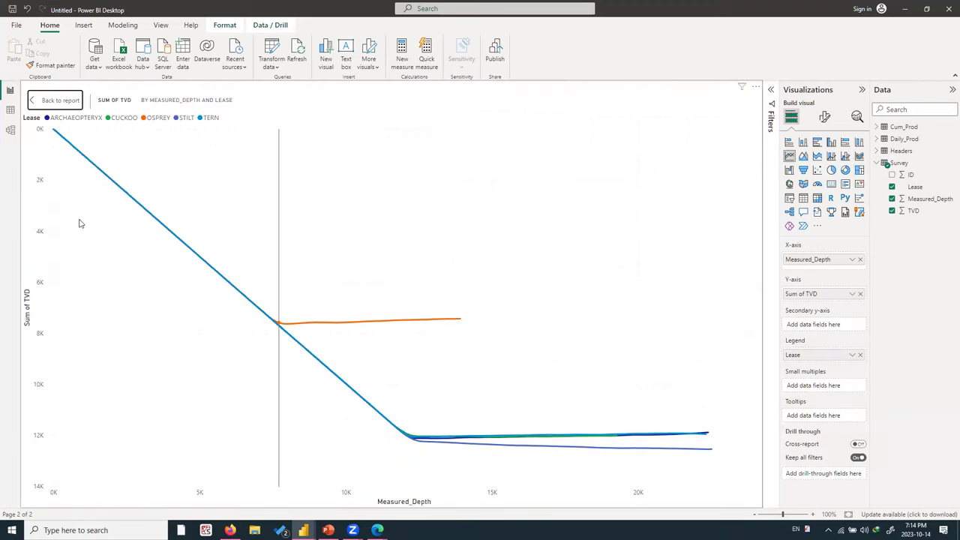
left_click(60, 99)
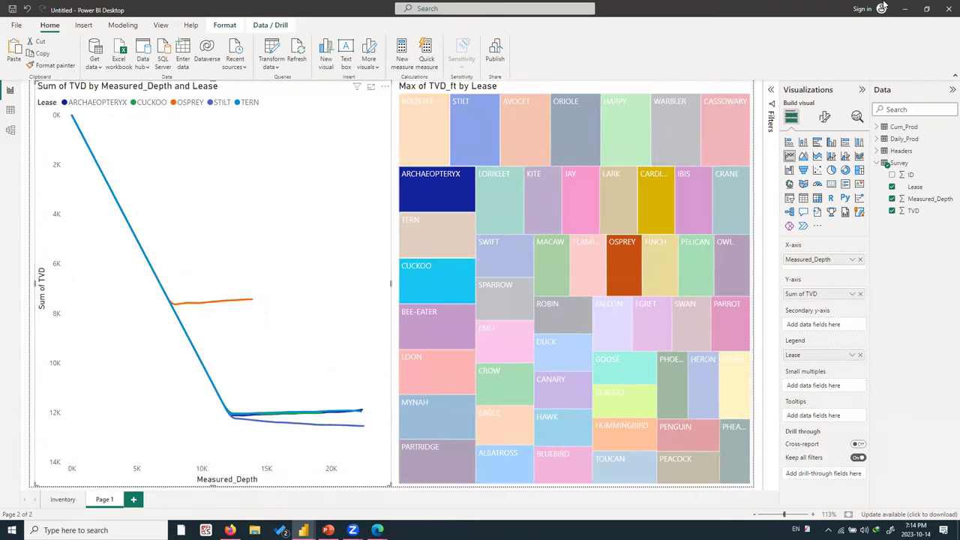